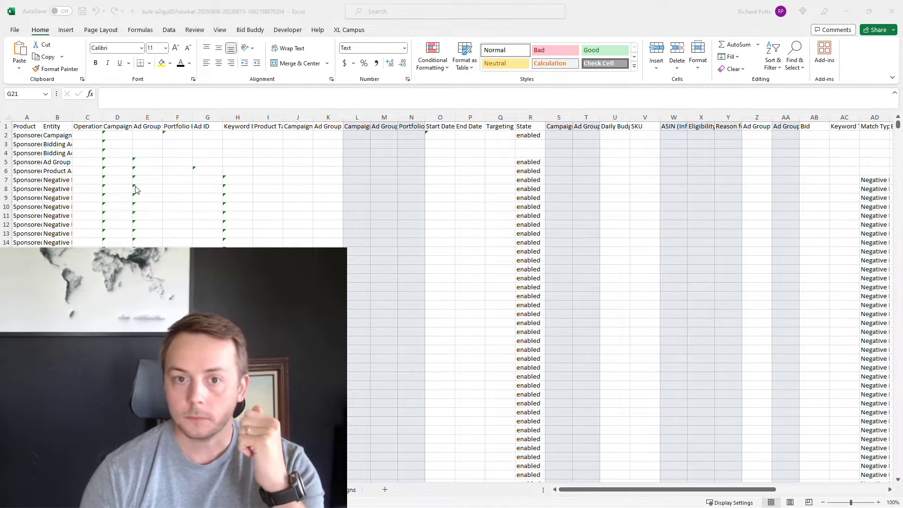
# Step: Turn on column filters for the header row of the campaign sheet
pyautogui.click(30, 129)
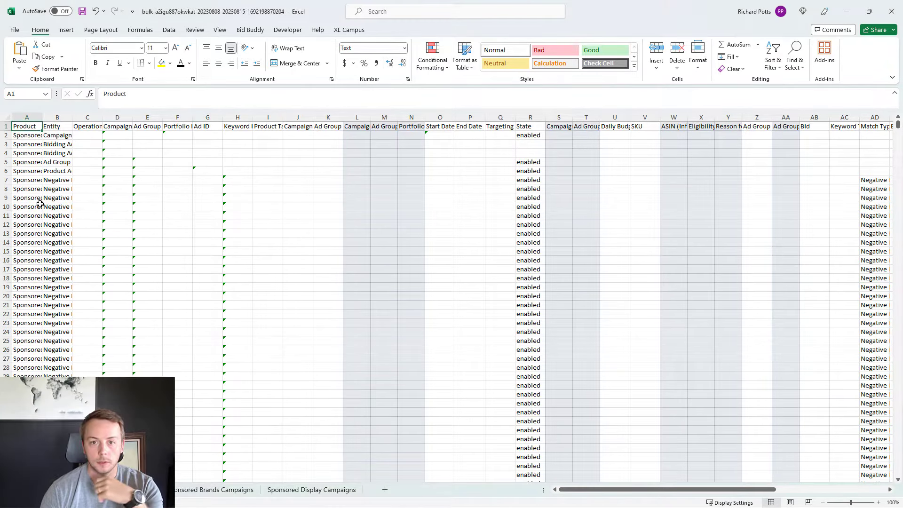
pyautogui.click(249, 32)
pyautogui.click(136, 51)
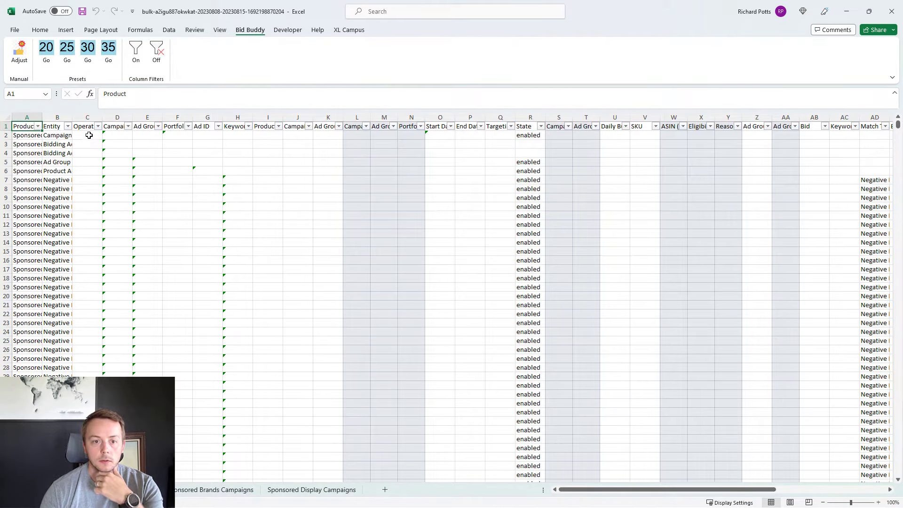
# Step: Filter the Entity column to exclude Keyword and Product Targeting, leaving every other entity type selected
pyautogui.click(68, 126)
pyautogui.click(28, 283)
pyautogui.scroll(-1, 55, 285)
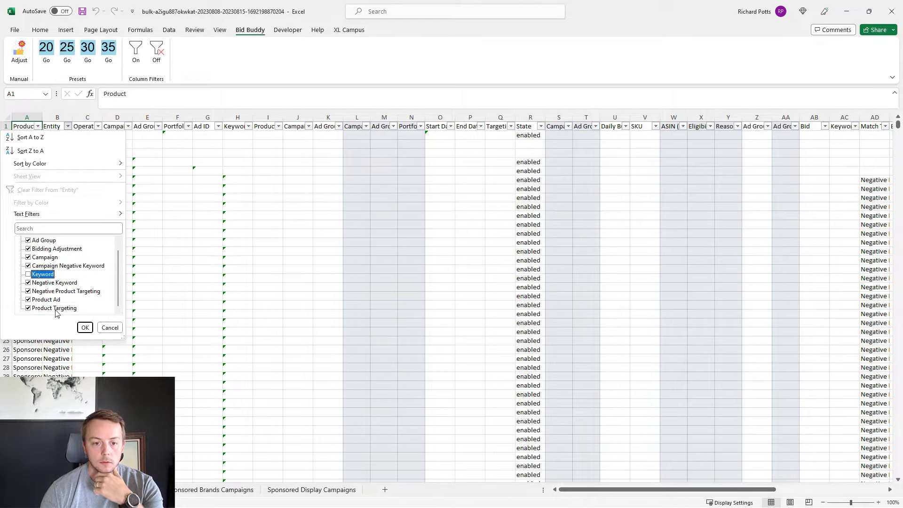
pyautogui.click(54, 309)
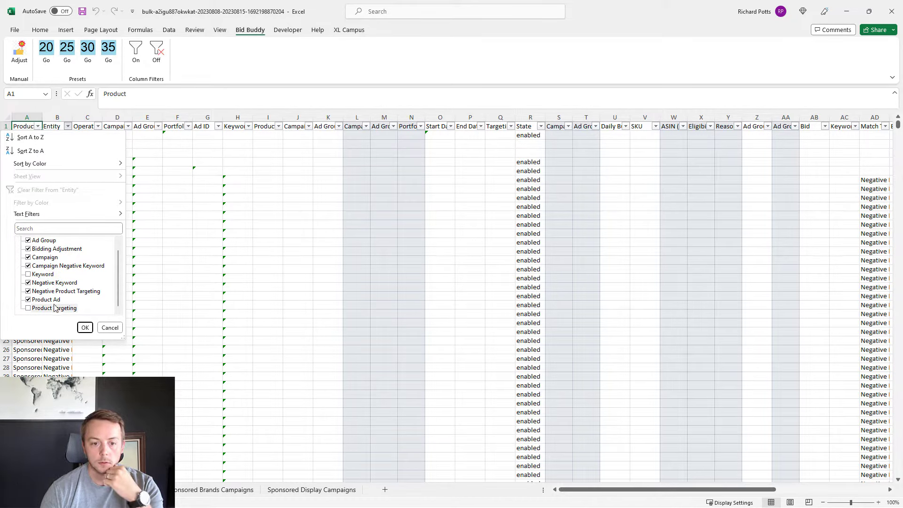
pyautogui.click(83, 326)
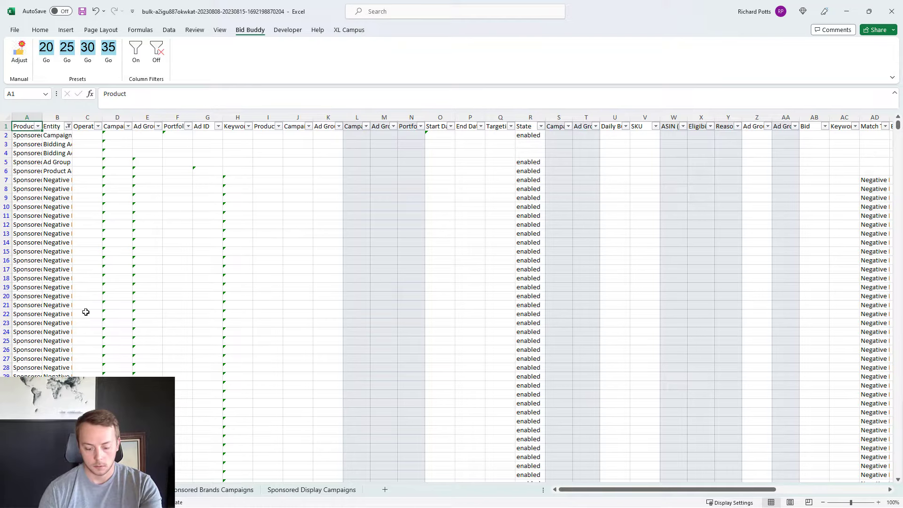
# Step: Delete all the filtered rows except the header row, and clear the filter from the Entity column
pyautogui.hotkey('ctrl', 'a')
pyautogui.keyDown('ctrl'); pyautogui.click(6, 126); pyautogui.keyUp('ctrl')
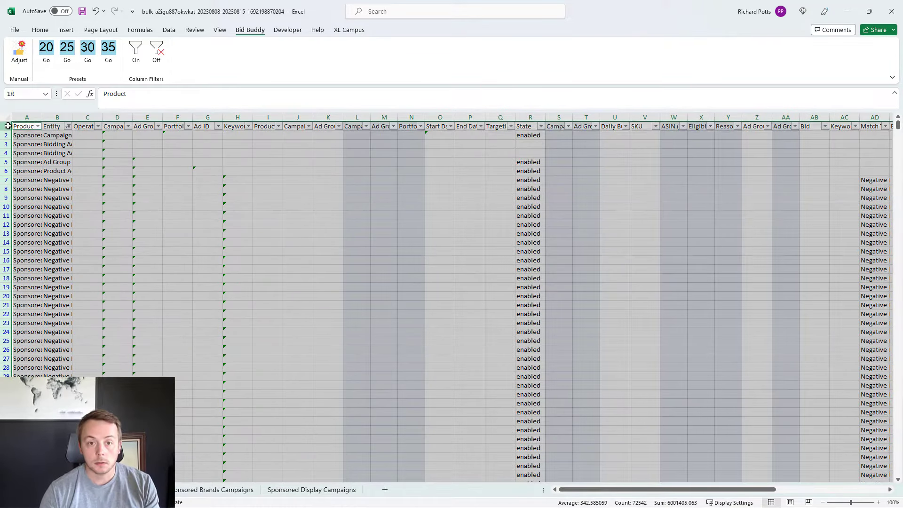
pyautogui.rightClick(40, 137)
pyautogui.click(90, 258)
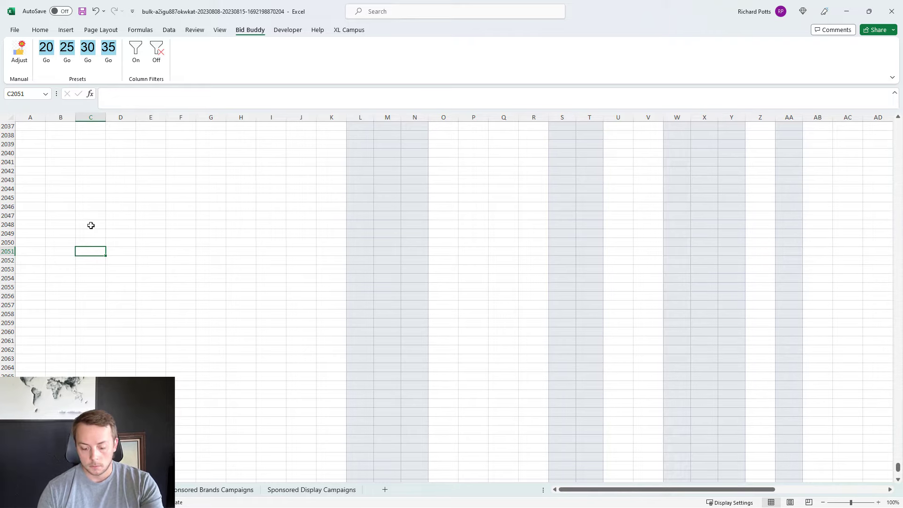
pyautogui.hotkey('ctrl', 'Up')
pyautogui.click(68, 126)
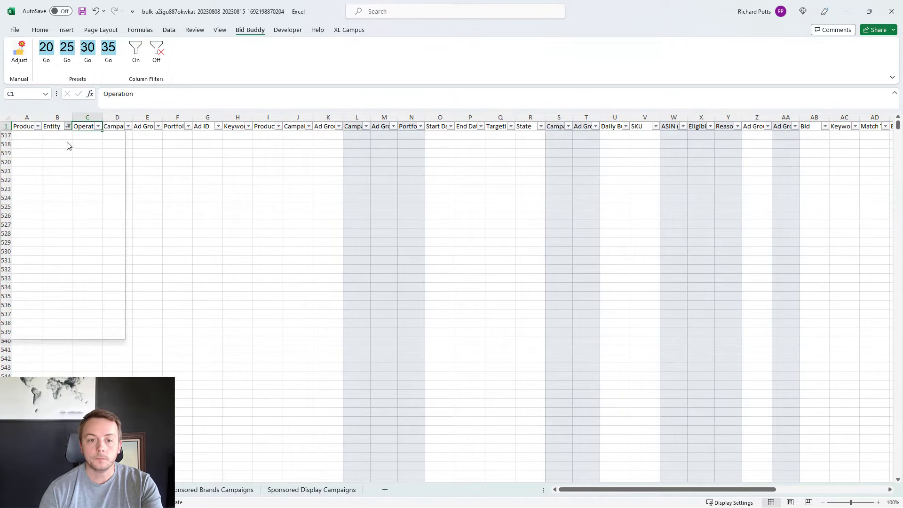
pyautogui.click(48, 191)
# Step: Hide columns D through Q, U through AA, and AE through AI
pyautogui.moveTo(117, 117); pyautogui.dragTo(491, 136)
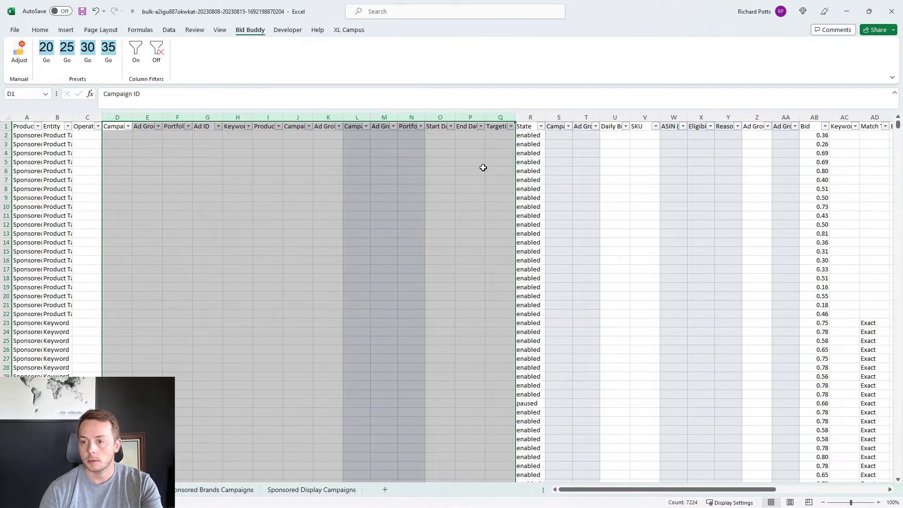
pyautogui.rightClick(482, 174)
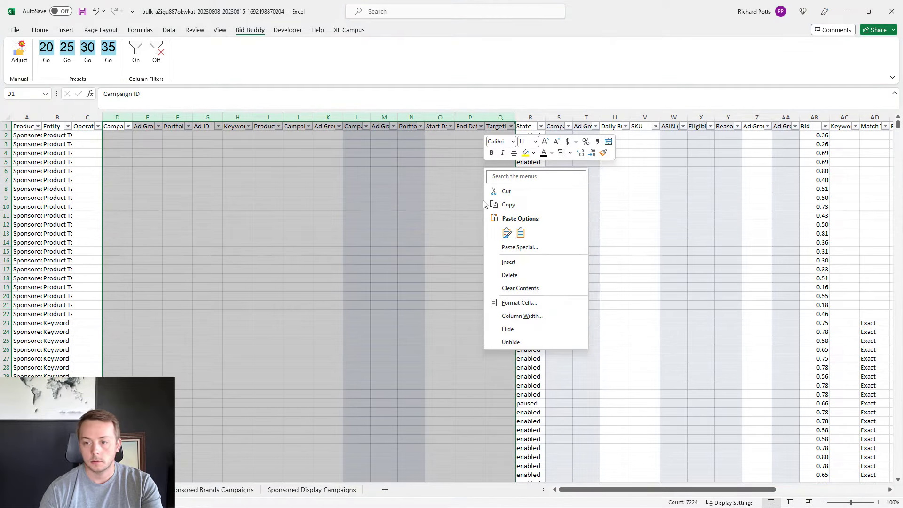
pyautogui.click(508, 330)
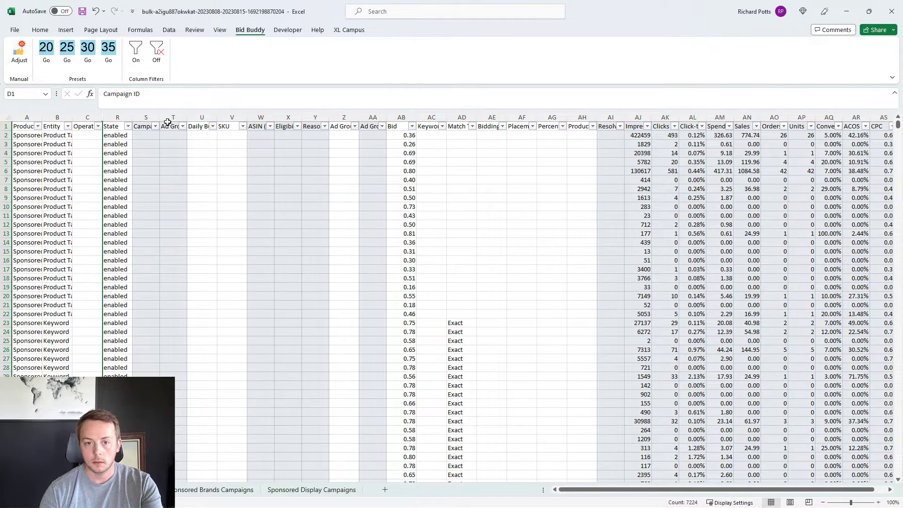
pyautogui.moveTo(205, 115); pyautogui.dragTo(362, 141)
pyautogui.rightClick(365, 148)
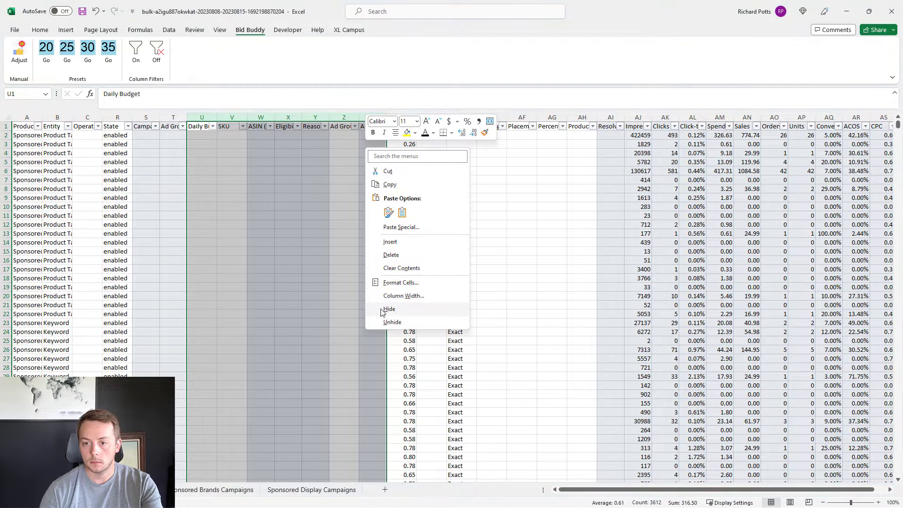
pyautogui.click(382, 311)
pyautogui.moveTo(290, 117); pyautogui.dragTo(400, 160)
pyautogui.rightClick(382, 186)
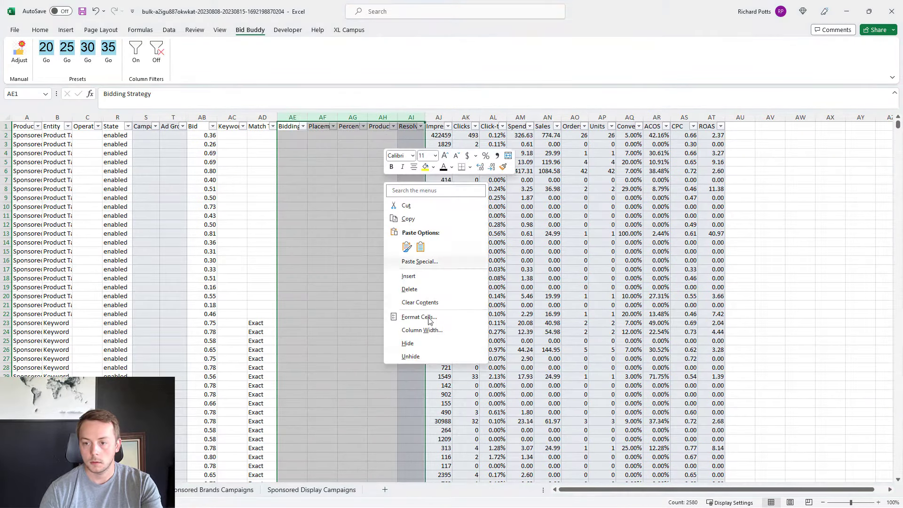
pyautogui.click(416, 344)
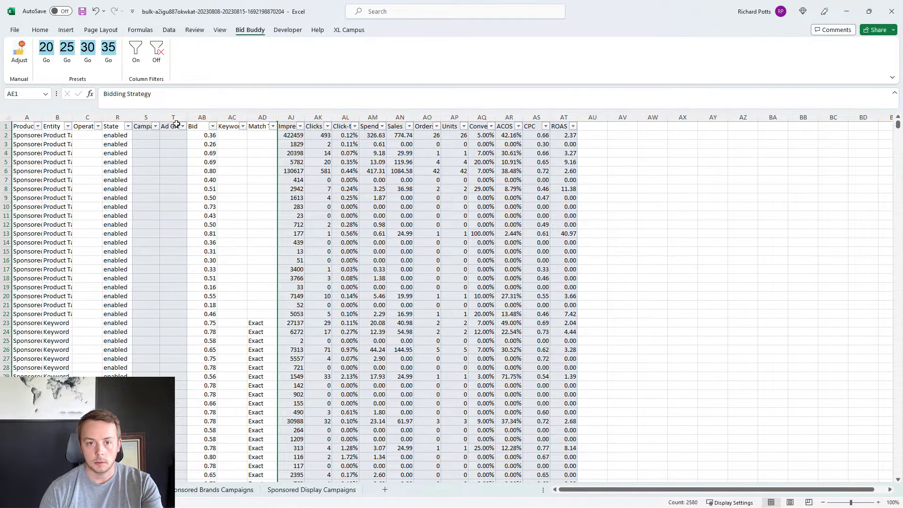
# Step: Filter the State column to show only paused rows
pyautogui.click(128, 126)
pyautogui.click(47, 248)
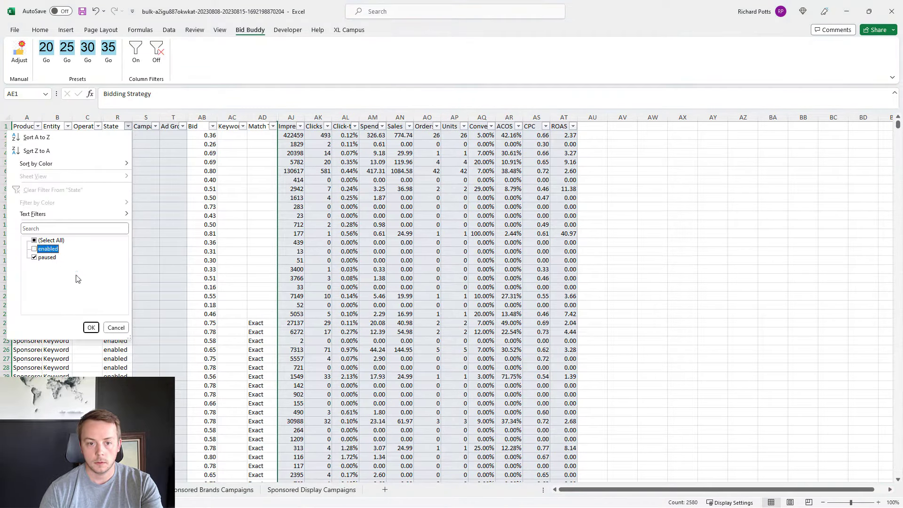
pyautogui.click(91, 327)
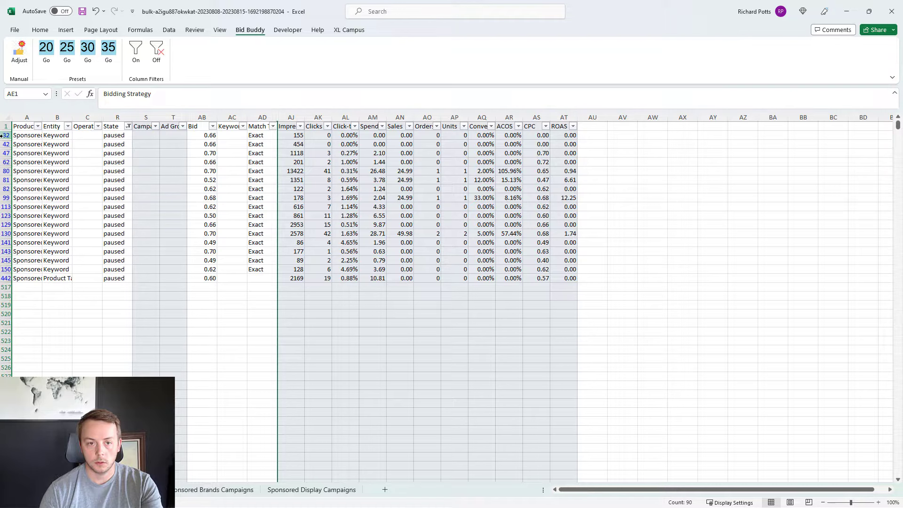
# Step: Delete the visible paused rows as entire sheet rows and clear the filter from the State column
pyautogui.moveTo(1, 135); pyautogui.dragTo(22, 280)
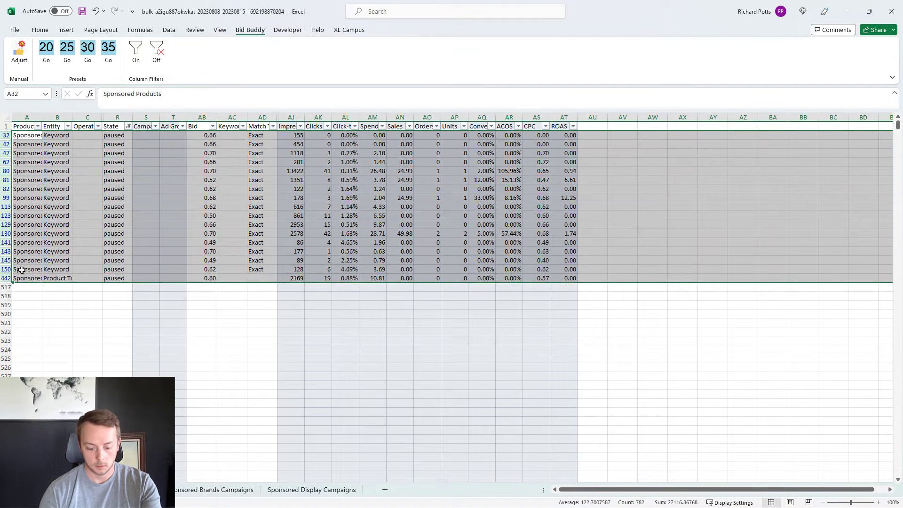
pyautogui.hotkey('alt', ';')
pyautogui.rightClick(173, 183)
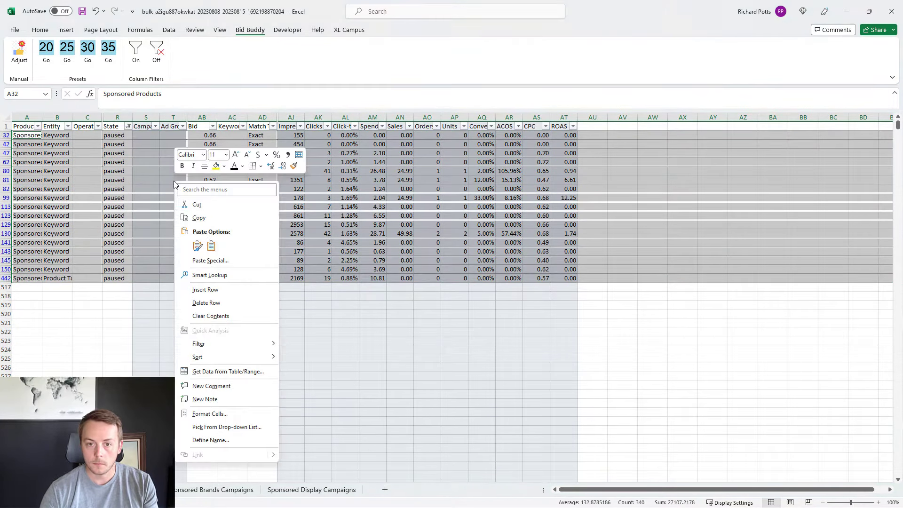
pyautogui.click(208, 302)
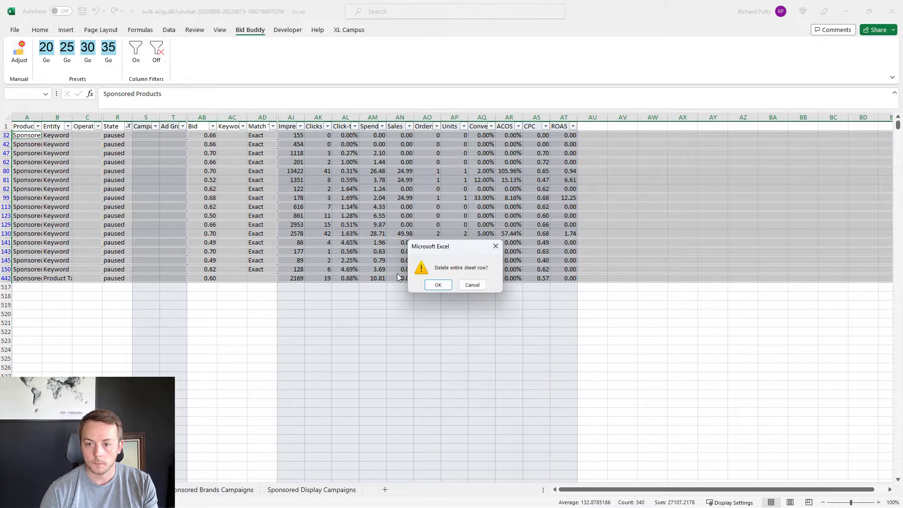
pyautogui.click(438, 285)
pyautogui.click(128, 126)
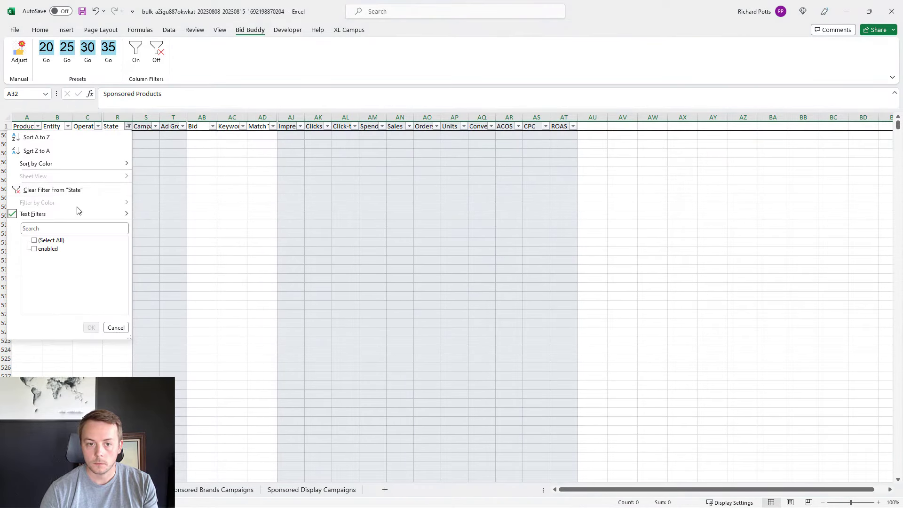
pyautogui.click(48, 190)
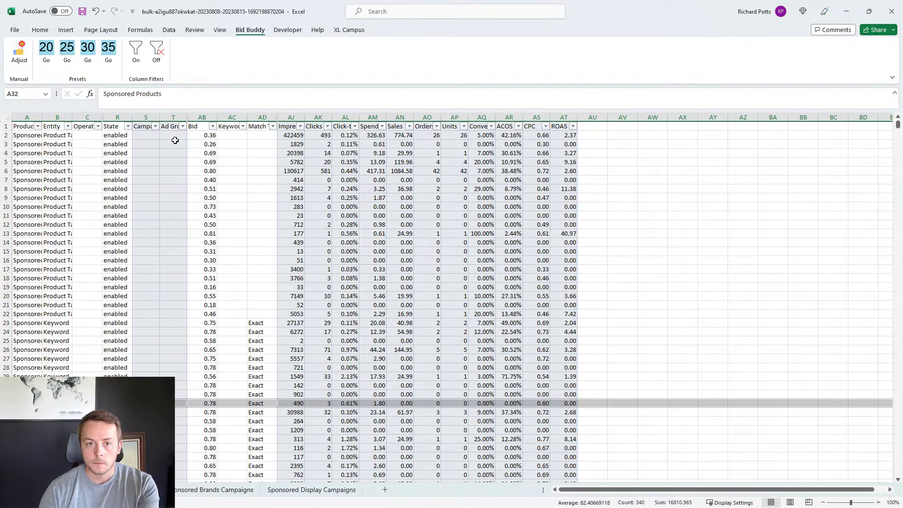
# Step: Filter the Campaign State column to show only paused campaigns
pyautogui.click(156, 126)
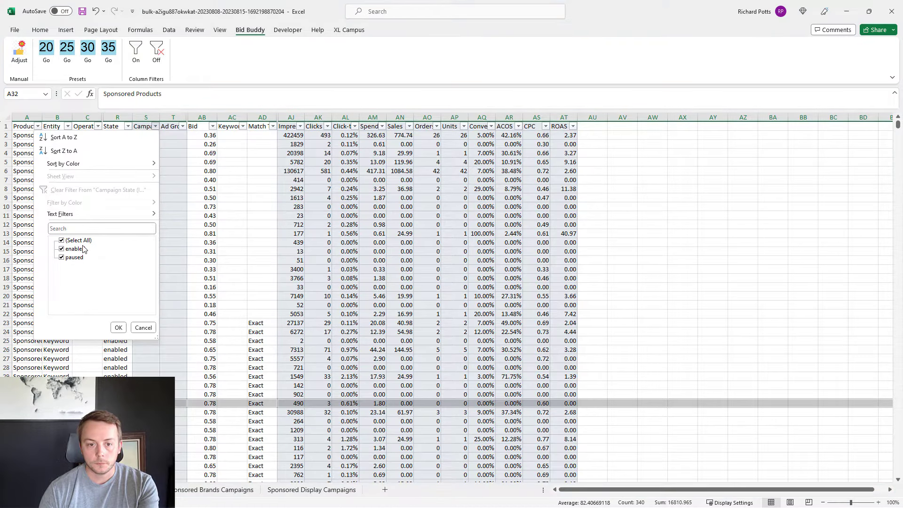
pyautogui.click(83, 249)
pyautogui.click(118, 327)
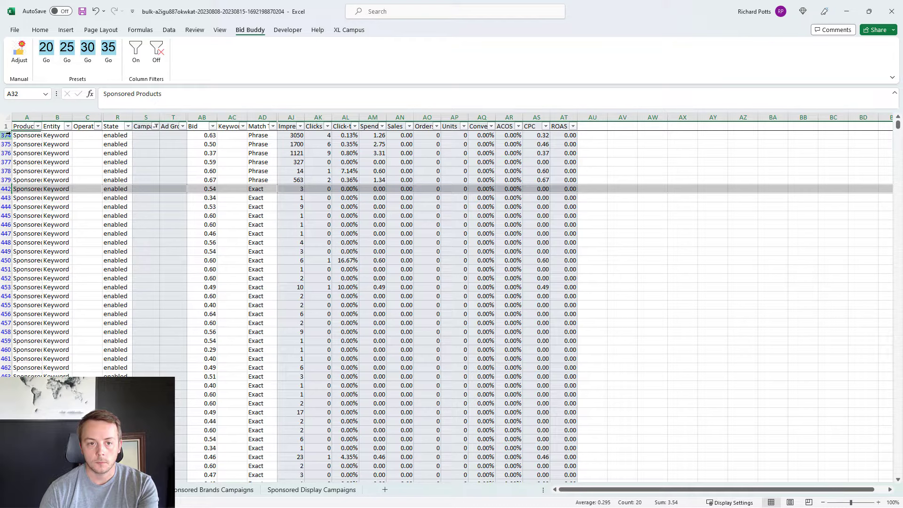
# Step: Delete all filtered rows belonging to paused campaigns as entire sheet rows, keeping the header row
pyautogui.click(26, 125)
pyautogui.click(6, 118)
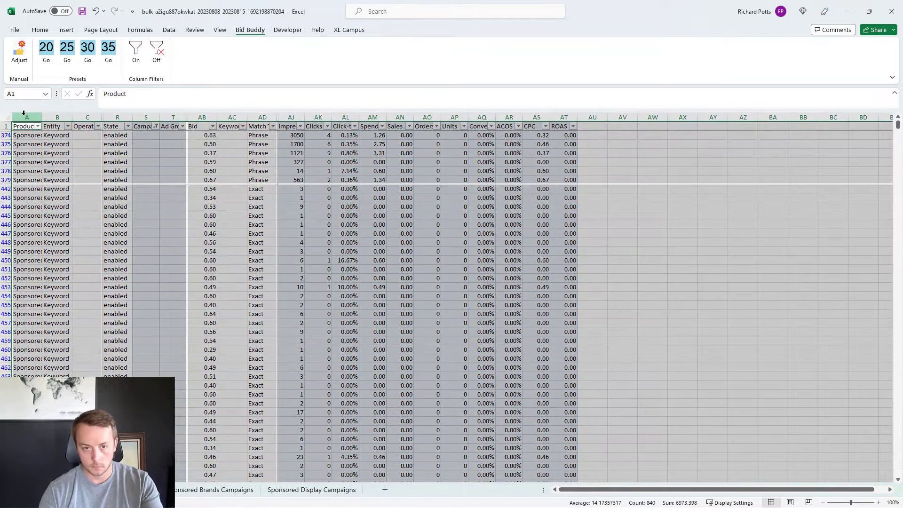
pyautogui.keyDown('ctrl'); pyautogui.click(5, 126); pyautogui.keyUp('ctrl')
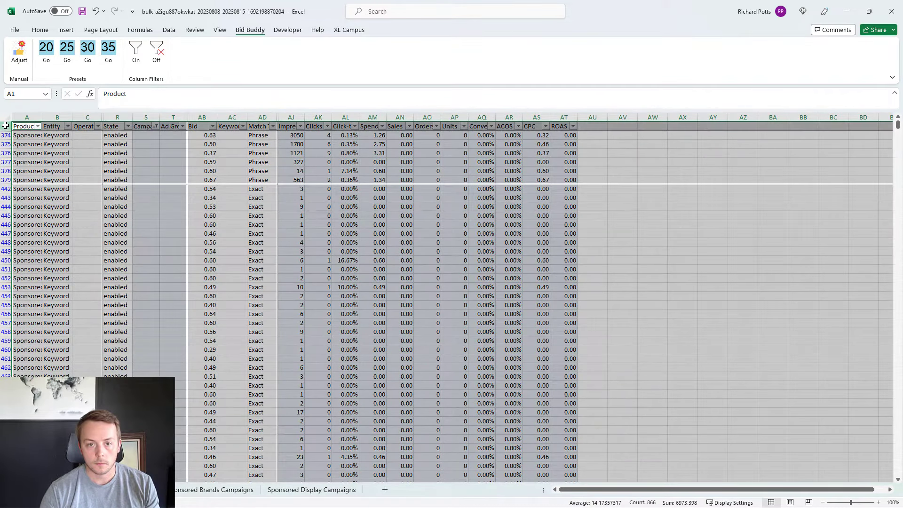
pyautogui.rightClick(76, 142)
pyautogui.click(128, 265)
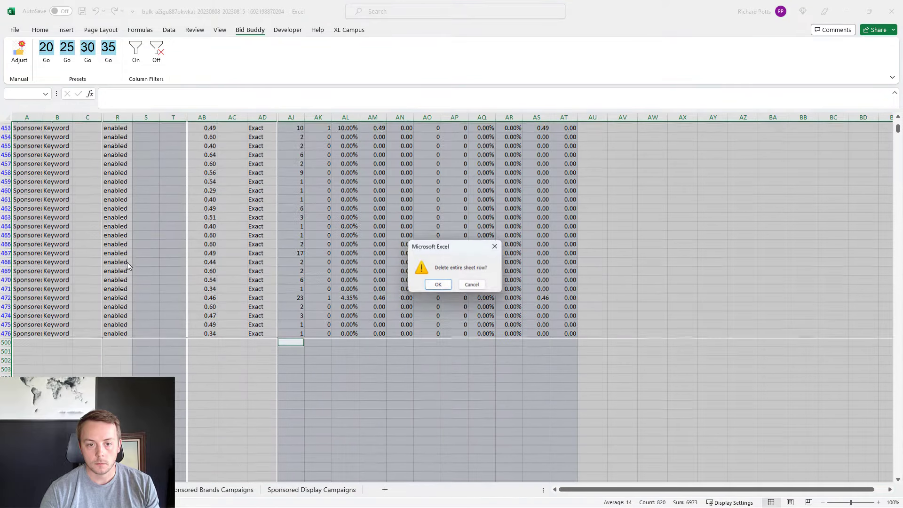
pyautogui.click(437, 285)
pyautogui.click(151, 288)
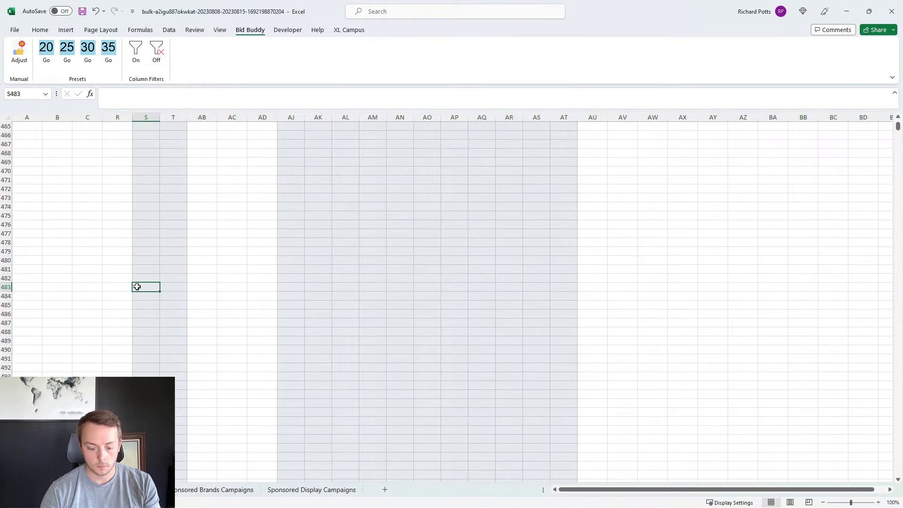
# Step: Clear the filter from the Campaign State column and check the Ad Group State column's filter values for paused entries
pyautogui.hotkey('ctrl', 'Up')
pyautogui.click(156, 126)
pyautogui.click(106, 188)
pyautogui.click(184, 127)
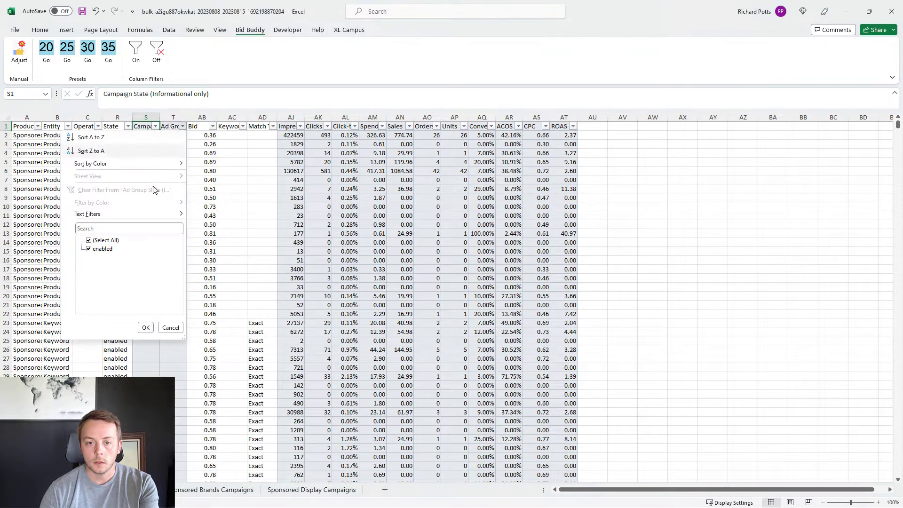
pyautogui.click(235, 201)
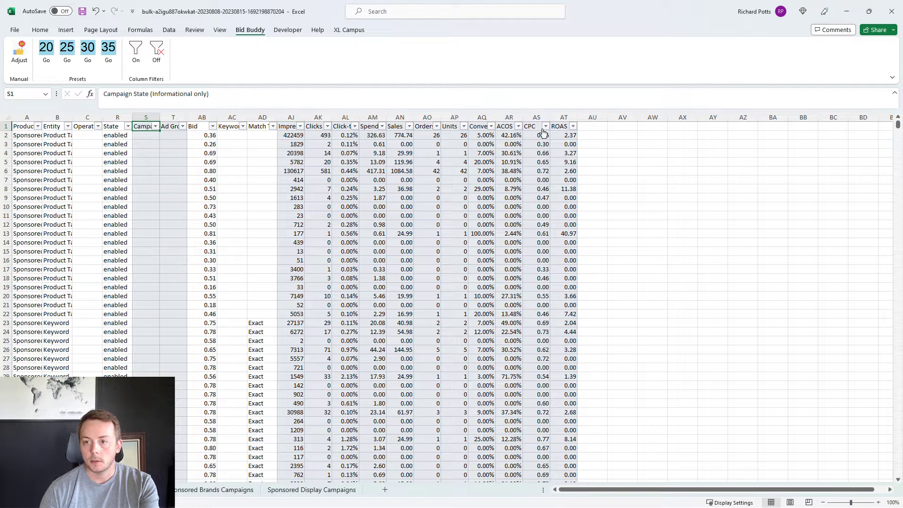
# Step: Filter the Spend column to show only rows with a spend of 0.00
pyautogui.click(383, 127)
pyautogui.click(306, 240)
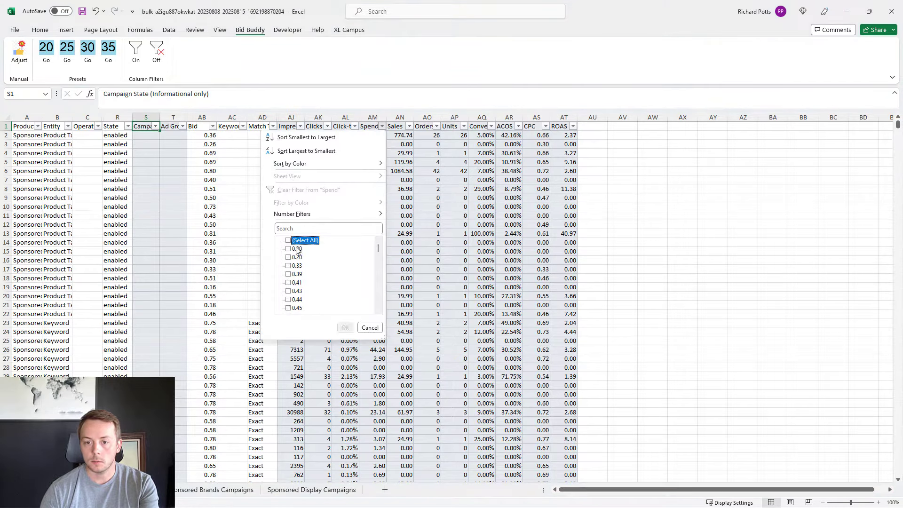
pyautogui.click(297, 249)
pyautogui.click(345, 327)
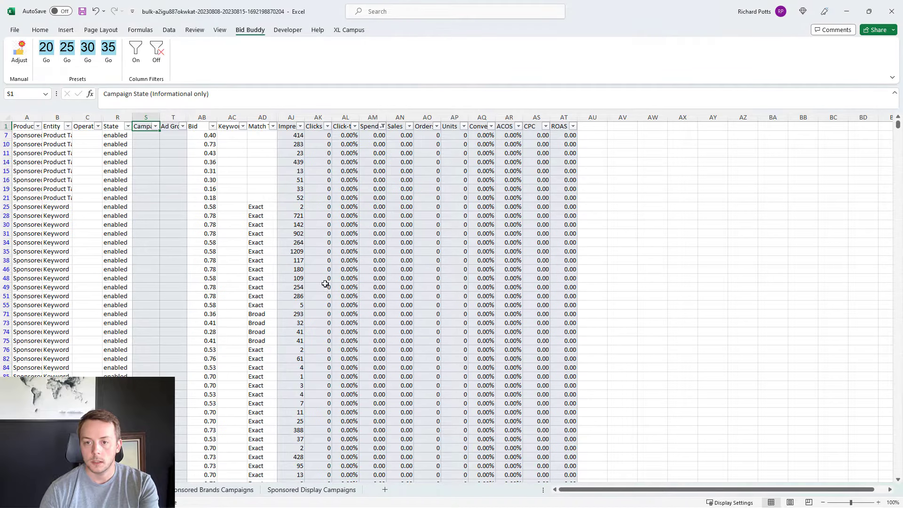
# Step: Delete all filtered zero-spend rows as entire sheet rows, keeping the header, and return to the Spend header cell
pyautogui.click(306, 127)
pyautogui.hotkey('ctrl', 'a')
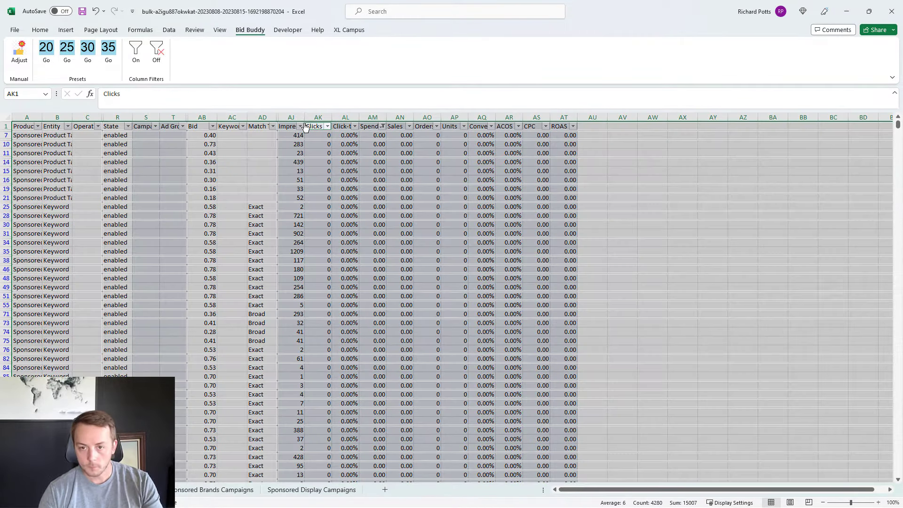
pyautogui.keyDown('ctrl'); pyautogui.click(2, 127); pyautogui.keyUp('ctrl')
pyautogui.rightClick(152, 161)
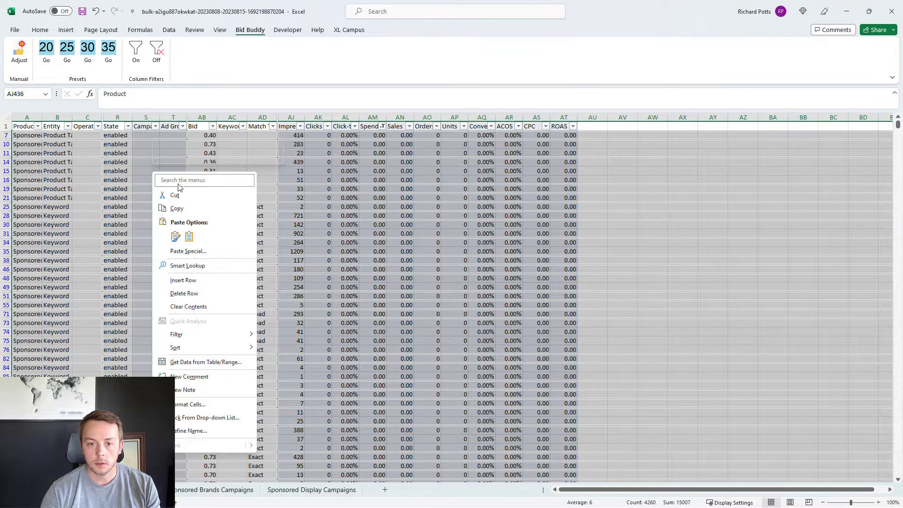
pyautogui.click(200, 292)
pyautogui.click(431, 284)
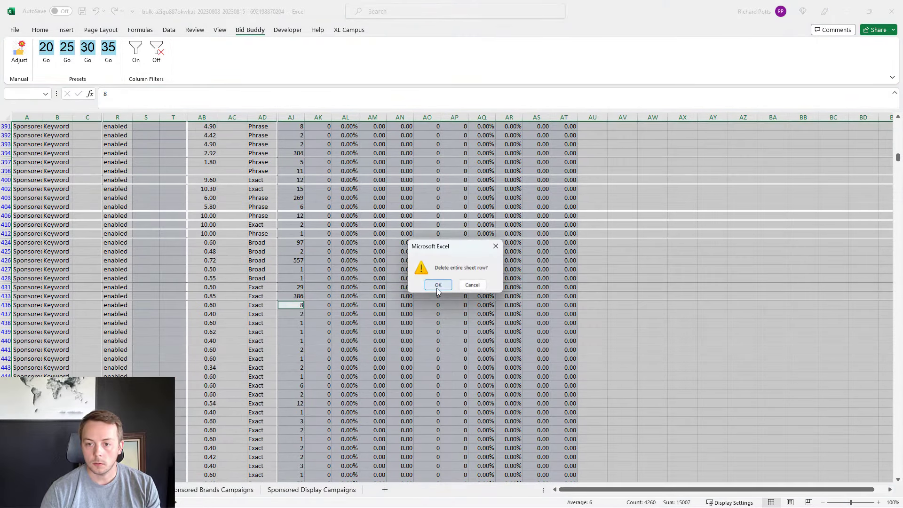
pyautogui.click(376, 296)
pyautogui.hotkey('ctrl', 'Up')
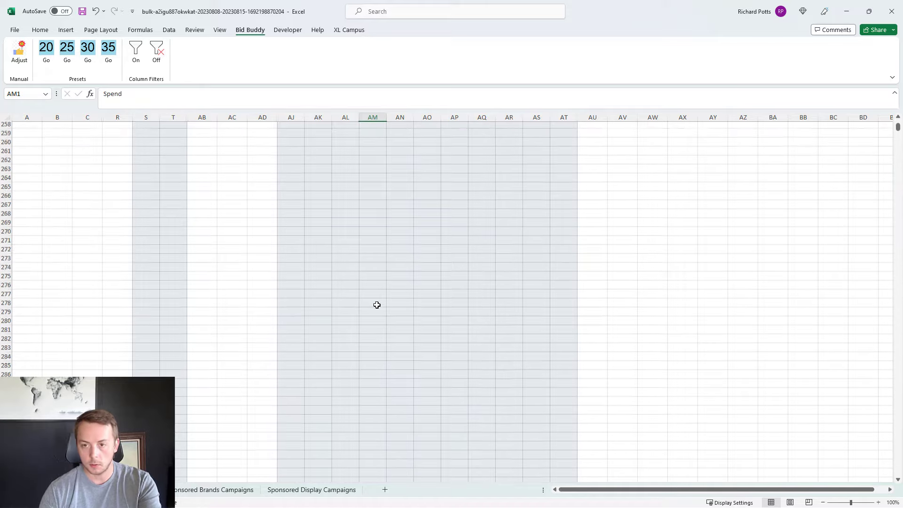
# Step: Clear the filter from the Spend column and filter the ACOS column to exclude rows with 0.00%
pyautogui.click(383, 126)
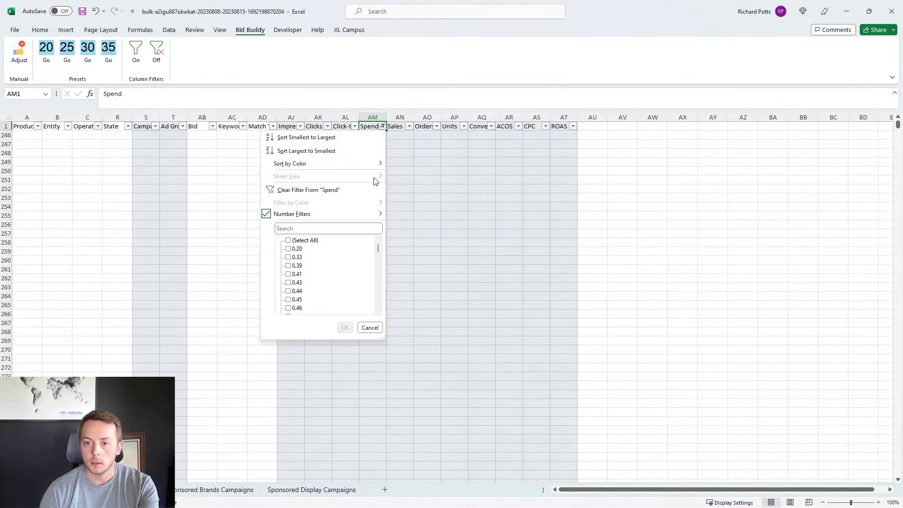
pyautogui.click(306, 190)
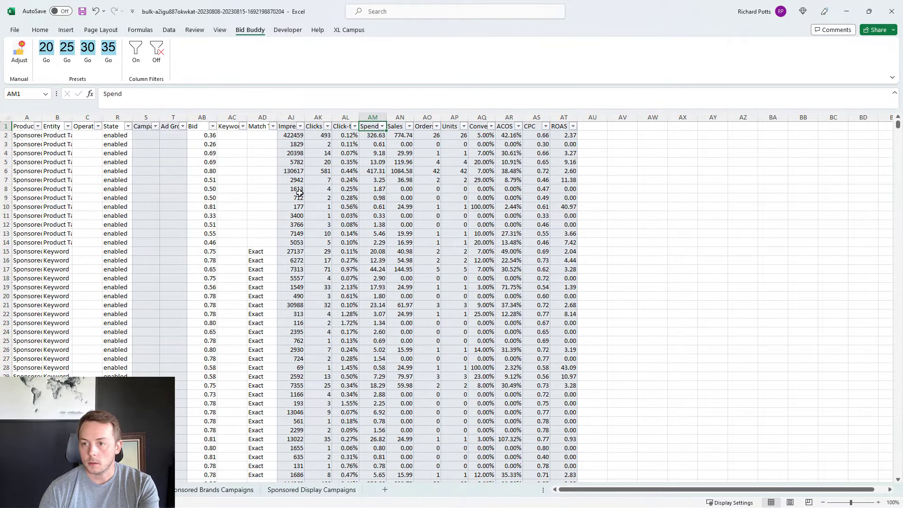
pyautogui.click(518, 126)
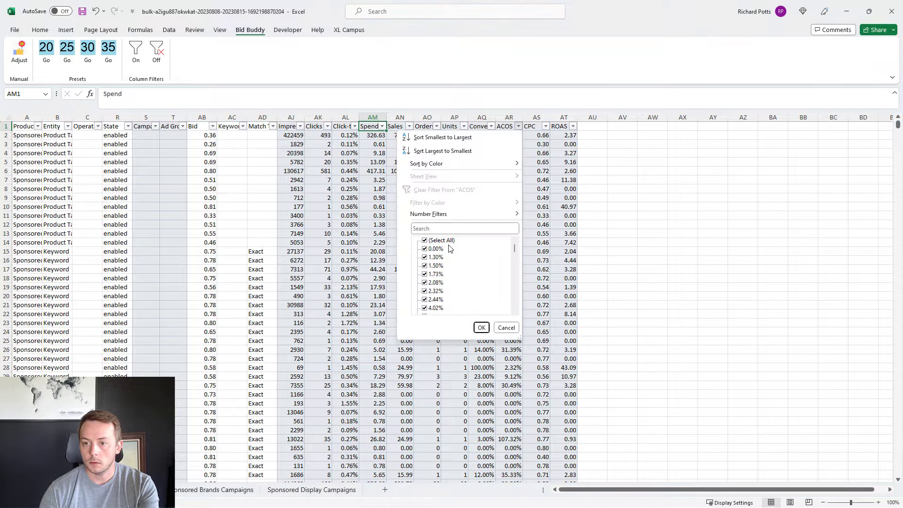
pyautogui.click(443, 242)
pyautogui.click(438, 249)
pyautogui.click(429, 241)
pyautogui.click(430, 249)
pyautogui.click(481, 327)
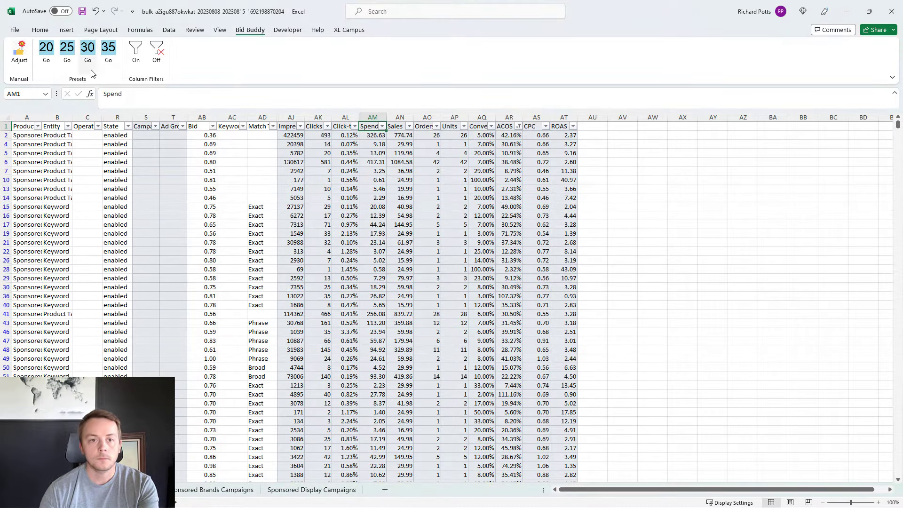
# Step: Select all visible ACOS values below the header and start a new conditional formatting rule with the 3-Color Scale style
pyautogui.click(41, 30)
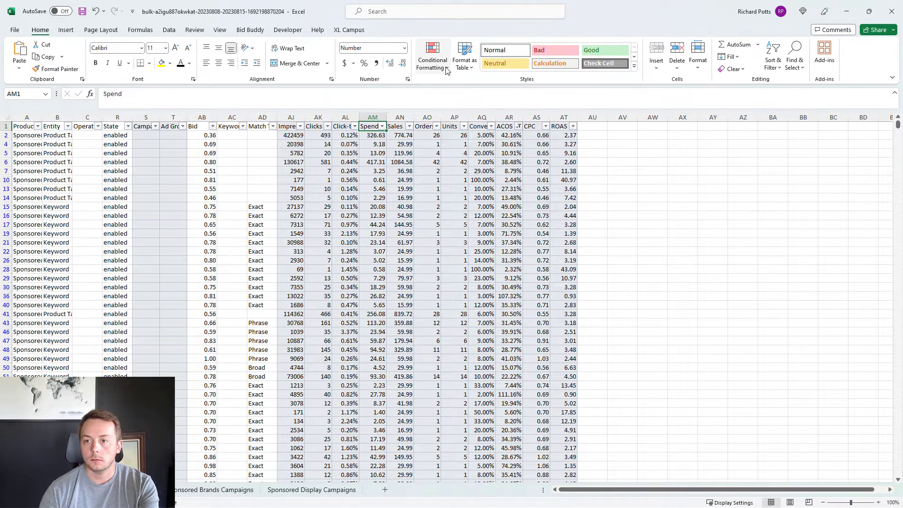
pyautogui.click(503, 136)
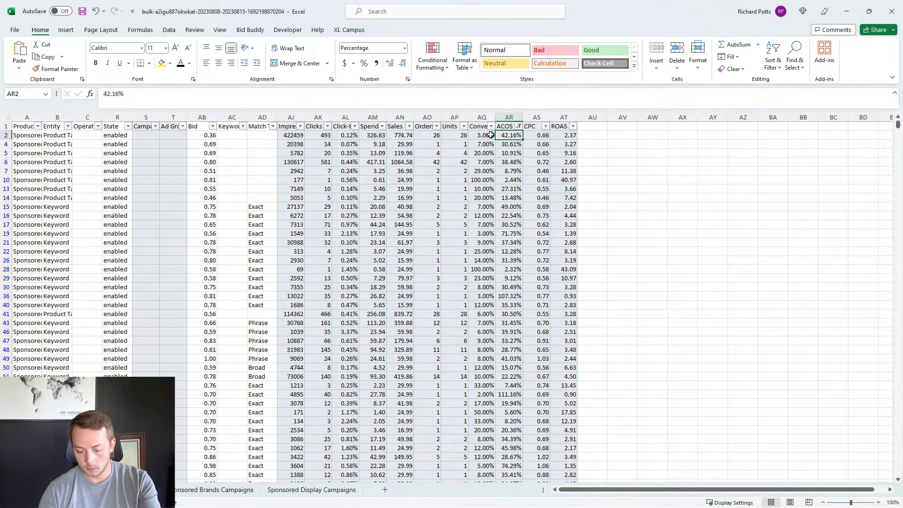
pyautogui.hotkey('ctrl', 'shift', 'Down')
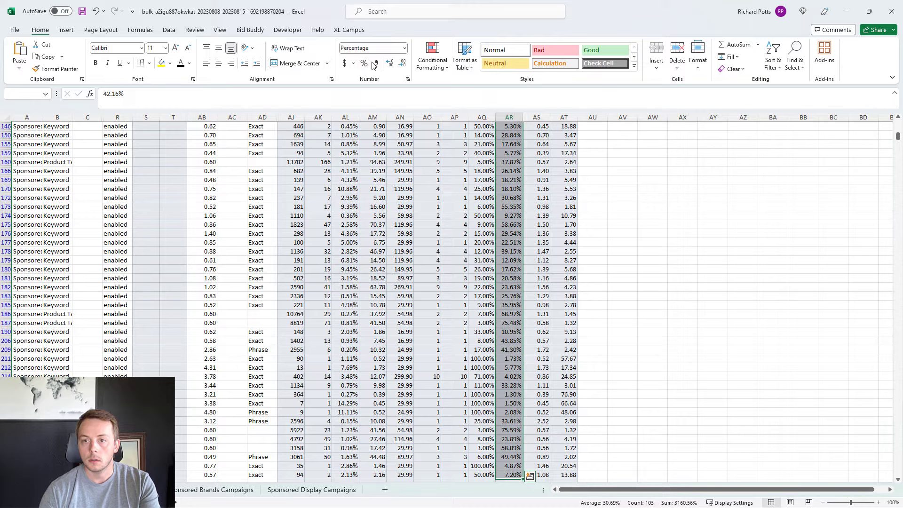
pyautogui.click(432, 55)
pyautogui.moveTo(459, 157)
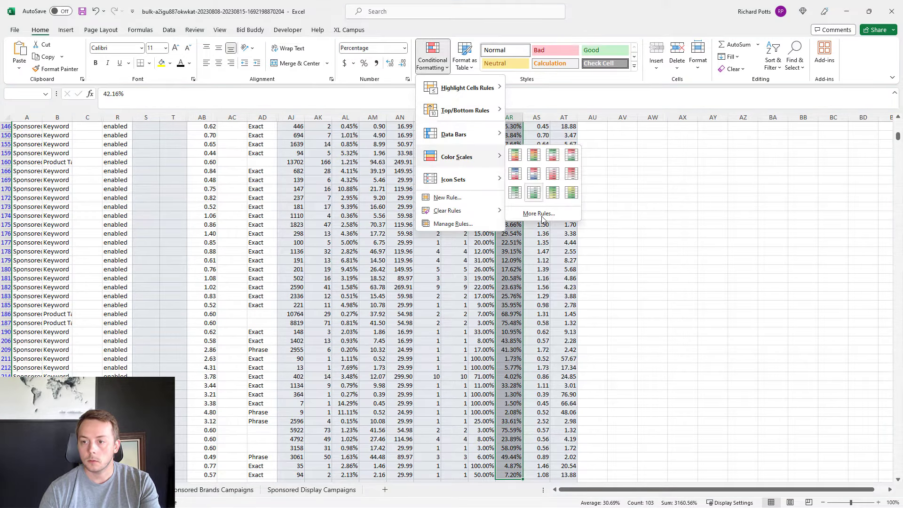
pyautogui.click(541, 217)
pyautogui.click(297, 211)
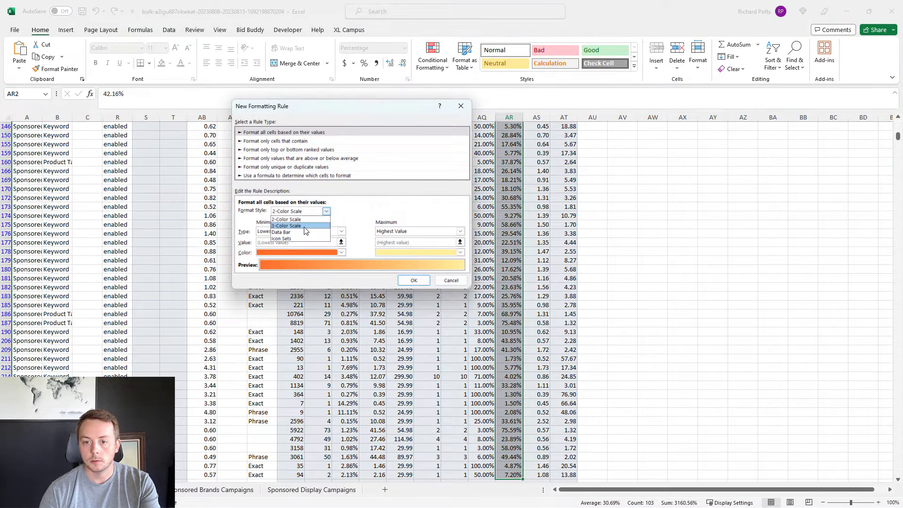
pyautogui.click(305, 226)
# Step: Set the colour scale to green at the minimum, a Number midpoint of 0.35 and red at the maximum, and apply the rule
pyautogui.click(290, 253)
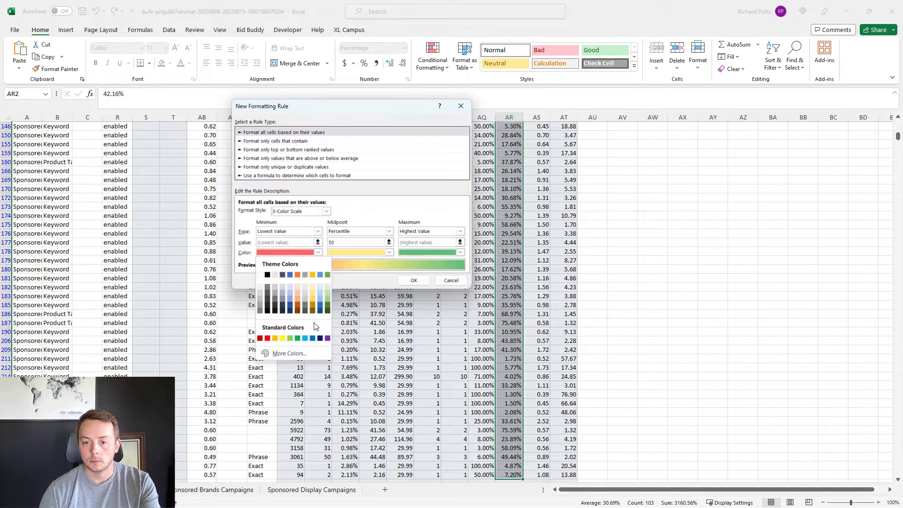
pyautogui.click(297, 338)
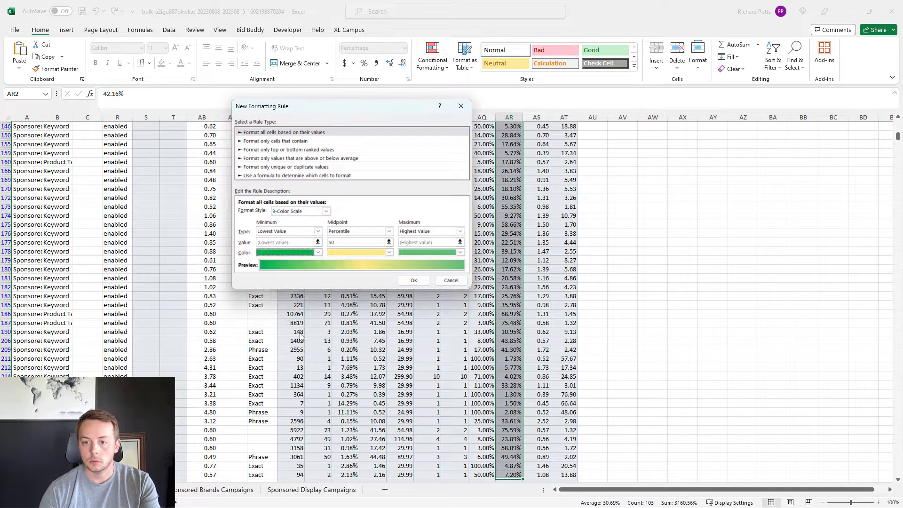
pyautogui.click(389, 231)
pyautogui.click(337, 240)
pyautogui.click(337, 245)
pyautogui.write('0.3')
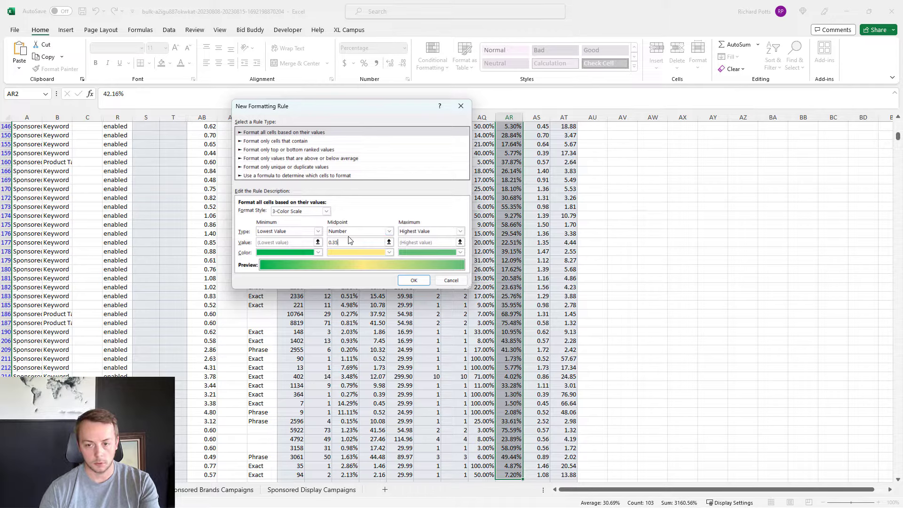
pyautogui.click(434, 253)
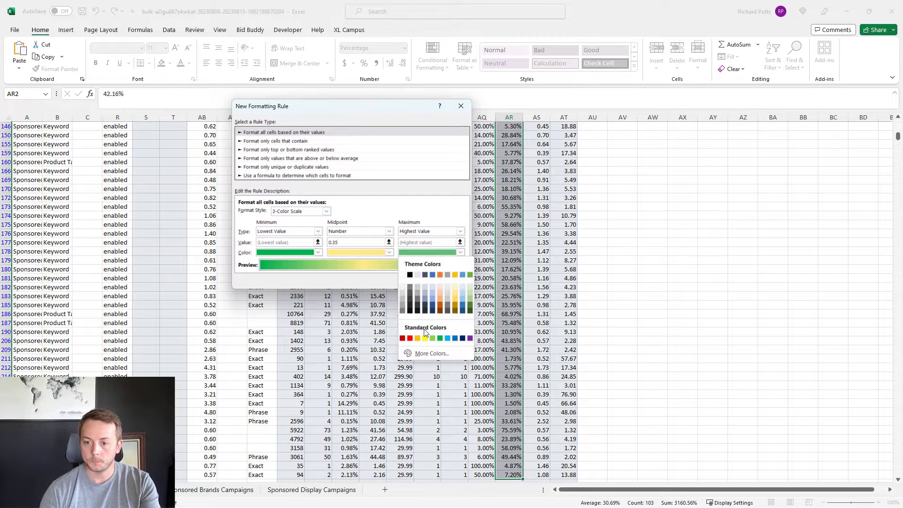
pyautogui.click(410, 338)
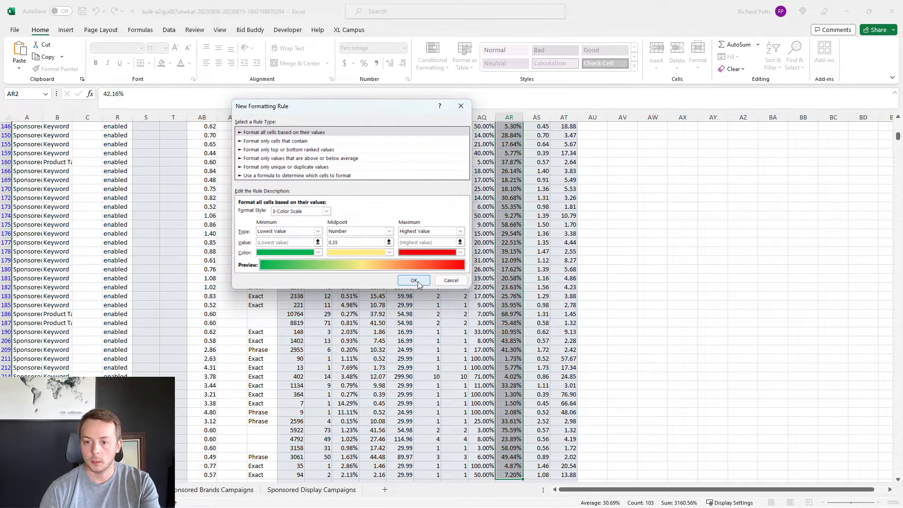
pyautogui.click(414, 281)
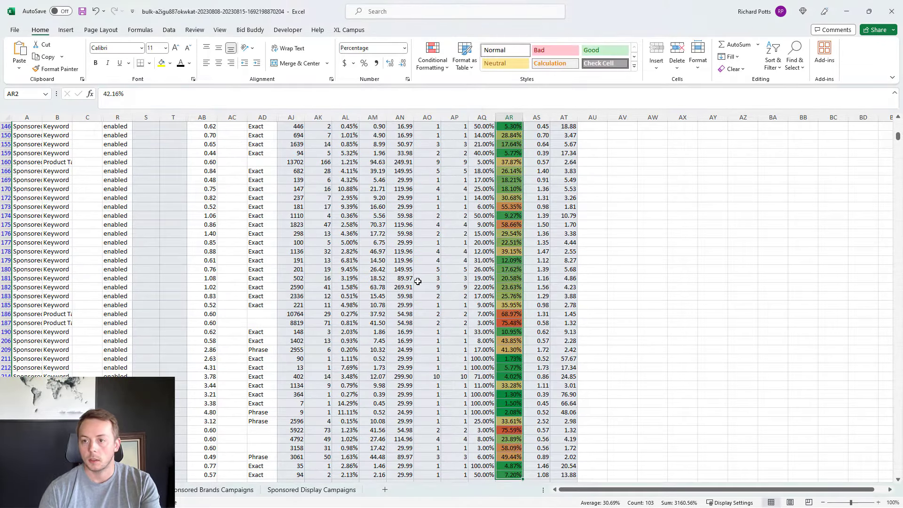
# Step: Clear the filter from the ACOS column and filter the Orders column to show only rows with 0 orders
pyautogui.hotkey('ctrl', 'Up')
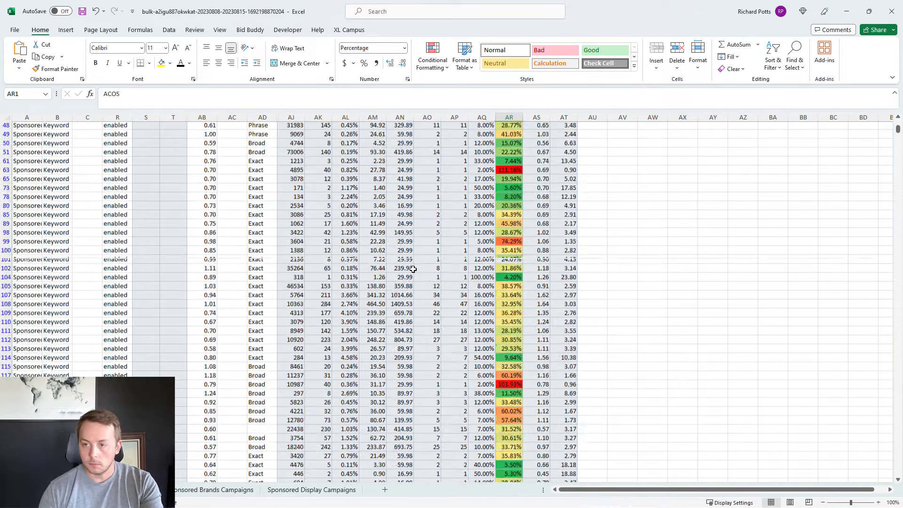
pyautogui.click(519, 126)
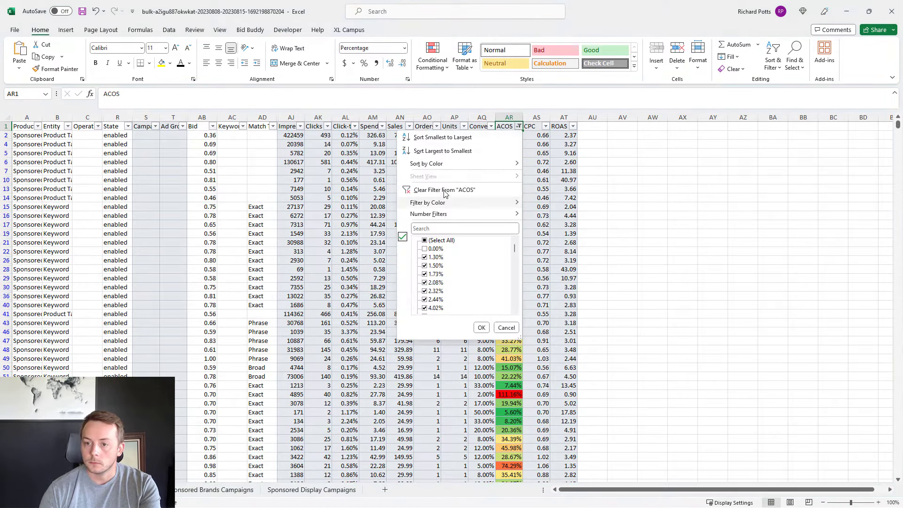
pyautogui.click(426, 187)
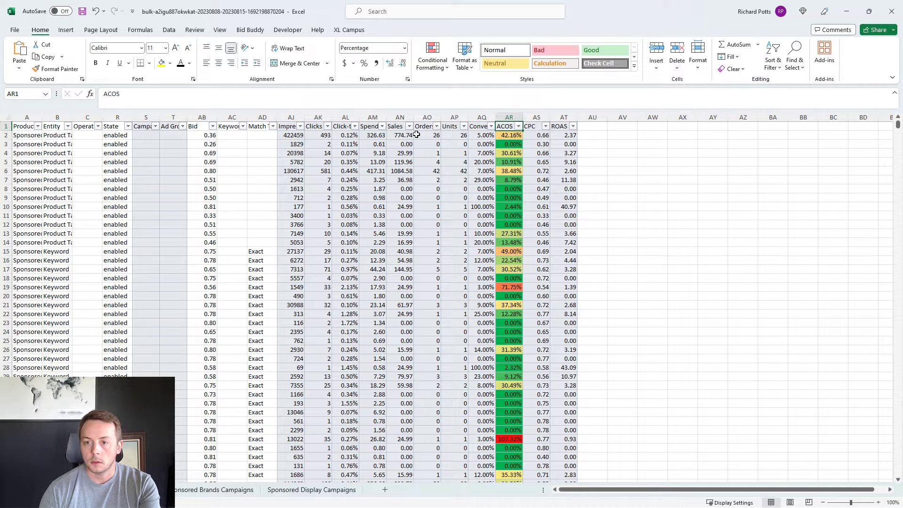
pyautogui.click(436, 126)
pyautogui.click(343, 240)
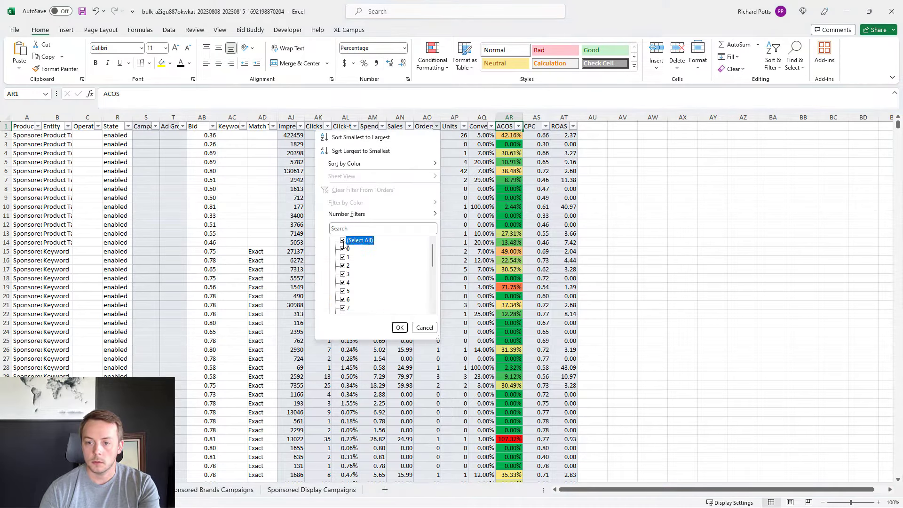
pyautogui.click(343, 248)
pyautogui.click(399, 328)
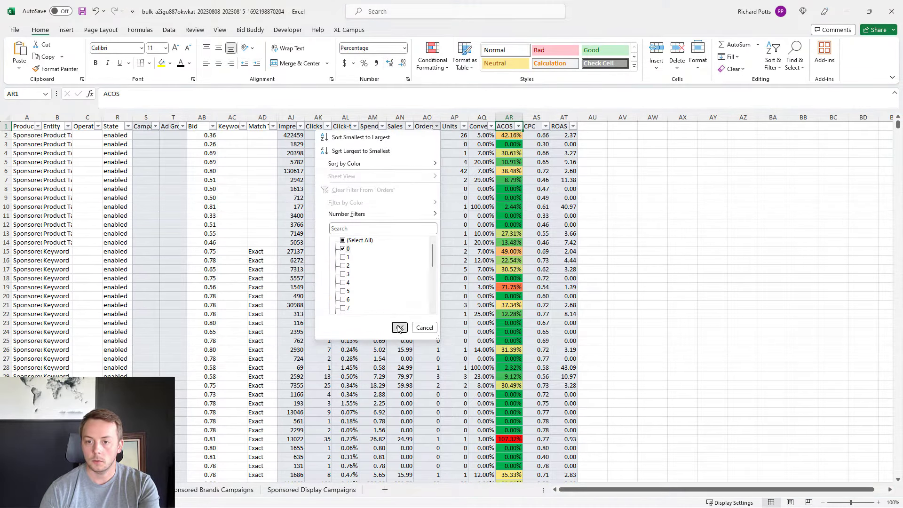
# Step: Filter the Spend column to values greater than or equal to 8 and inspect the targeting entry in row 207
pyautogui.click(382, 126)
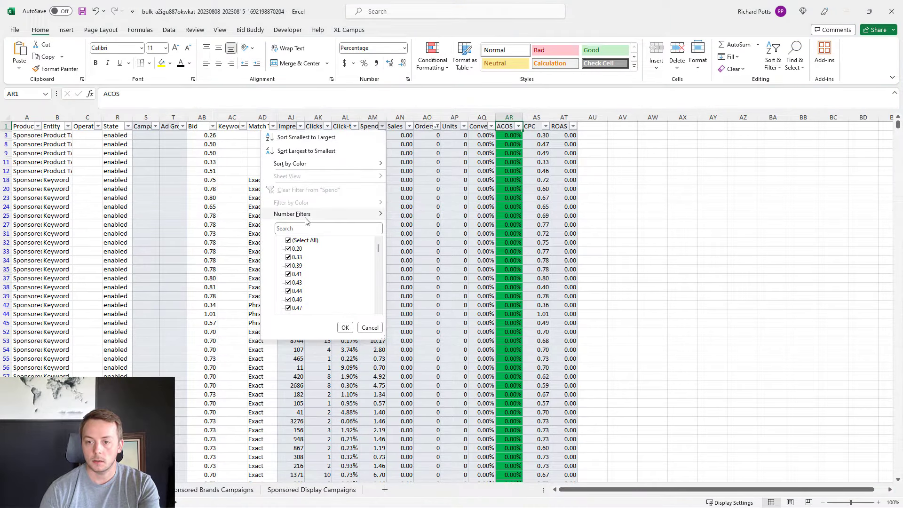
pyautogui.moveTo(324, 214)
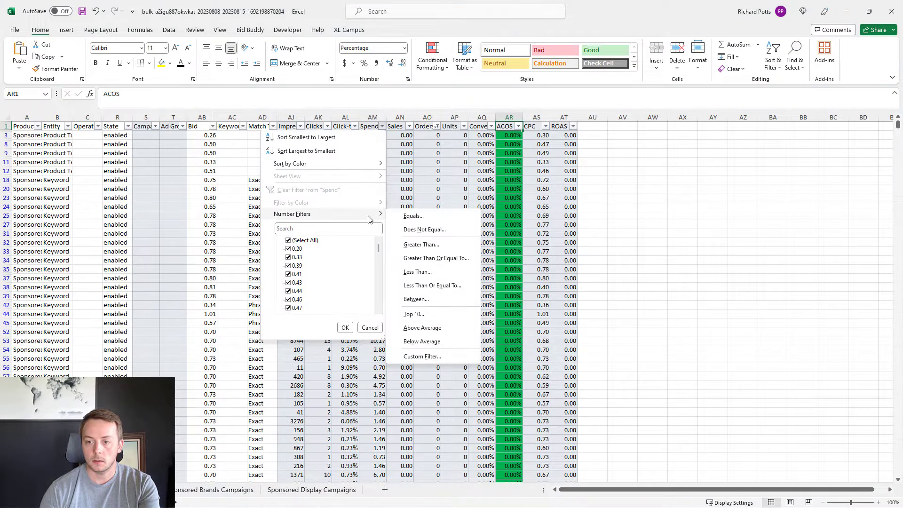
pyautogui.click(423, 258)
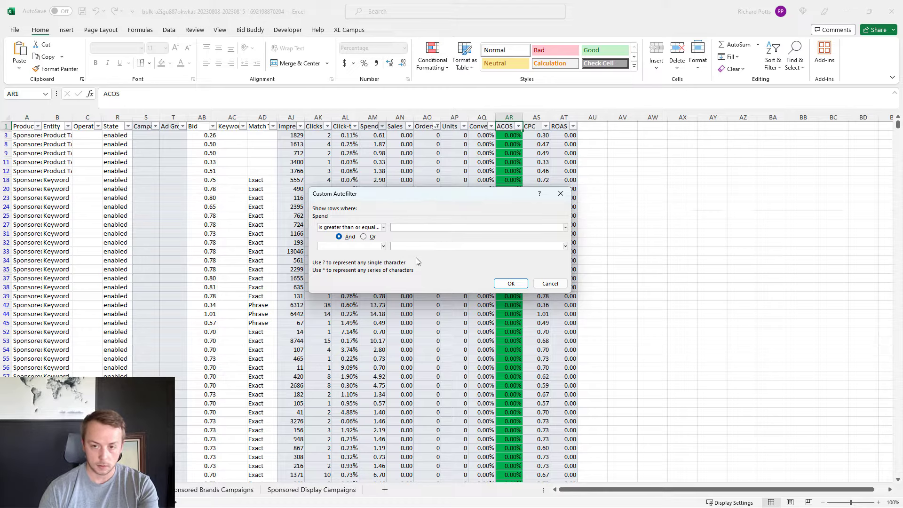
pyautogui.write('8')
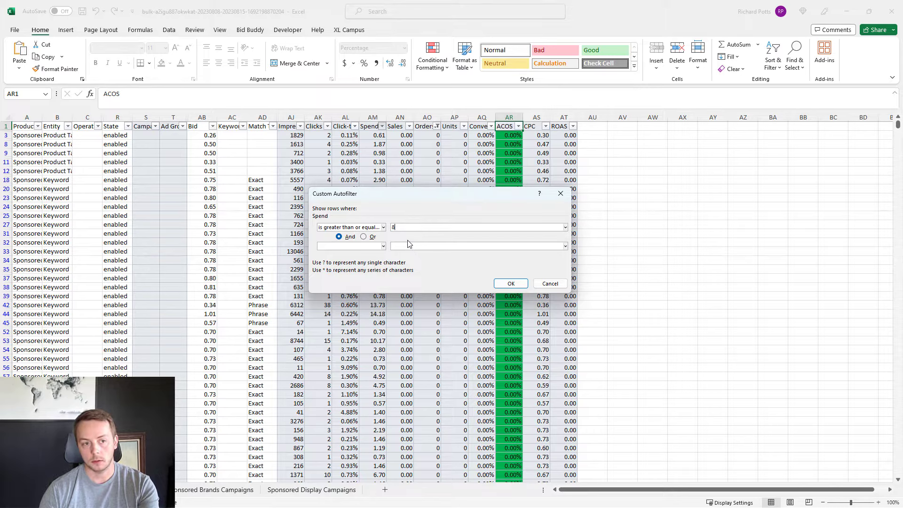
pyautogui.click(511, 283)
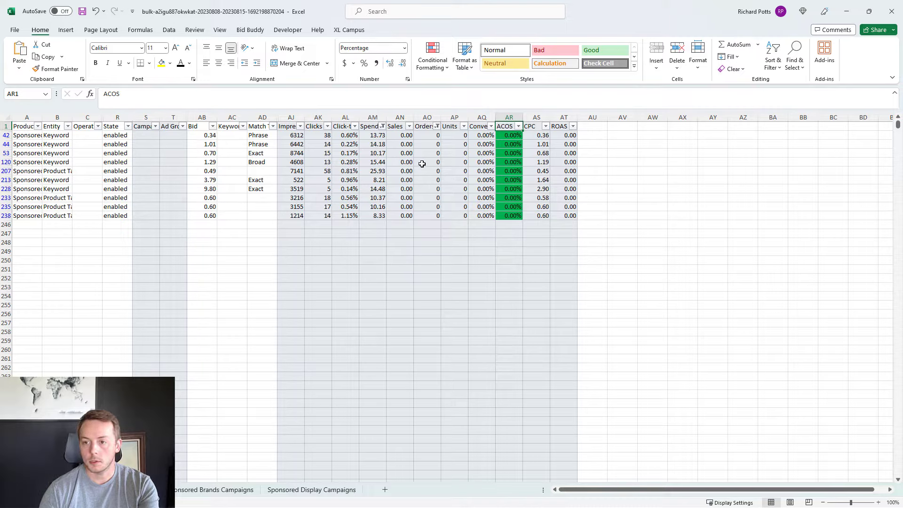
pyautogui.moveTo(541, 170); pyautogui.dragTo(180, 174)
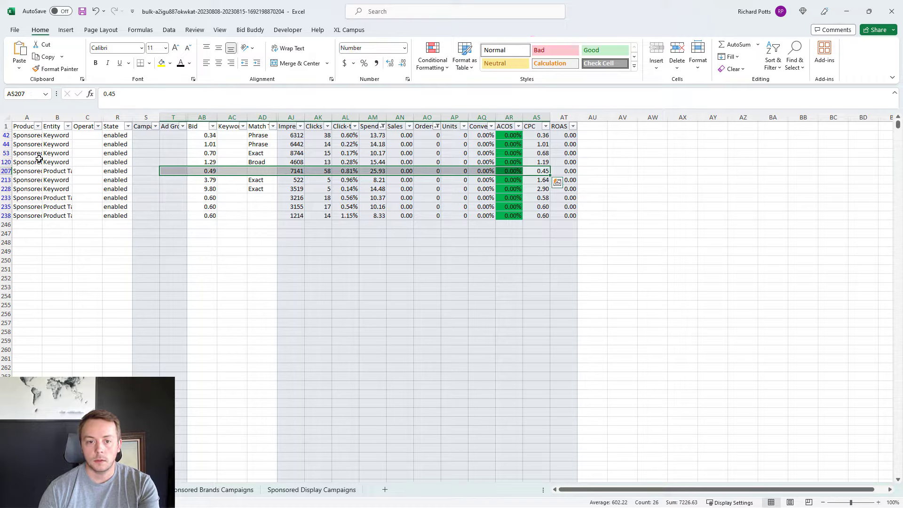
pyautogui.click(55, 171)
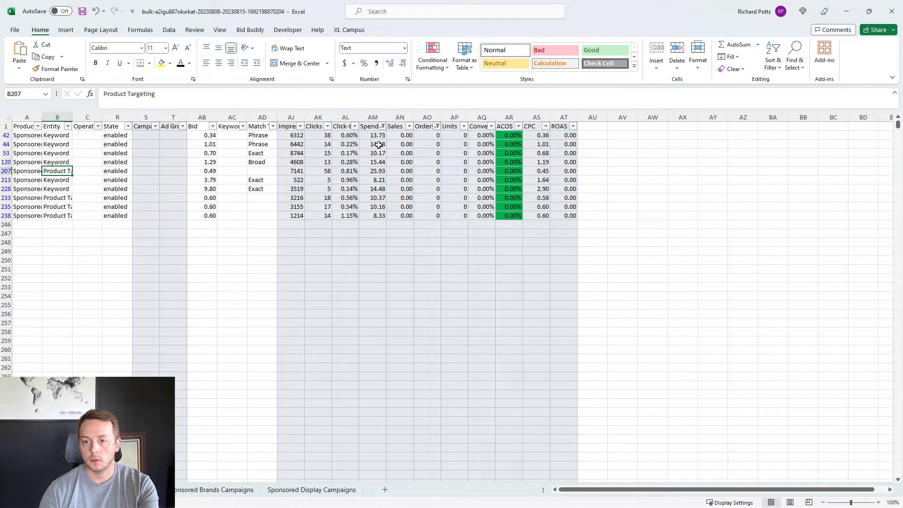
# Step: Clear the filters from the Spend and Orders columns to show all rows again
pyautogui.click(383, 126)
pyautogui.click(314, 189)
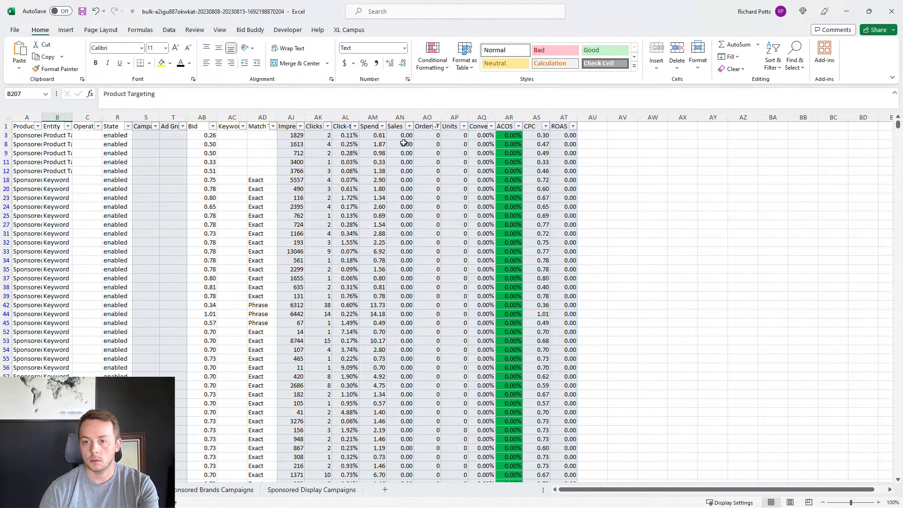
pyautogui.click(437, 126)
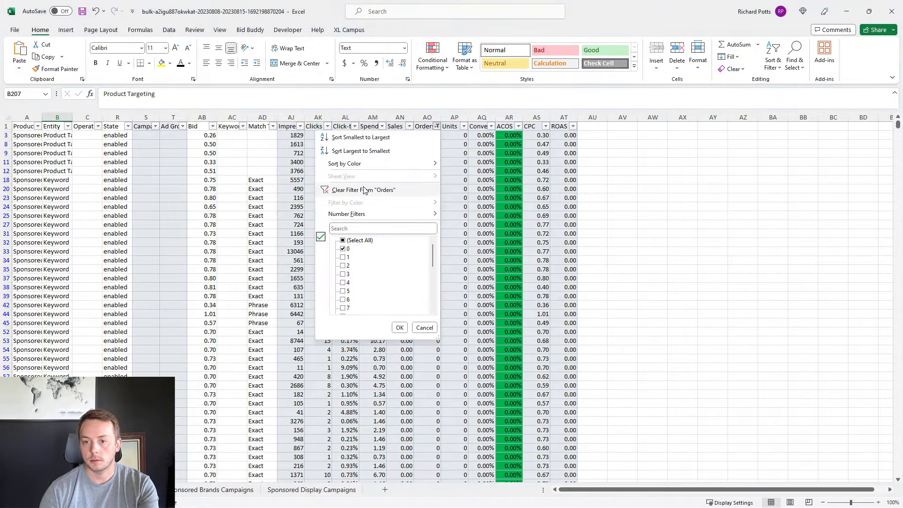
pyautogui.click(365, 190)
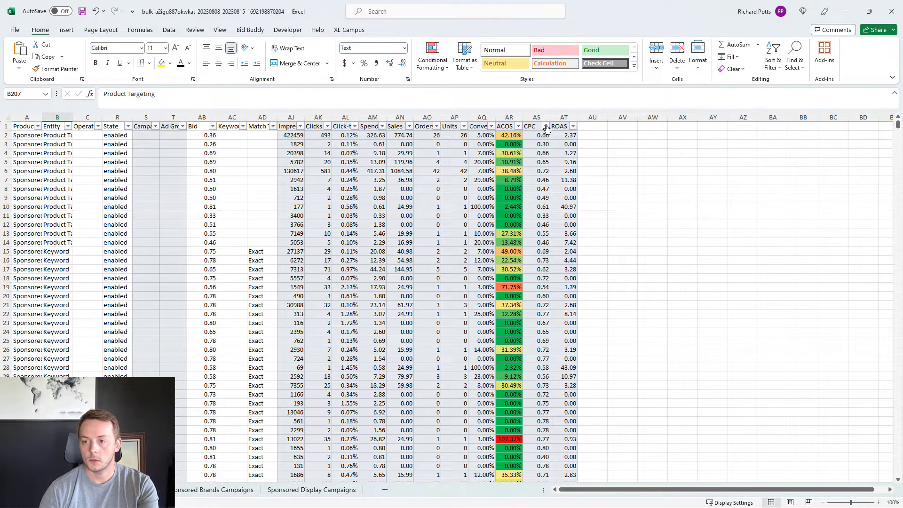
pyautogui.click(587, 135)
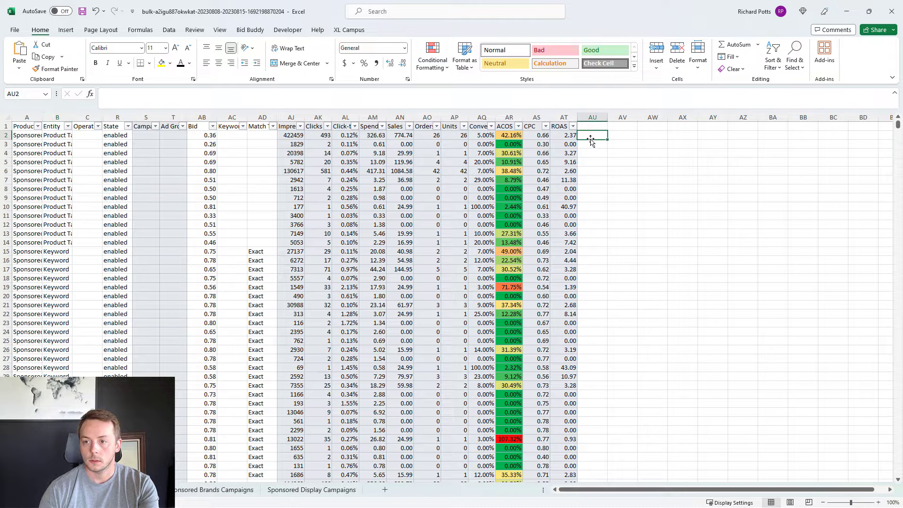
pyautogui.write('=')
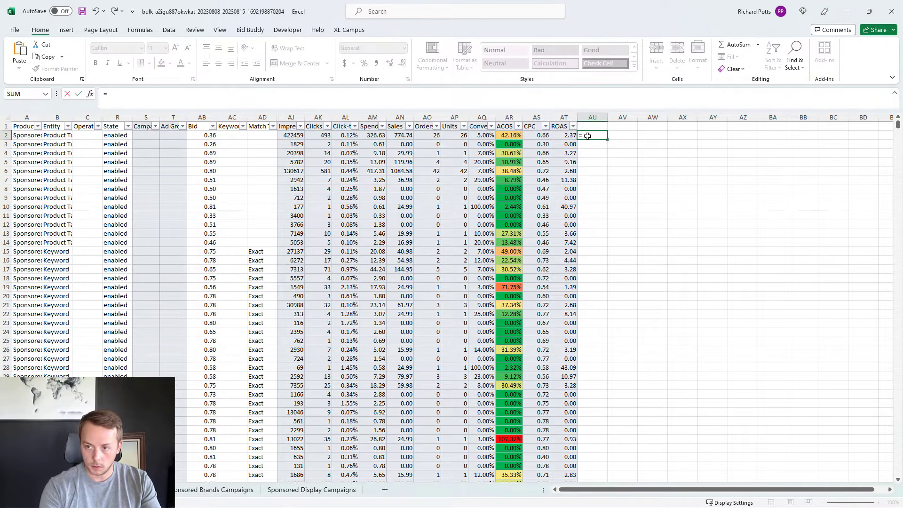
pyautogui.press('Up')
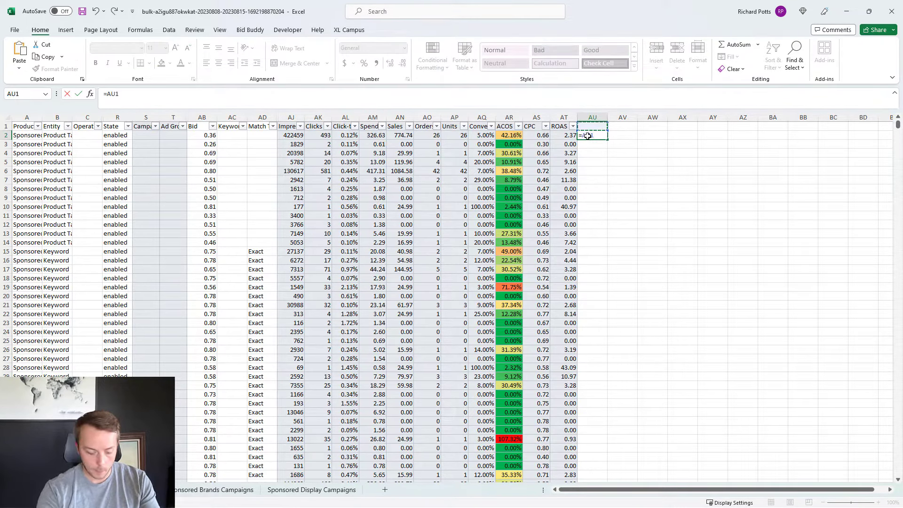
pyautogui.press('Escape')
# Step: Enter the header maCPC in cell AU1, beside the ROAS column
pyautogui.press('Up')
pyautogui.write('maCPC')
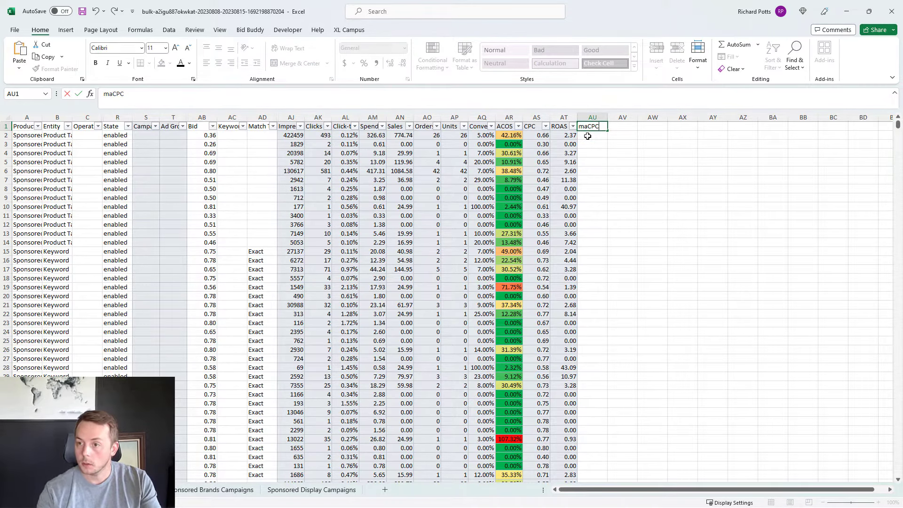
pyautogui.press('Return')
# Step: Enter the formula =((AN2/AO2)*.3)/(AK2/AO2) in cell AU2, using the row's Sales, Orders and Clicks
pyautogui.write('=')
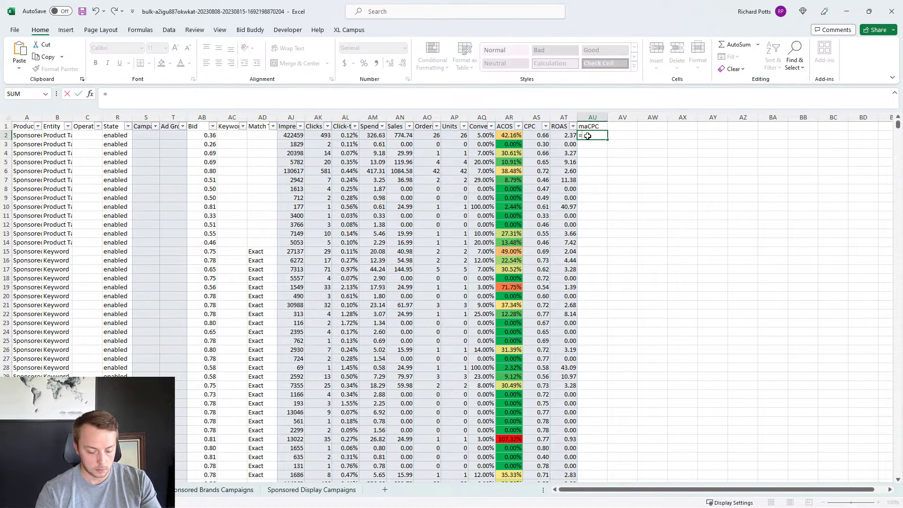
pyautogui.write('((')
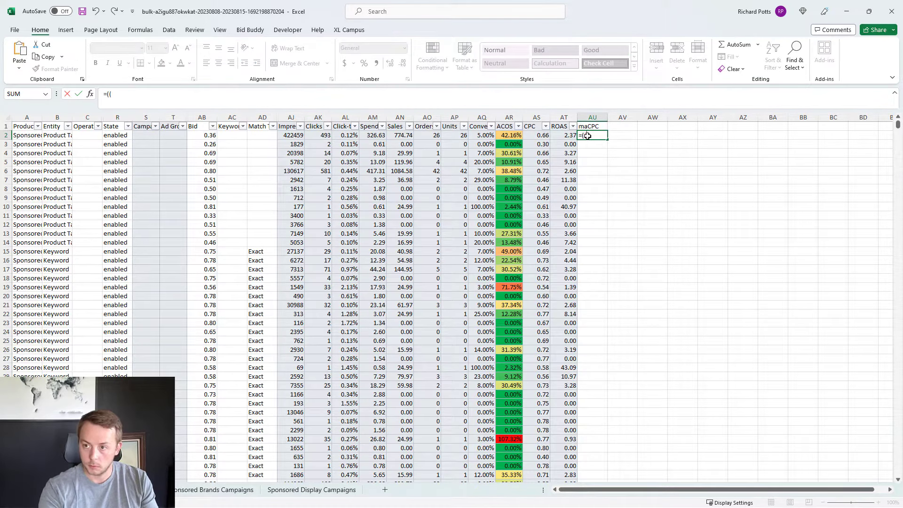
pyautogui.click(399, 135)
pyautogui.write('/')
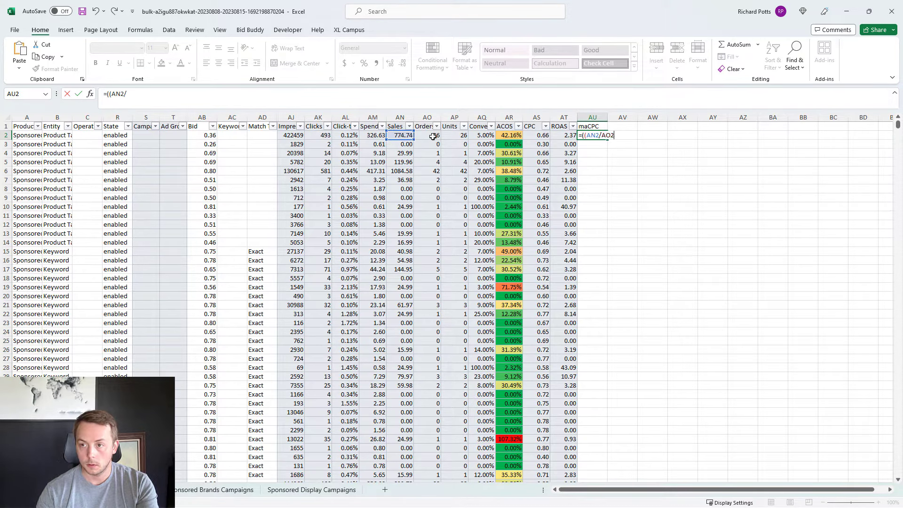
pyautogui.click(433, 136)
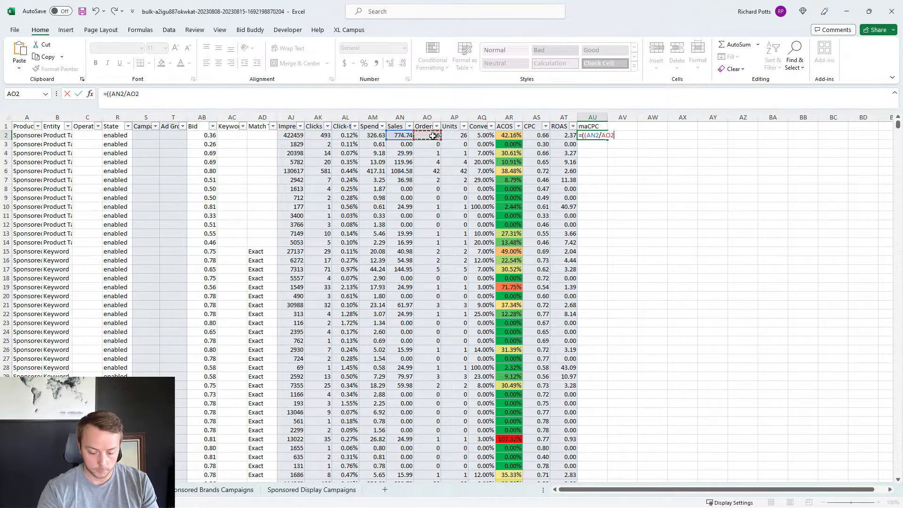
pyautogui.write(')*.')
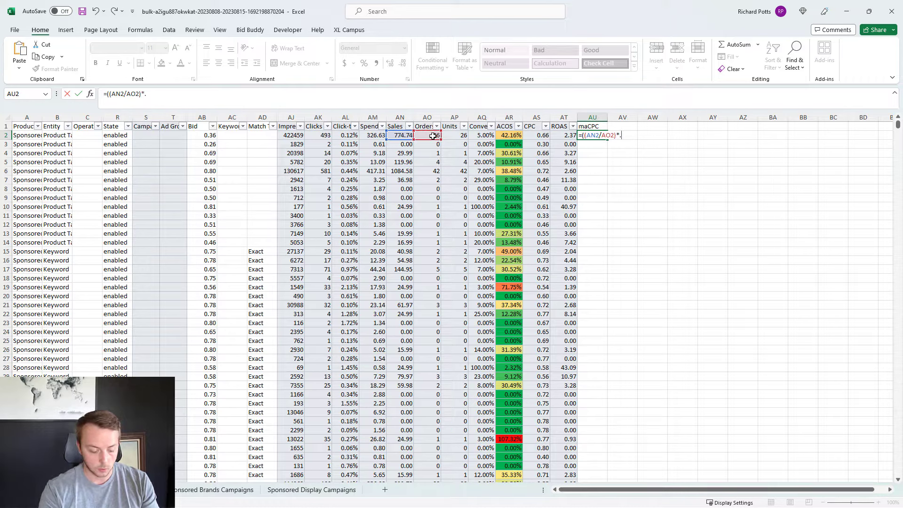
pyautogui.write('3)/')
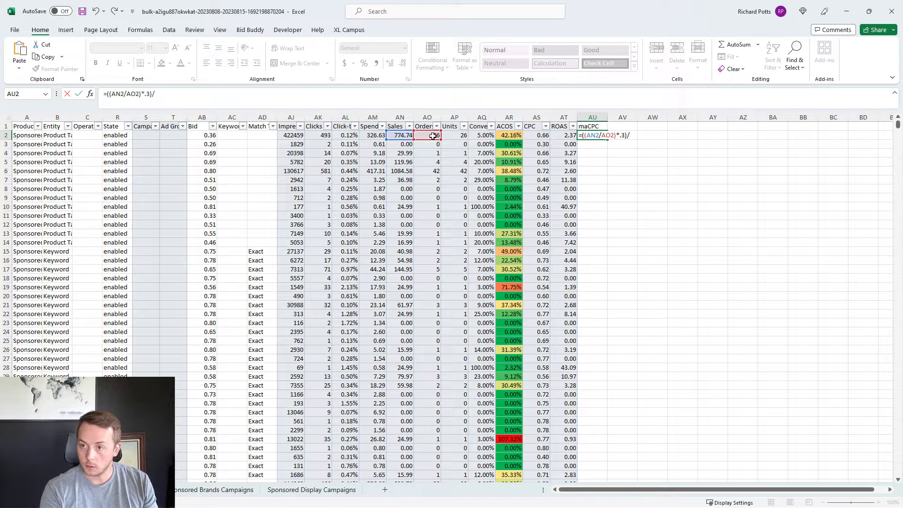
pyautogui.write('(')
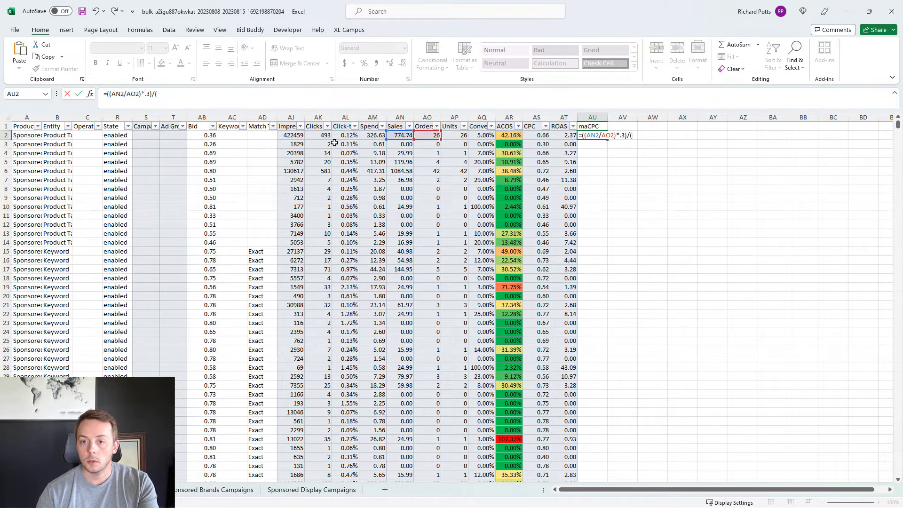
pyautogui.click(320, 135)
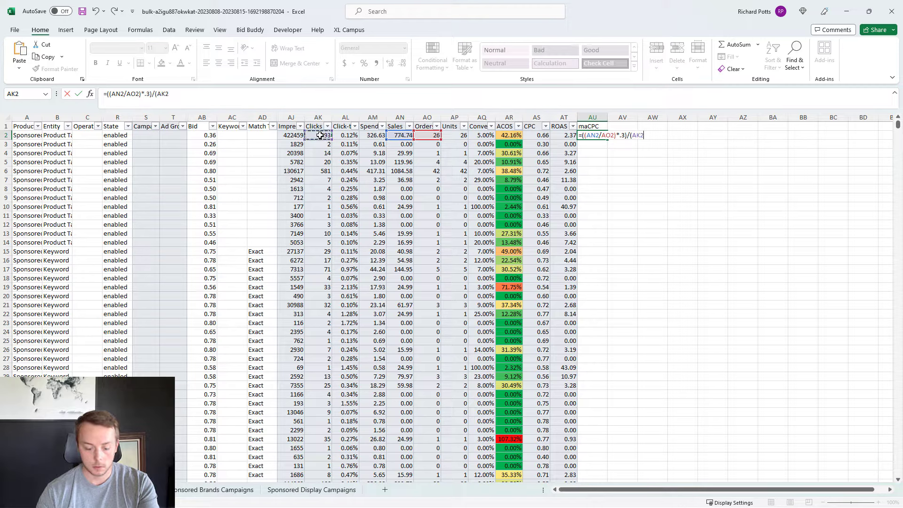
pyautogui.write('/')
pyautogui.click(426, 136)
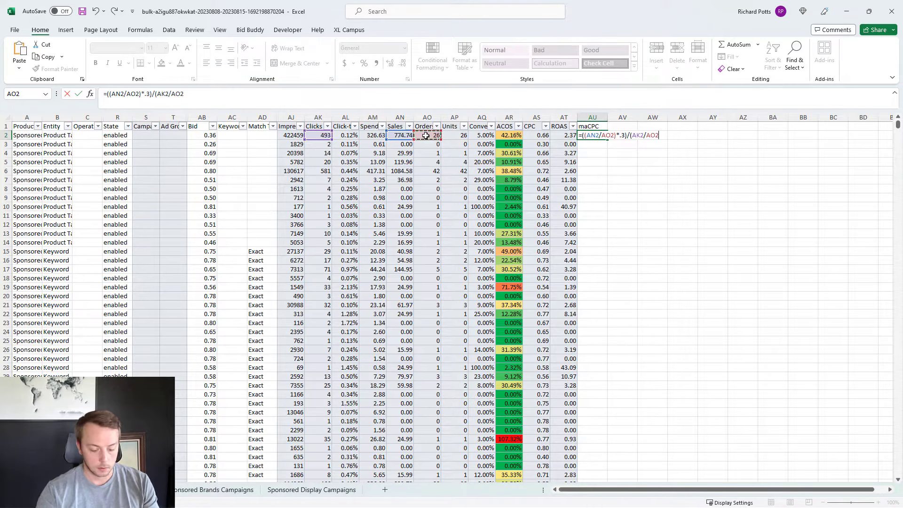
pyautogui.write(')')
pyautogui.press('Return')
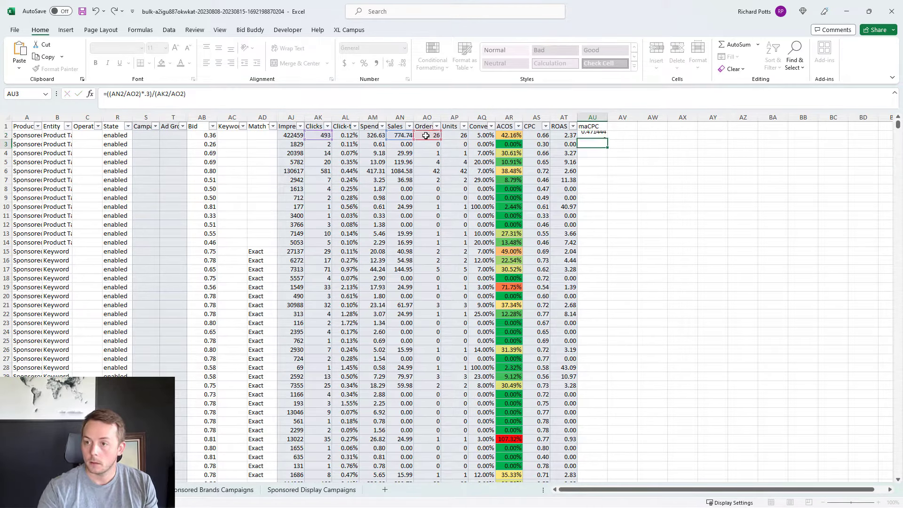
# Step: Reduce the maCPC value in AU2 to two decimal places
pyautogui.click(593, 136)
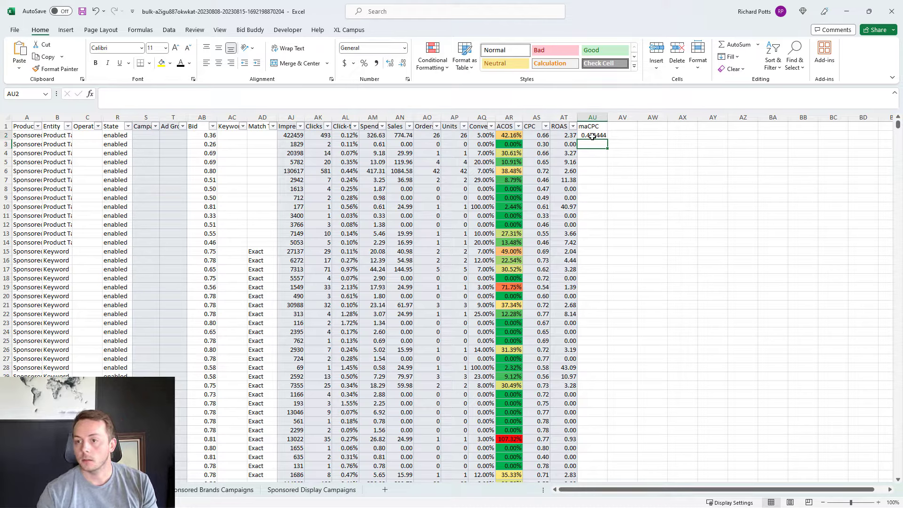
pyautogui.click(405, 64)
pyautogui.click(404, 64)
pyautogui.click(404, 65)
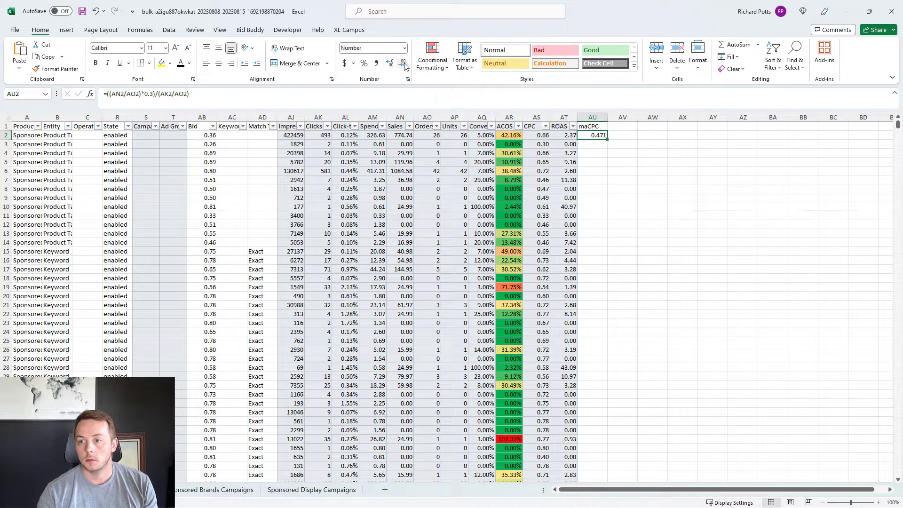
pyautogui.click(404, 64)
# Step: Copy the AU2 formula down the maCPC column to row 245 and return to the top of the sheet
pyautogui.click(592, 145)
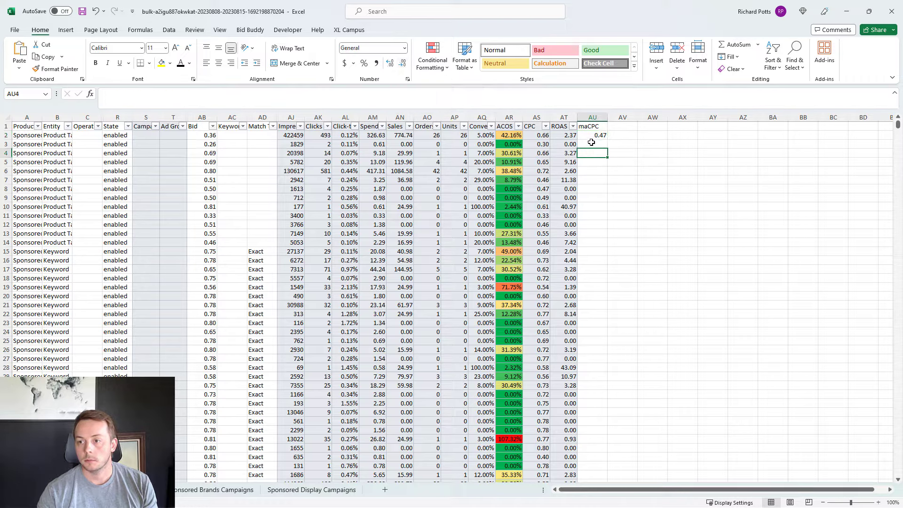
pyautogui.click(592, 136)
pyautogui.hotkey('ctrl', 'c')
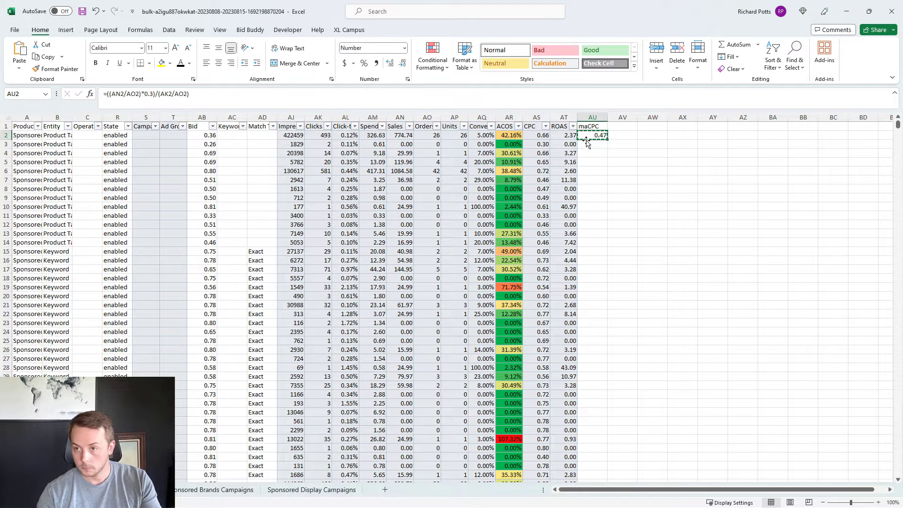
pyautogui.click(573, 143)
pyautogui.hotkey('ctrl', 'Down')
pyautogui.press('Right')
pyautogui.hotkey('ctrl', 'shift', 'Up')
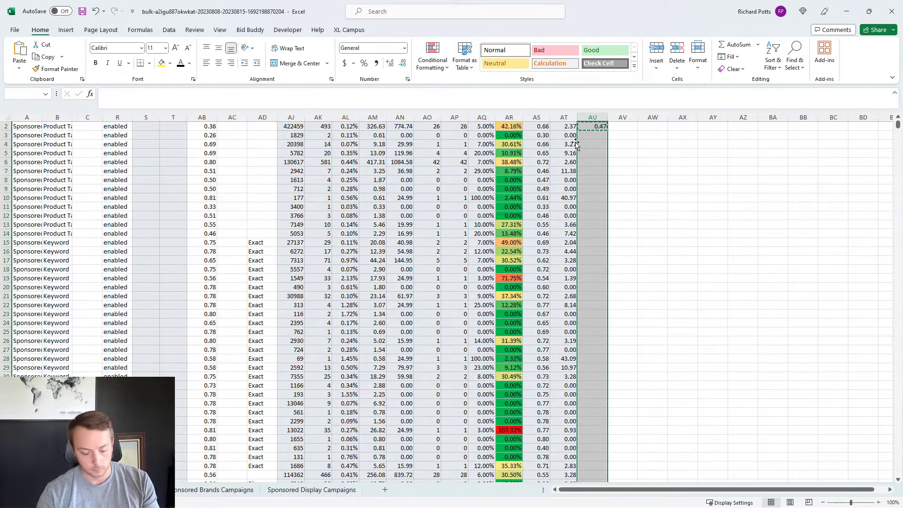
pyautogui.hotkey('ctrl', 'v')
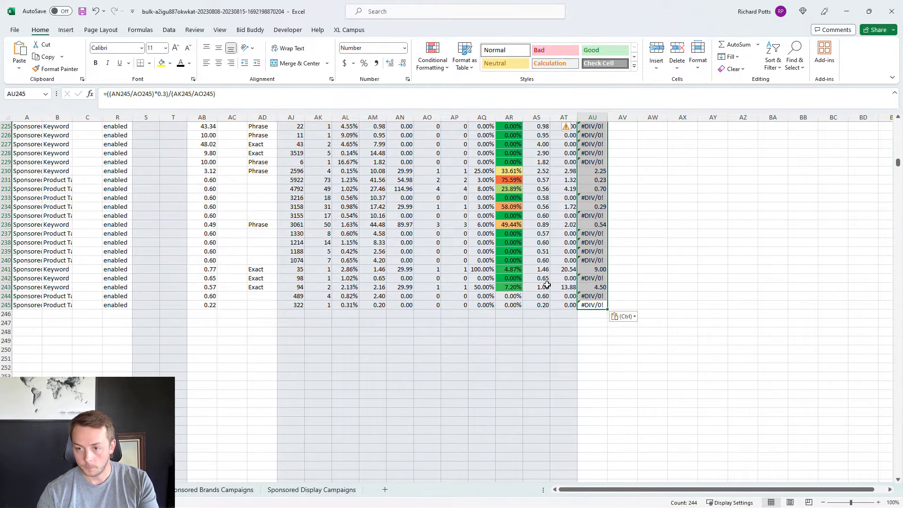
pyautogui.click(546, 286)
pyautogui.hotkey('ctrl', 'Up')
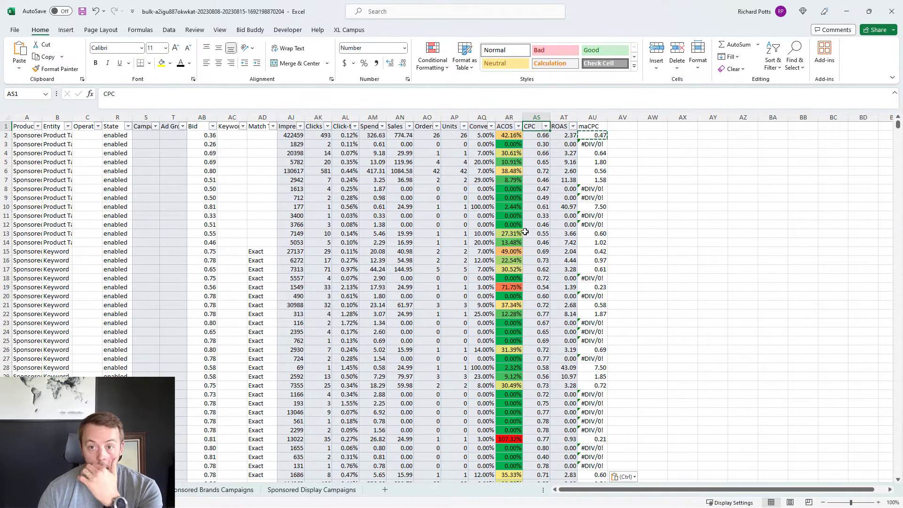
# Step: Filter the Sales column to values of 150 or more and select the column to check its total
pyautogui.click(409, 126)
pyautogui.write('150')
pyautogui.press('Return')
pyautogui.click(400, 118)
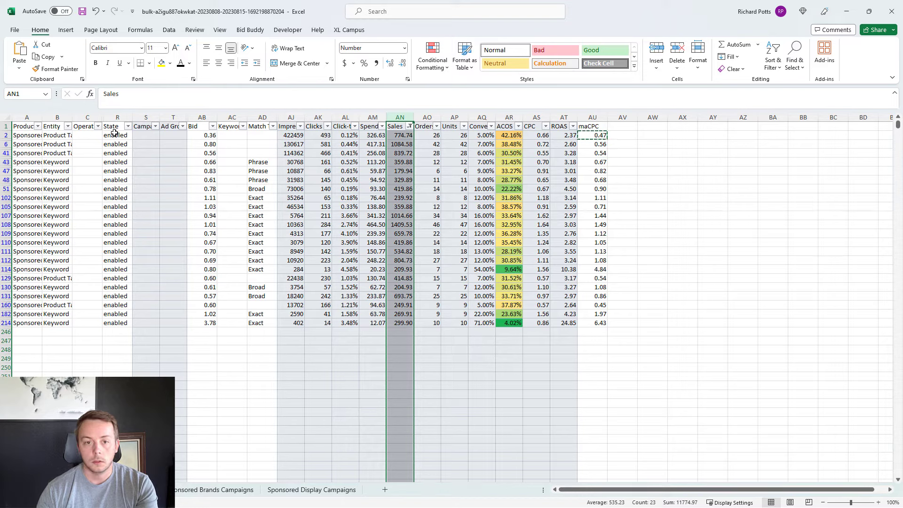
# Step: Fill the State cells of the filtered rows with the lightest gold and clear the Sales filter
pyautogui.moveTo(114, 135)
pyautogui.mouseDown()
pyautogui.moveTo(115, 313)
pyautogui.moveTo(115, 135)
pyautogui.mouseUp()
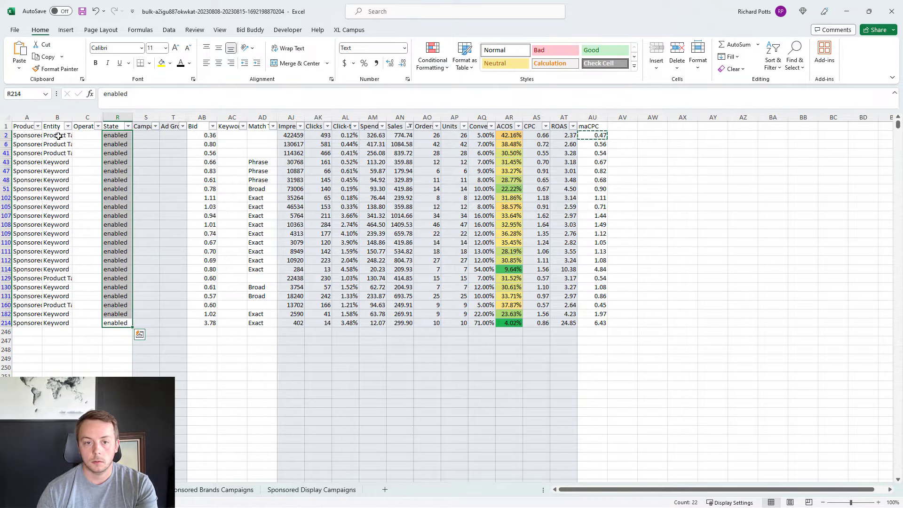
pyautogui.click(171, 67)
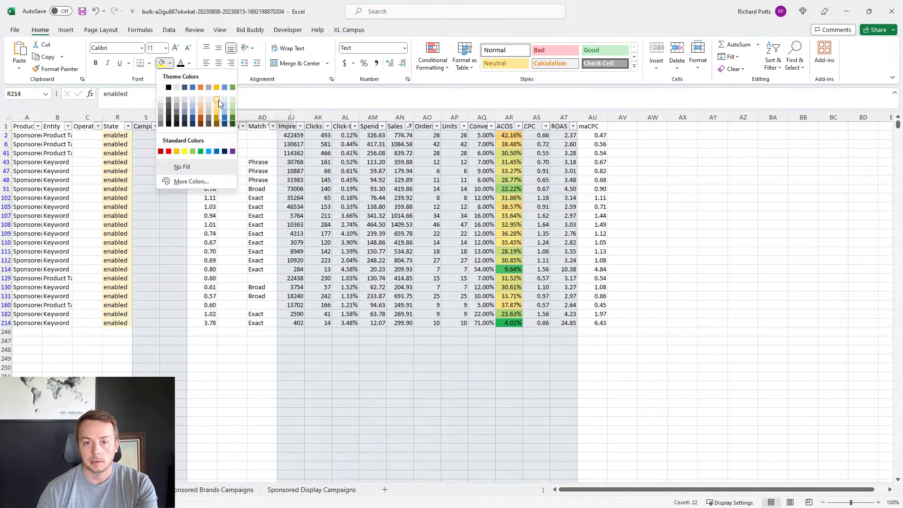
pyautogui.click(218, 99)
pyautogui.click(410, 126)
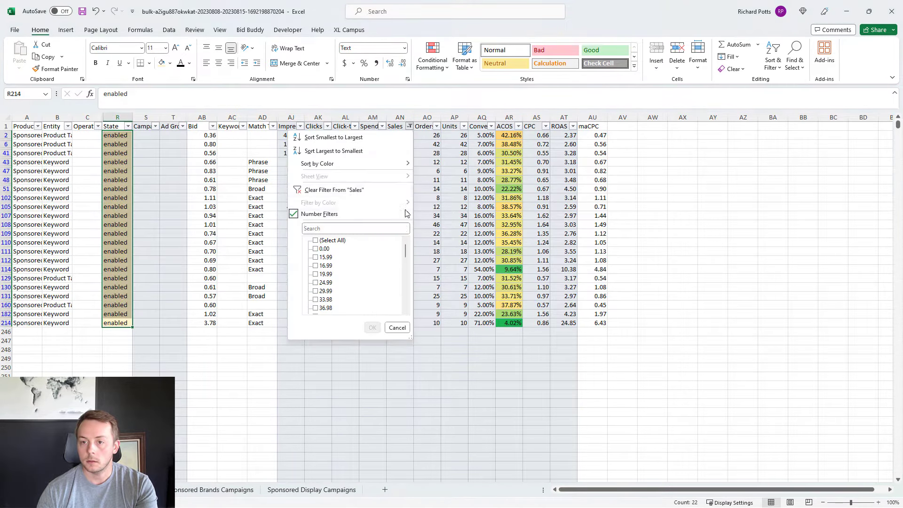
pyautogui.click(350, 193)
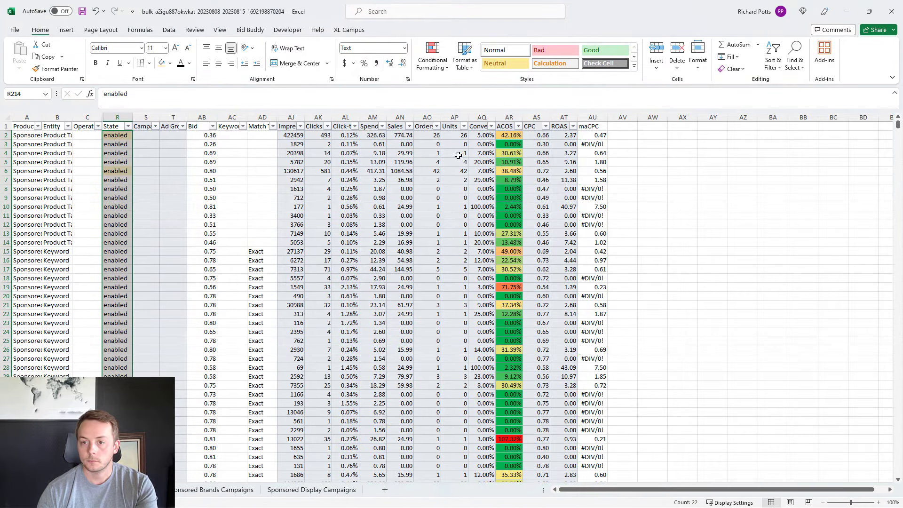
# Step: Check the Spend column's total and filter the column to values greater than or equal to 50
pyautogui.click(372, 118)
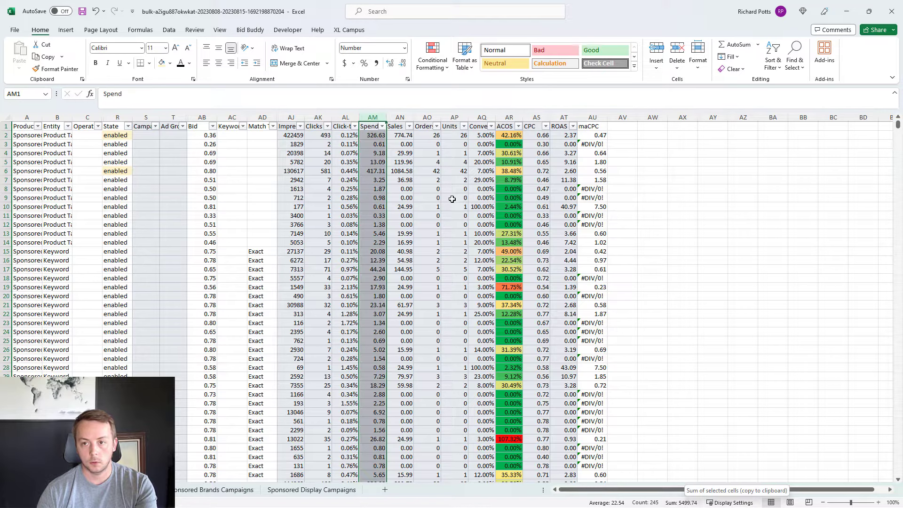
pyautogui.click(383, 126)
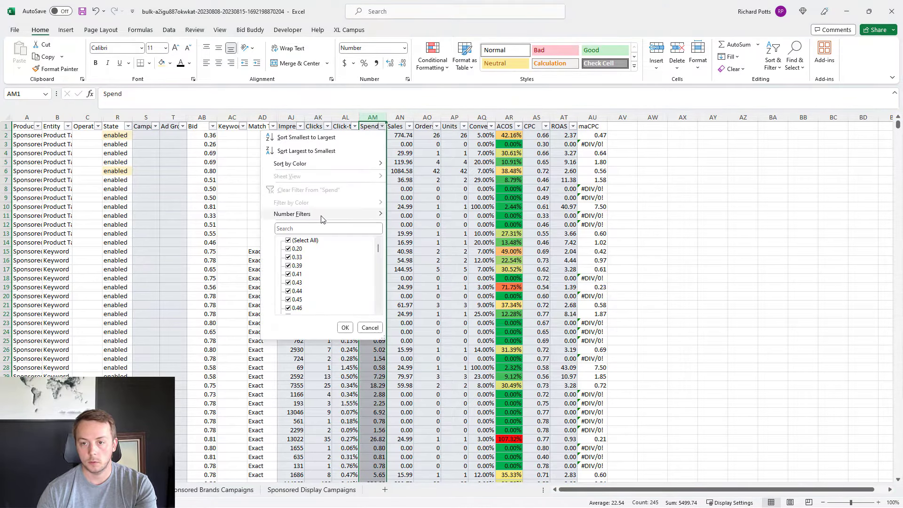
pyautogui.moveTo(330, 214)
pyautogui.click(456, 258)
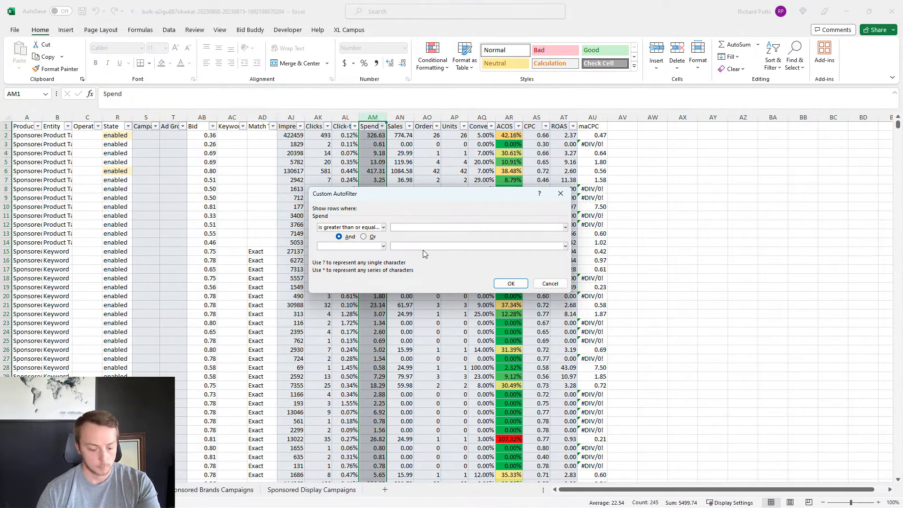
pyautogui.write('50')
pyautogui.click(511, 284)
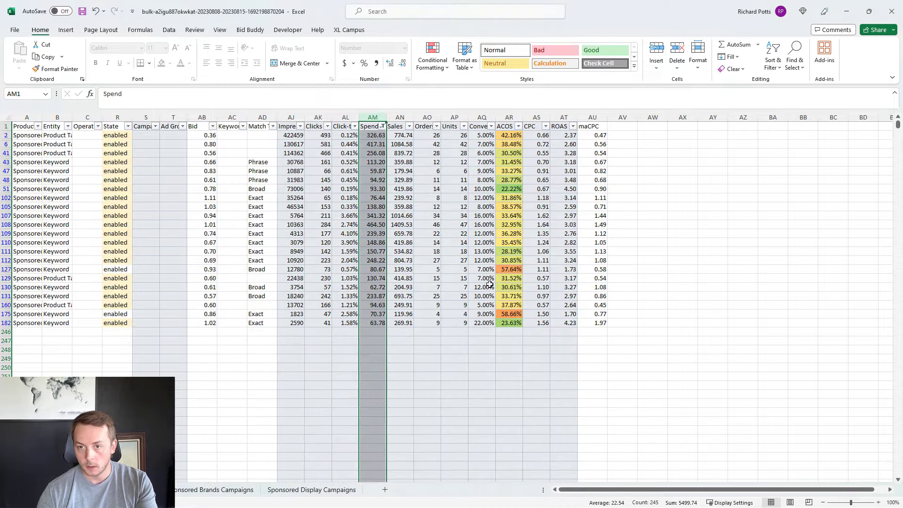
# Step: Apply the same light gold fill to the visible State cells from R111 to R182 and clear the Spend filter
pyautogui.moveTo(118, 251); pyautogui.dragTo(120, 323)
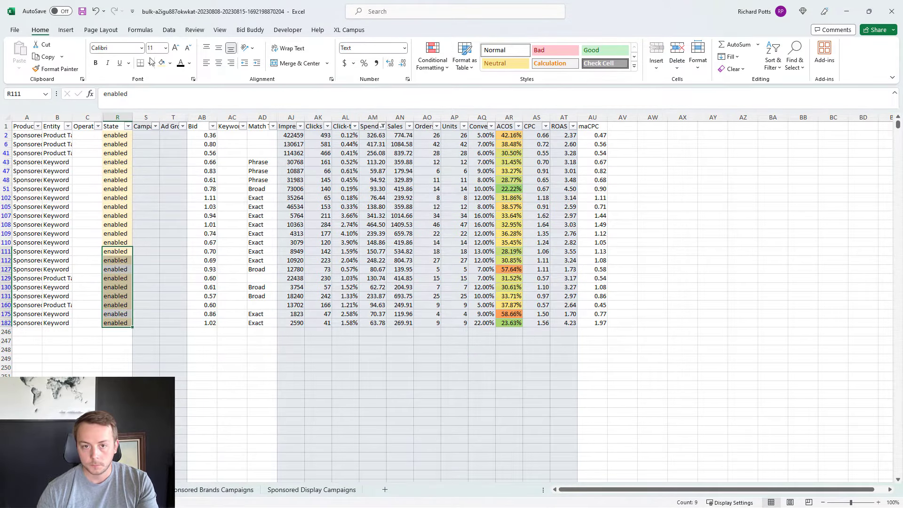
pyautogui.click(383, 126)
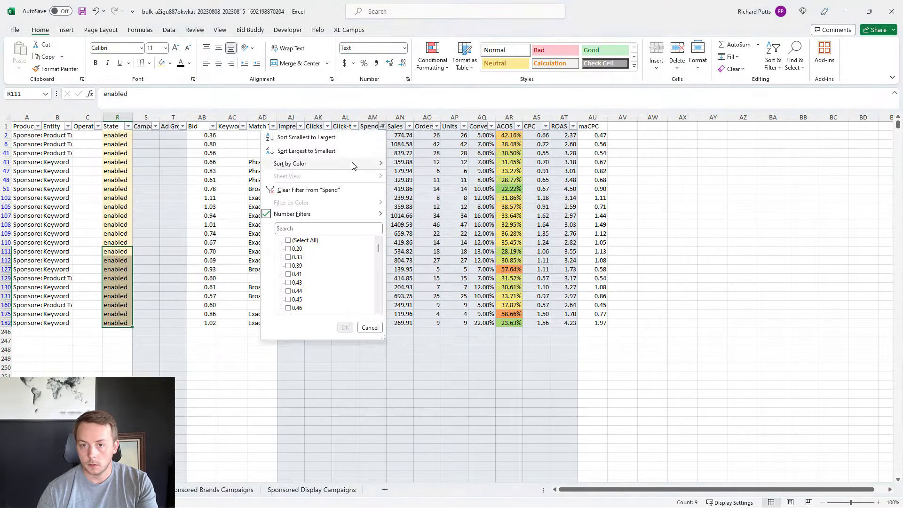
pyautogui.click(282, 190)
# Step: Filter the State column by its light gold cell colour to show only the highlighted rows
pyautogui.click(128, 127)
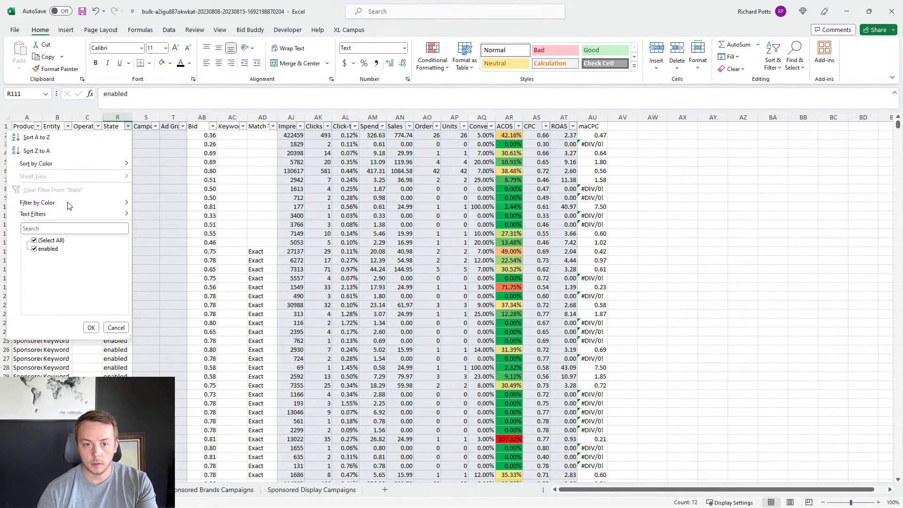
pyautogui.moveTo(57, 208)
pyautogui.click(147, 214)
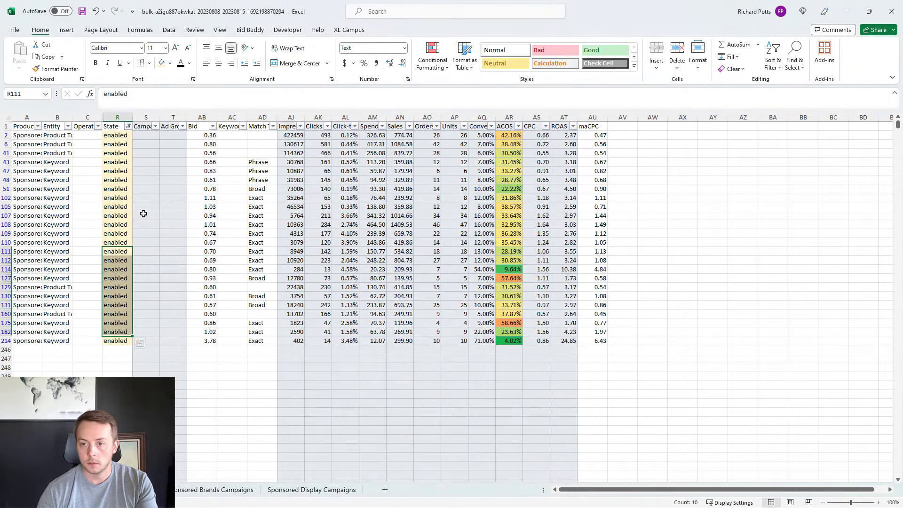
pyautogui.click(430, 207)
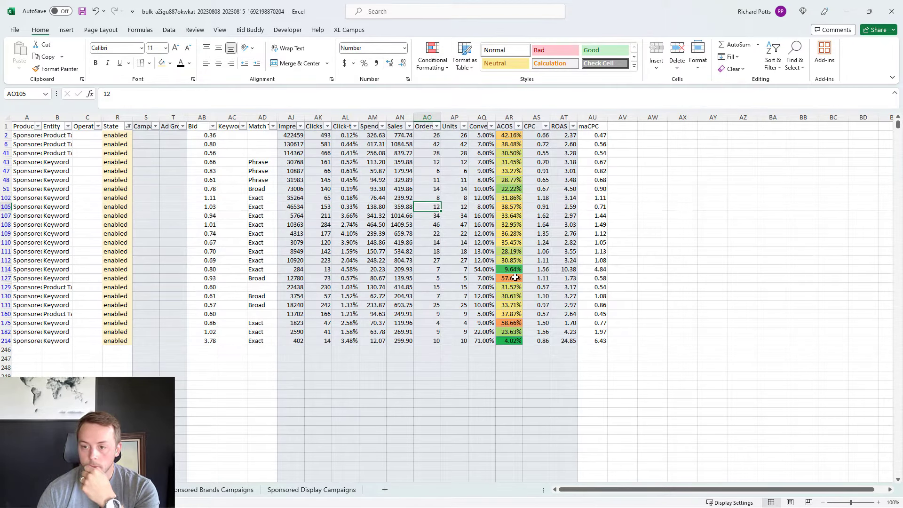
# Step: Select the visible Bid values from row 214 up to row 2 and apply the Bid Buddy 35% preset
pyautogui.moveTo(207, 341); pyautogui.dragTo(213, 135)
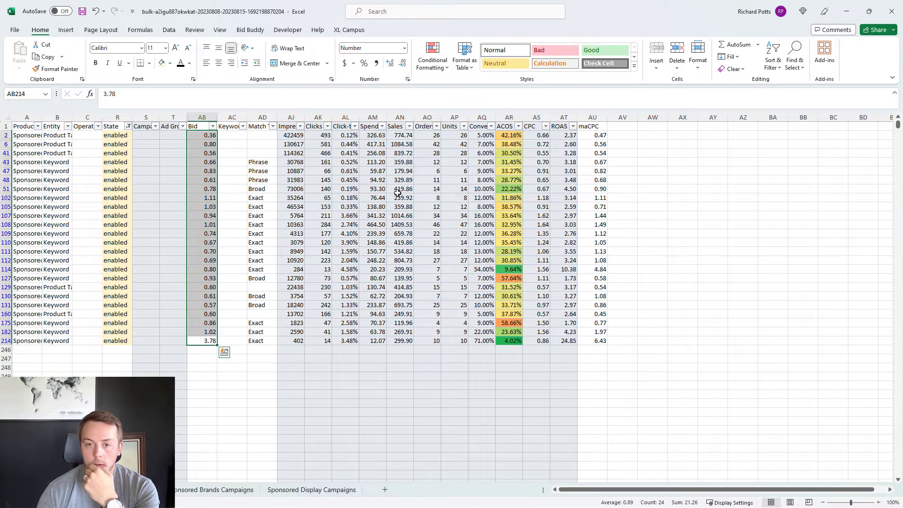
pyautogui.click(257, 32)
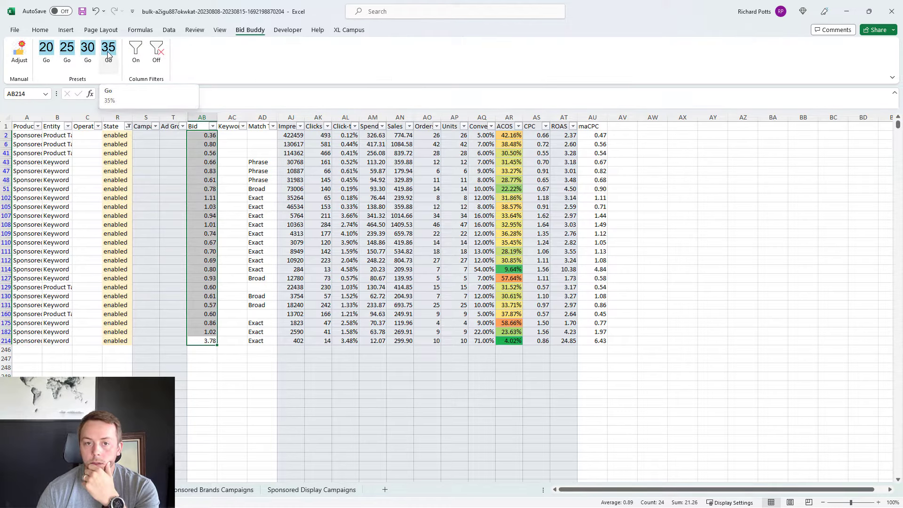
pyautogui.click(108, 52)
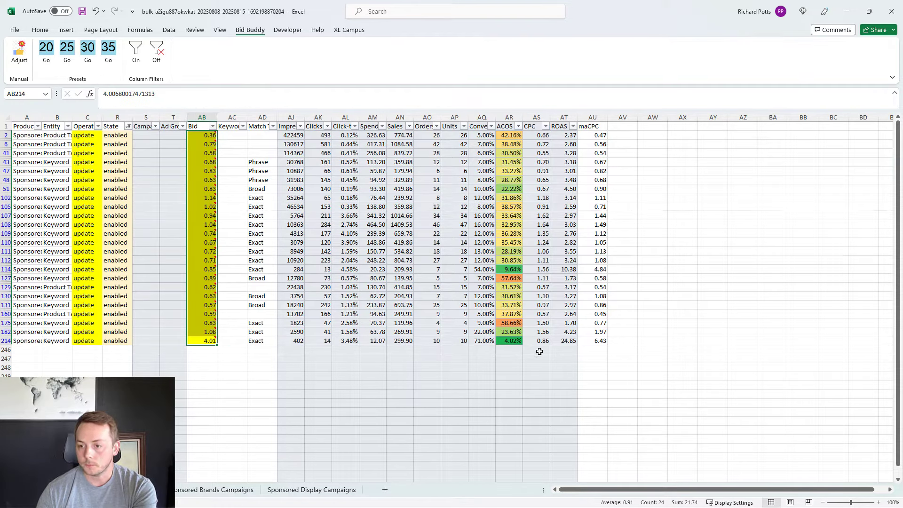
# Step: Clear the State colour filter and filter the Operation column to show only blank cells
pyautogui.click(128, 127)
pyautogui.click(57, 189)
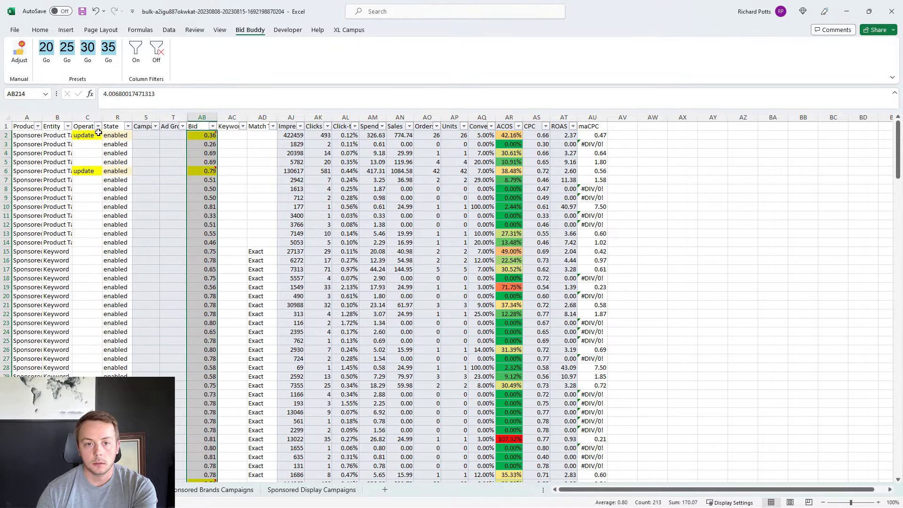
pyautogui.click(98, 126)
pyautogui.click(29, 249)
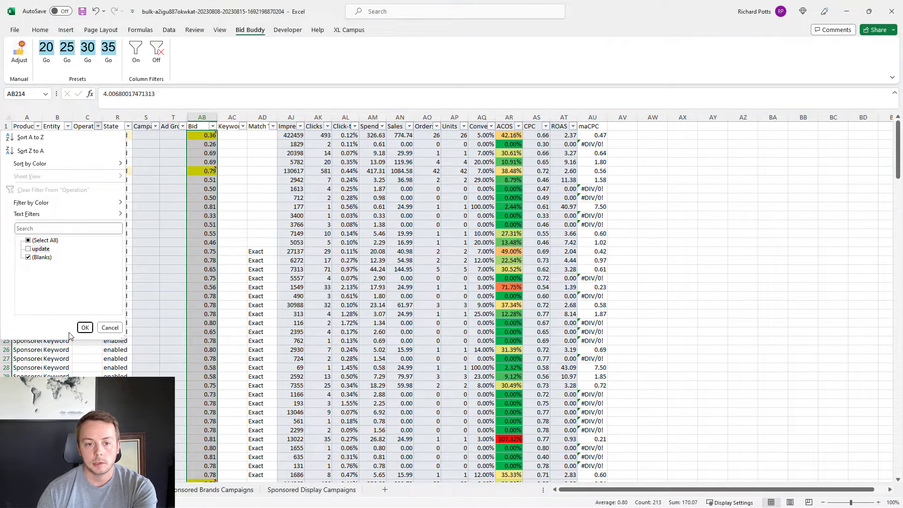
pyautogui.click(84, 328)
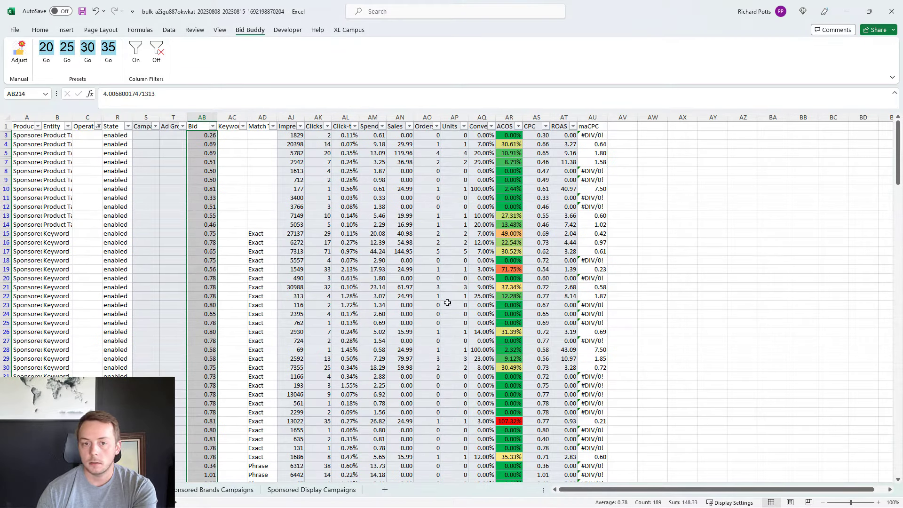
# Step: Filter the ACOS column to values greater than or equal to 1, review the rows, and clear that filter
pyautogui.click(519, 126)
pyautogui.moveTo(440, 214)
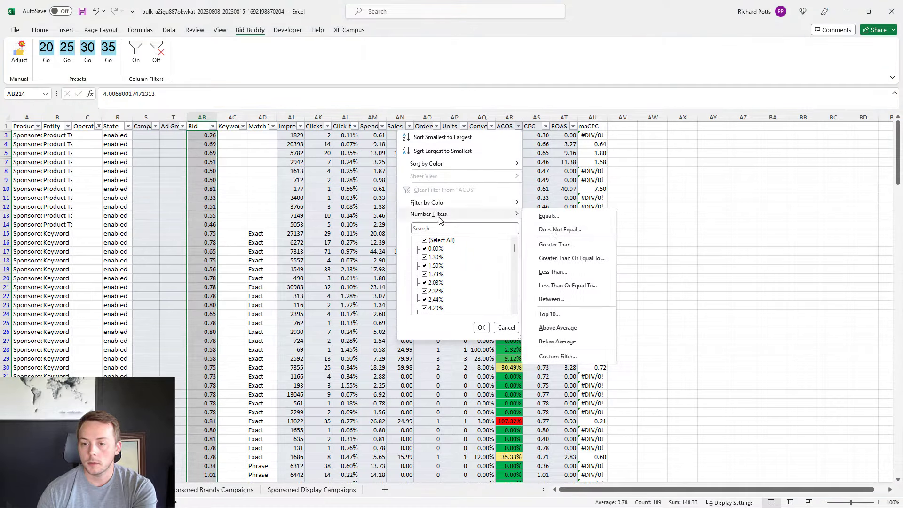
pyautogui.click(553, 258)
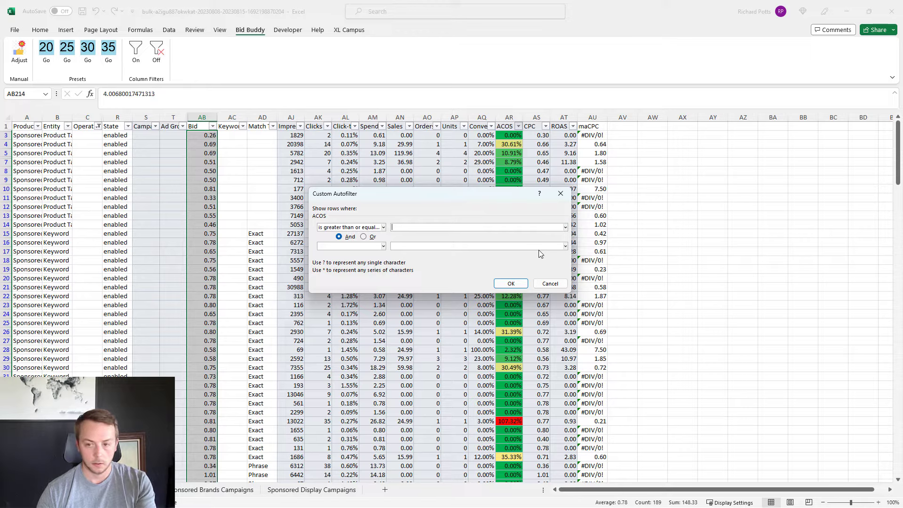
pyautogui.write('1')
pyautogui.click(511, 283)
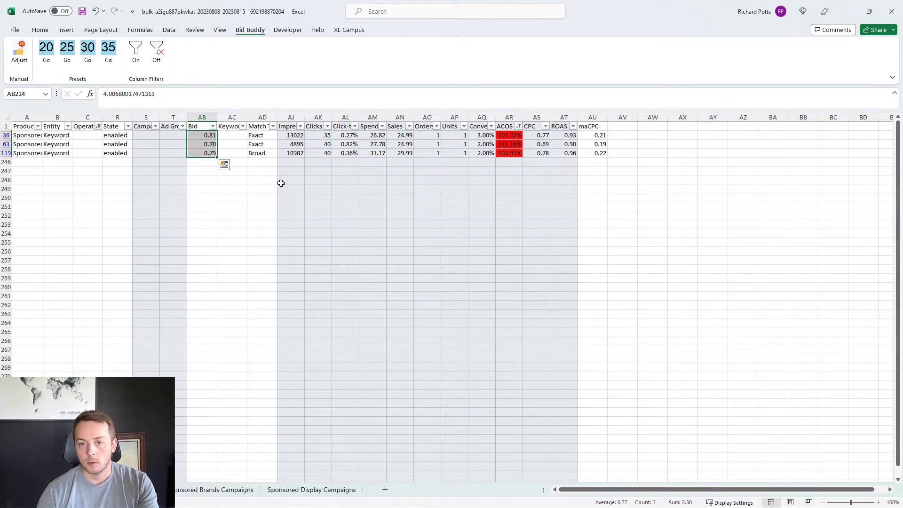
pyautogui.click(518, 127)
pyautogui.click(437, 190)
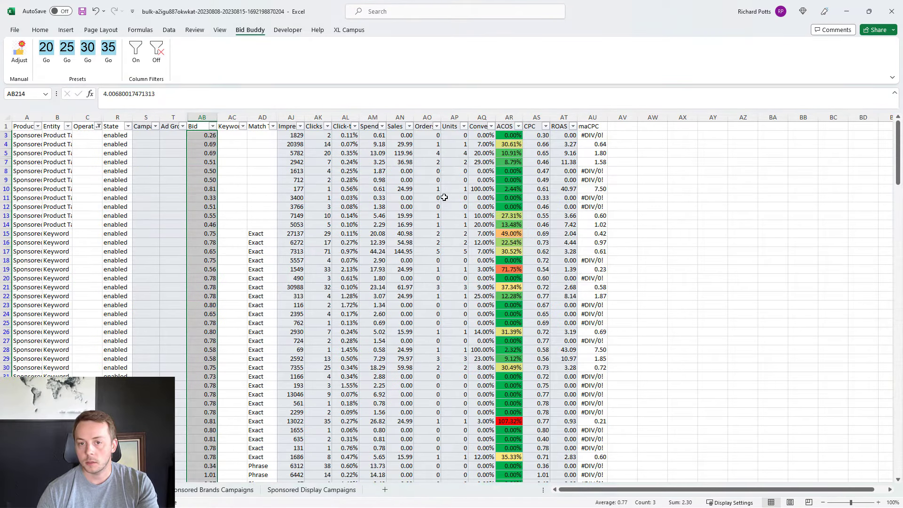
# Step: Select the visible Bid values from row 3 to the last row, check them for gaps, and return to the header row
pyautogui.click(208, 135)
pyautogui.hotkey('ctrl', 'shift', 'Down')
pyautogui.hotkey('ctrl', 'shift', 'Down')
pyautogui.hotkey('ctrl', 'shift', 'Down')
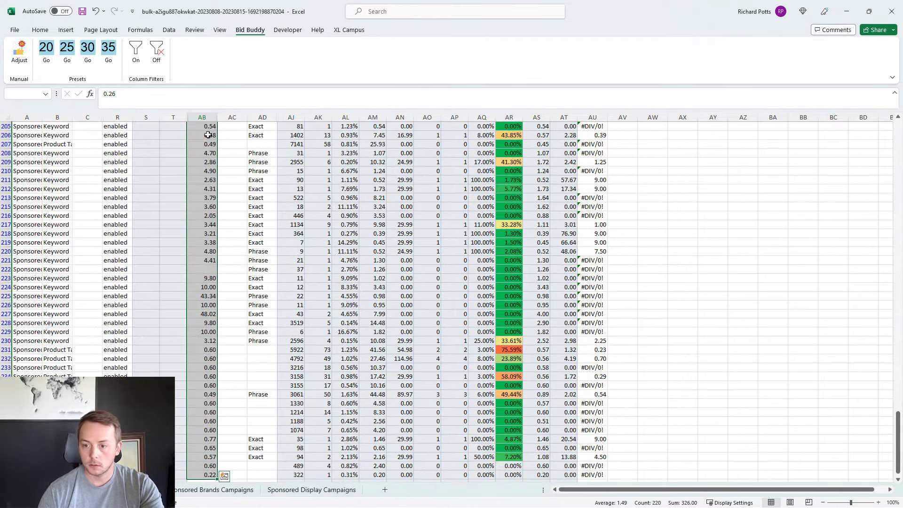
pyautogui.click(236, 217)
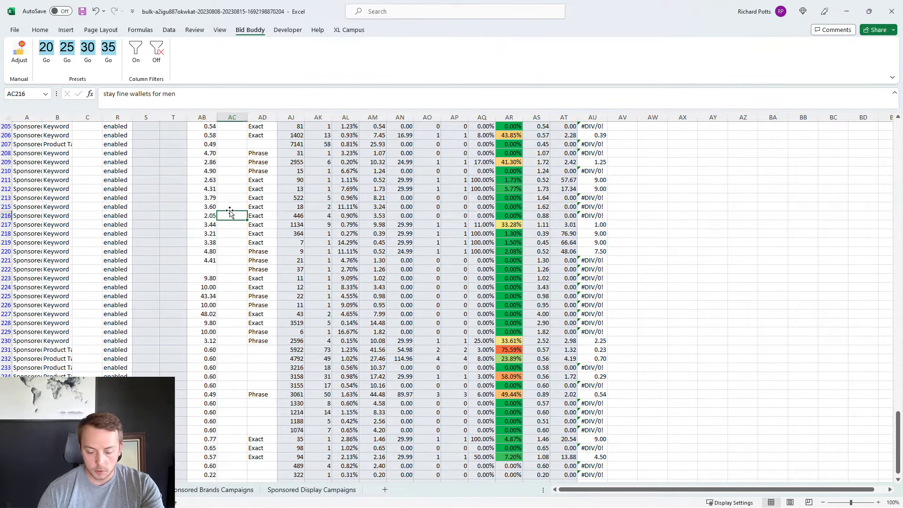
pyautogui.hotkey('ctrl', 'Up')
# Step: Filter the Bid column to show only blank cells
pyautogui.click(212, 126)
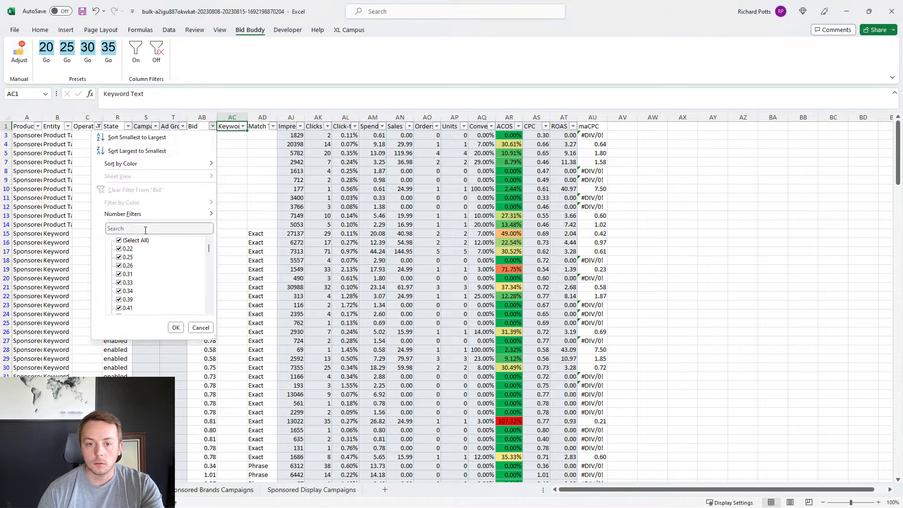
pyautogui.scroll(-5, 160, 264)
pyautogui.scroll(-10, 167, 262)
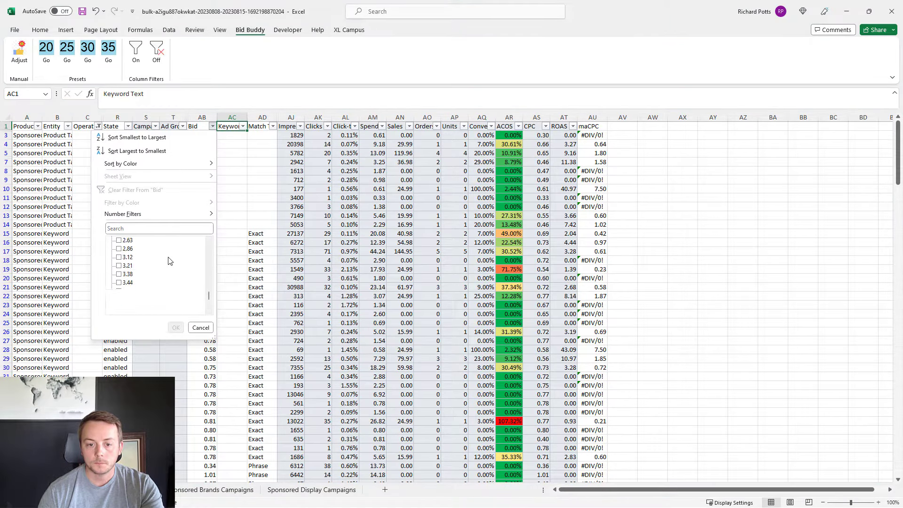
pyautogui.click(120, 309)
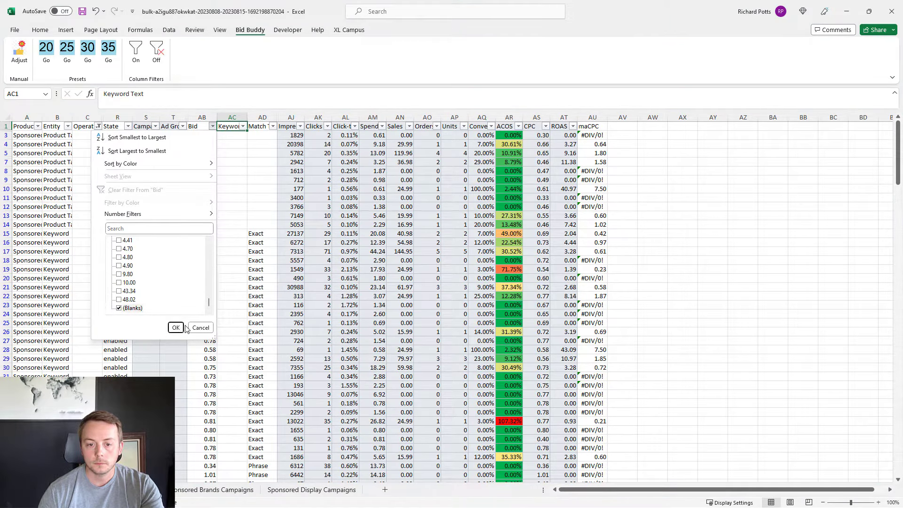
pyautogui.click(175, 329)
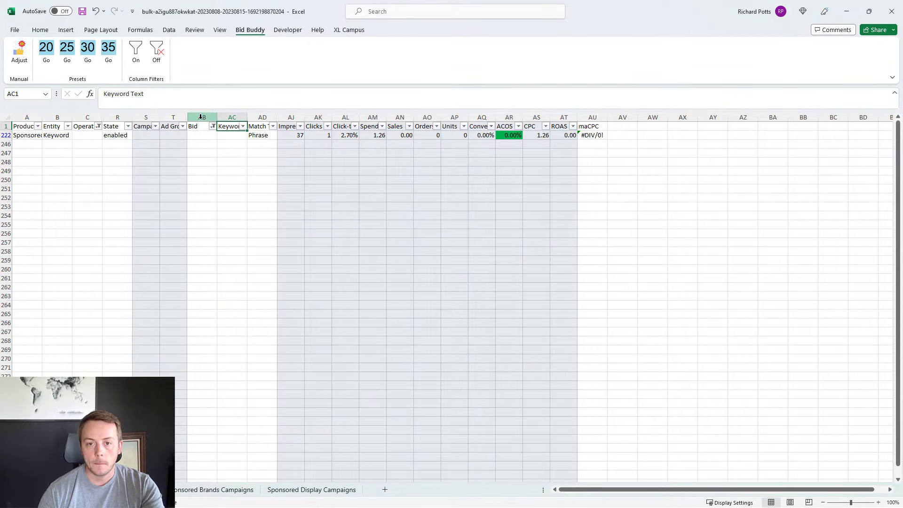
# Step: Unhide the columns between T and the Bid column AB
pyautogui.moveTo(199, 117); pyautogui.dragTo(181, 118)
pyautogui.rightClick(190, 169)
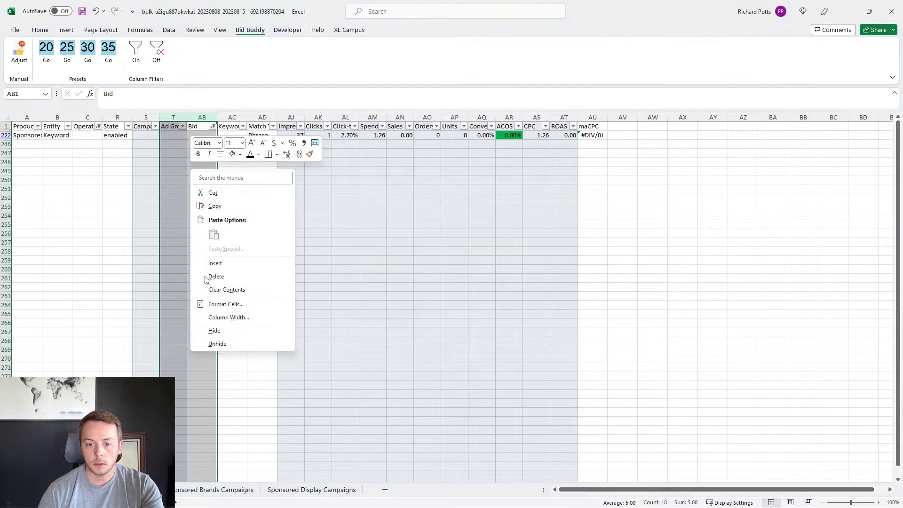
pyautogui.click(217, 344)
pyautogui.click(389, 208)
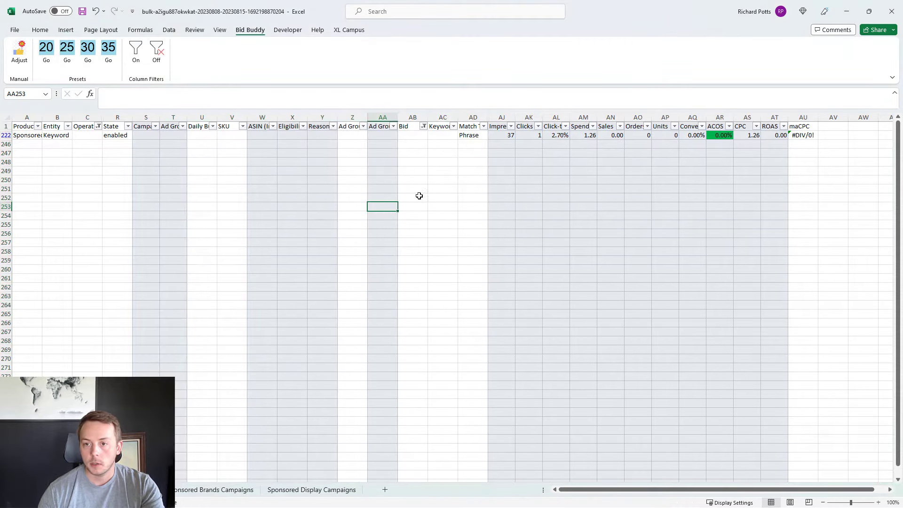
# Step: Fill the blank bid in AB222 with the formula =AA222 and clear the Bid filter
pyautogui.click(414, 136)
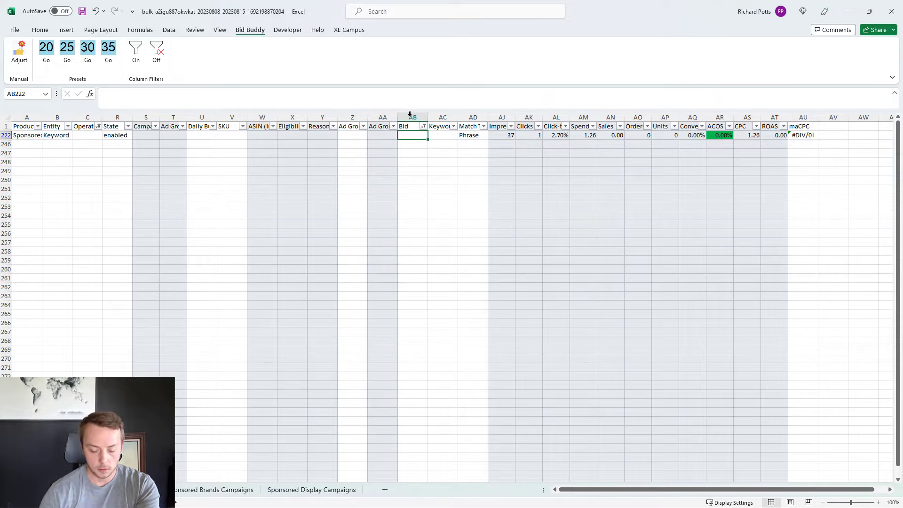
pyautogui.write('=')
pyautogui.click(383, 135)
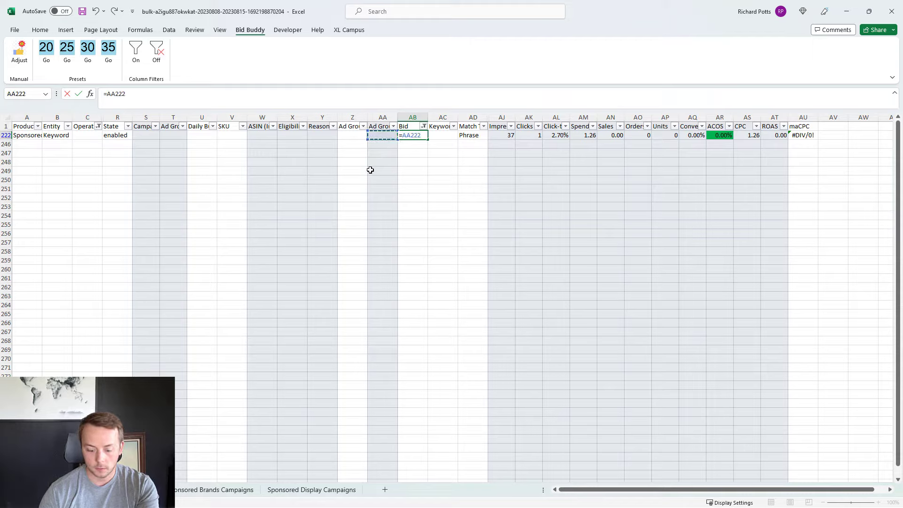
pyautogui.press('Return')
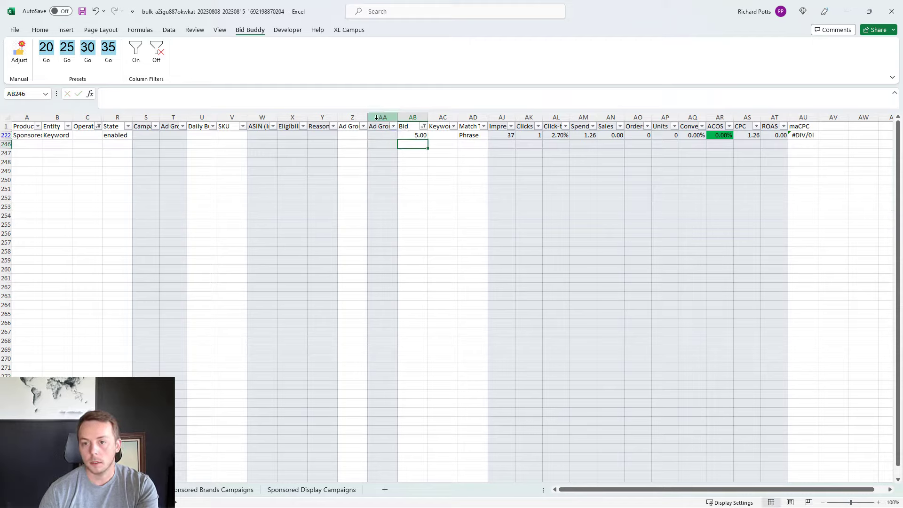
pyautogui.click(415, 135)
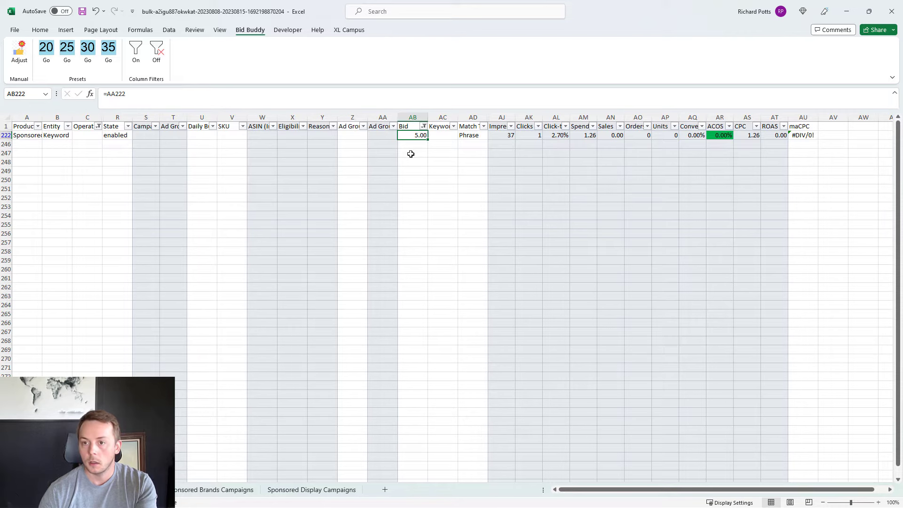
pyautogui.click(411, 154)
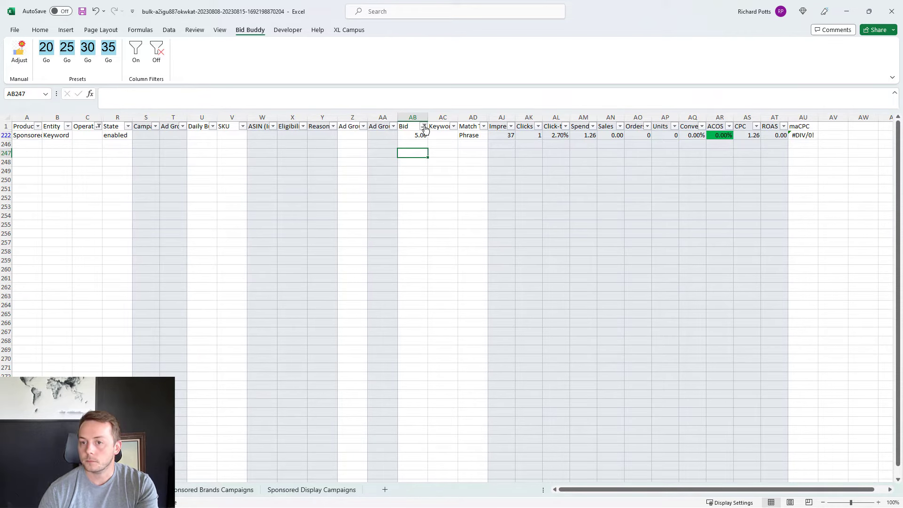
pyautogui.click(424, 127)
pyautogui.click(371, 189)
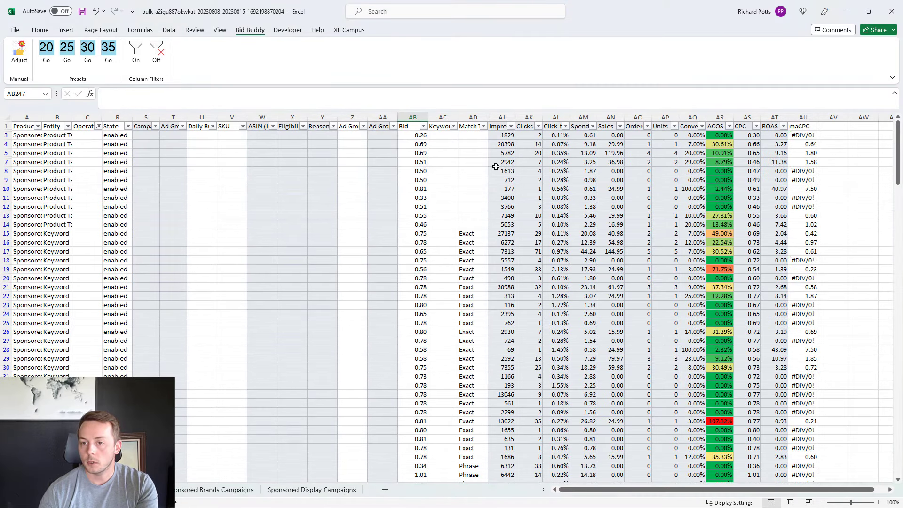
# Step: Filter the Bid column to values greater than or equal to 6
pyautogui.click(424, 127)
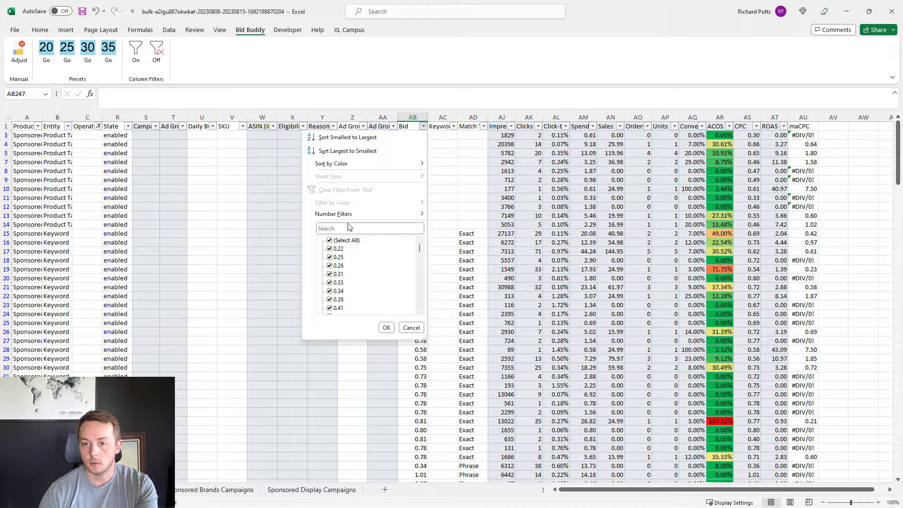
pyautogui.moveTo(351, 214)
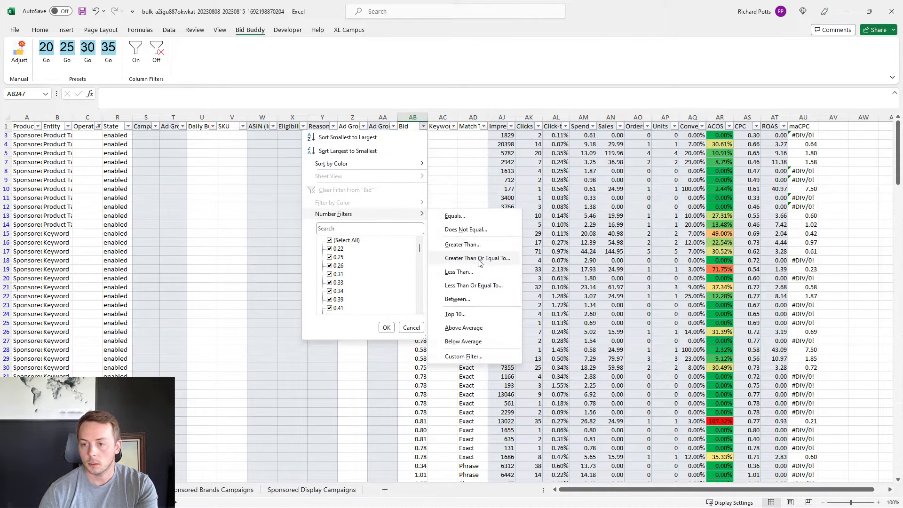
pyautogui.click(479, 258)
pyautogui.write('5')
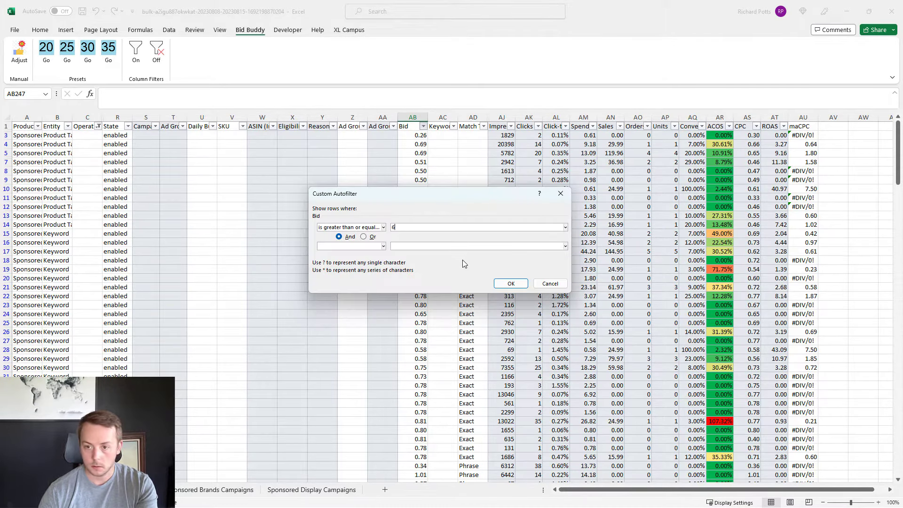
pyautogui.click(510, 283)
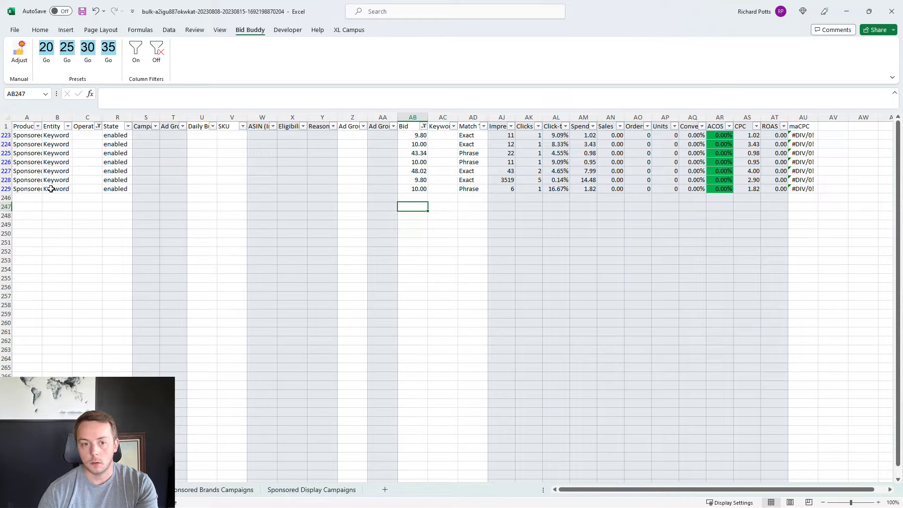
# Step: Delete the filtered high-bid rows 223 to 229 entirely and clear the Bid filter
pyautogui.moveTo(2, 188); pyautogui.dragTo(5, 136)
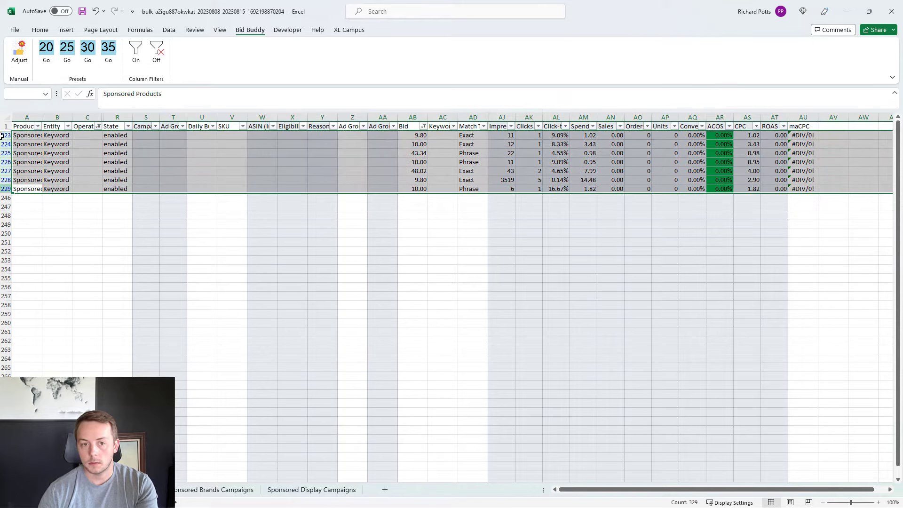
pyautogui.rightClick(272, 143)
pyautogui.click(301, 266)
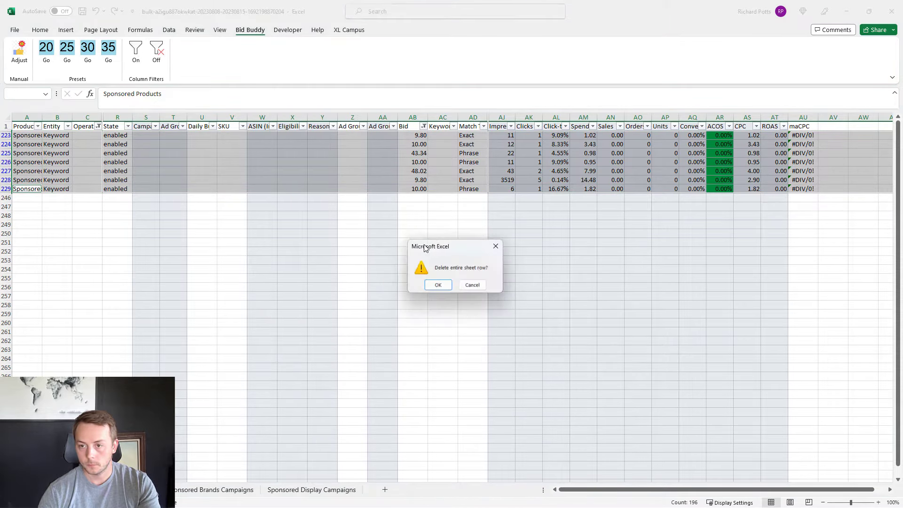
pyautogui.click(436, 284)
pyautogui.click(424, 127)
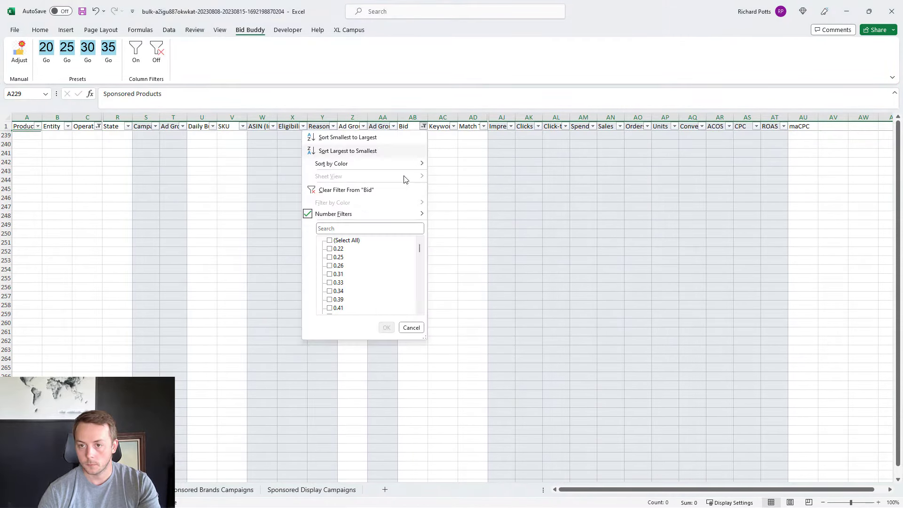
pyautogui.click(356, 188)
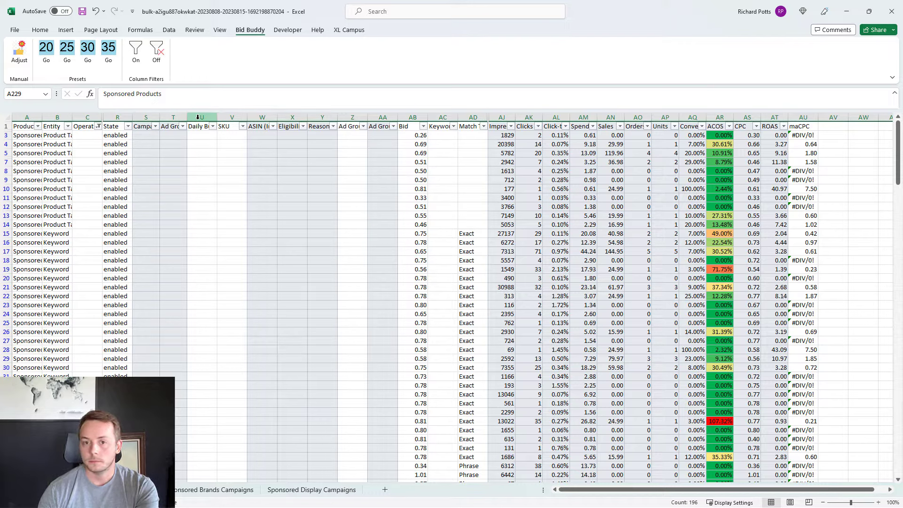
# Step: Hide columns U to AA, from Daily Budget up to the column before Bid
pyautogui.moveTo(197, 117); pyautogui.dragTo(378, 163)
pyautogui.rightClick(378, 162)
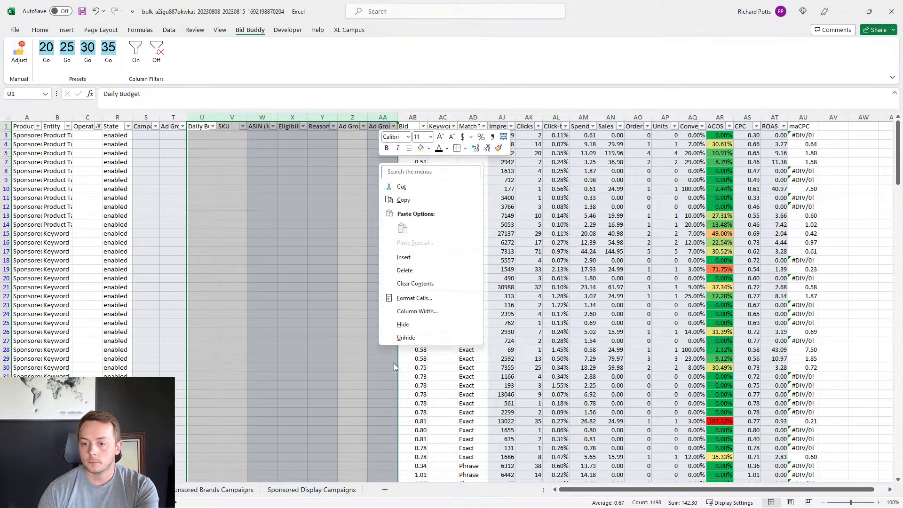
pyautogui.click(404, 325)
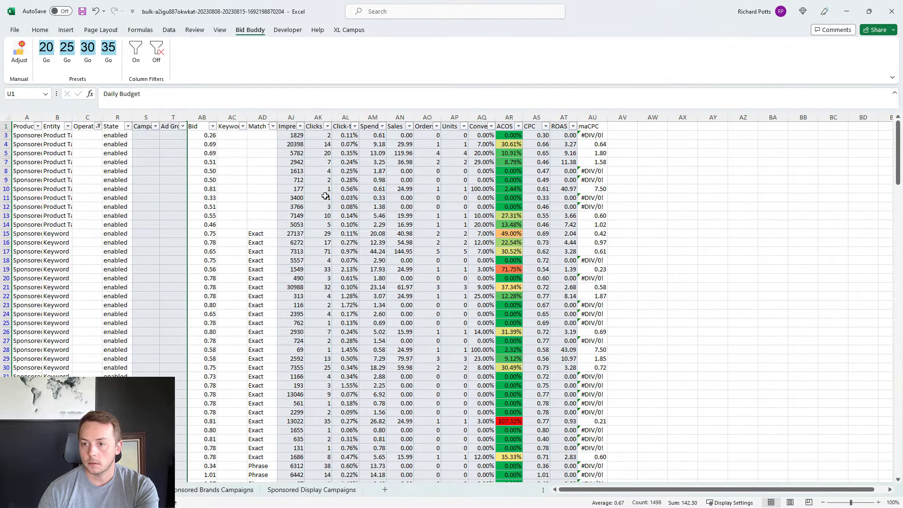
# Step: Select the visible Bid values from row 3 to the last row and apply the Bid Buddy 30% preset
pyautogui.click(205, 136)
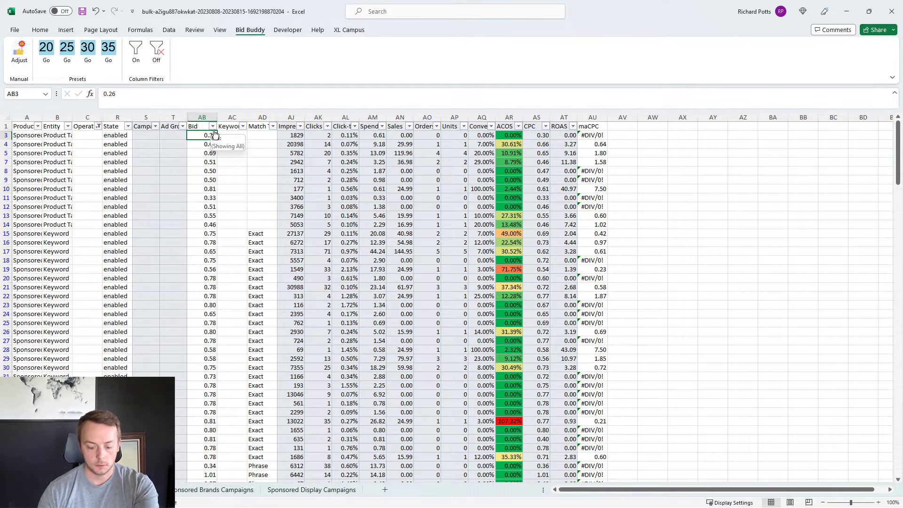
pyautogui.hotkey('ctrl', 'shift', 'Down')
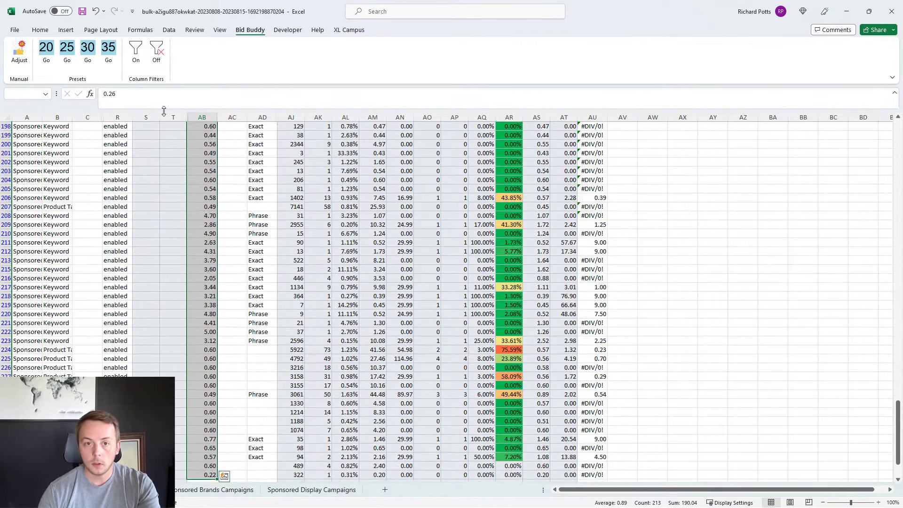
pyautogui.click(87, 52)
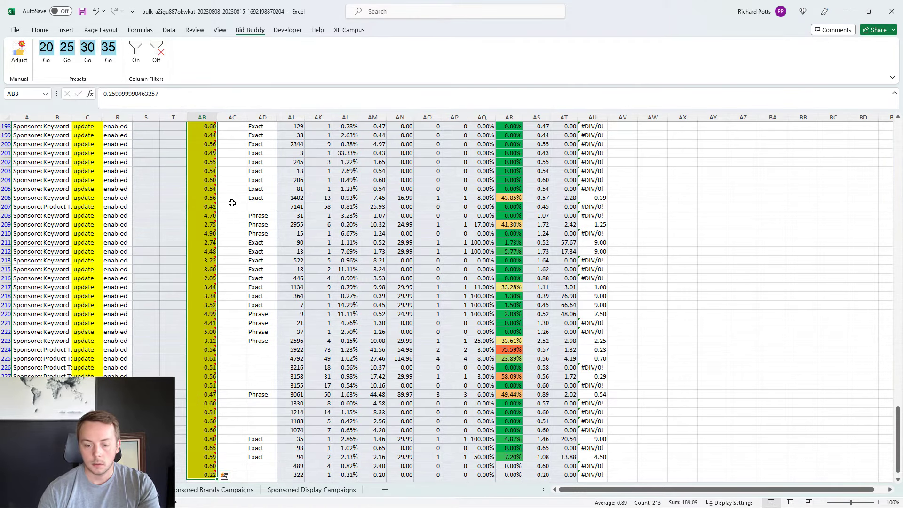
pyautogui.hotkey('ctrl', 'Up')
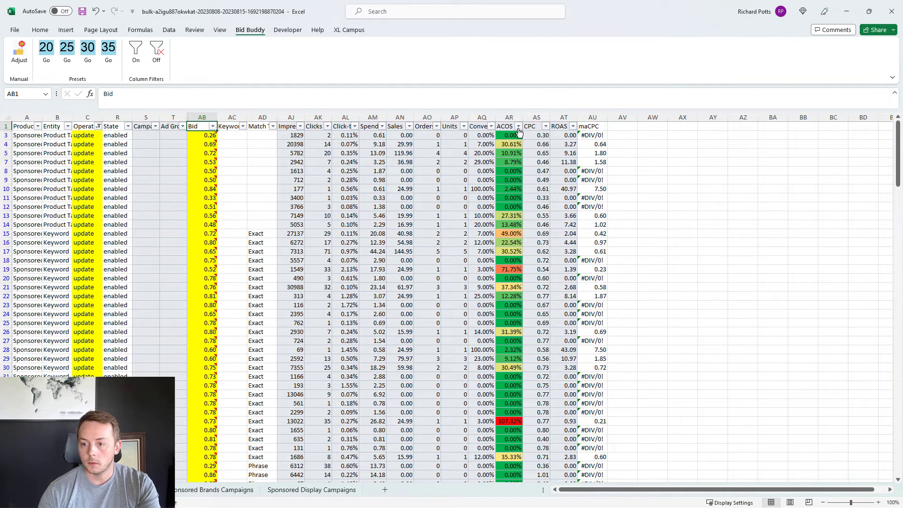
# Step: Set the Bid of the exact-match keyword in row 36 to 0.6
pyautogui.scroll(-3, 476, 393)
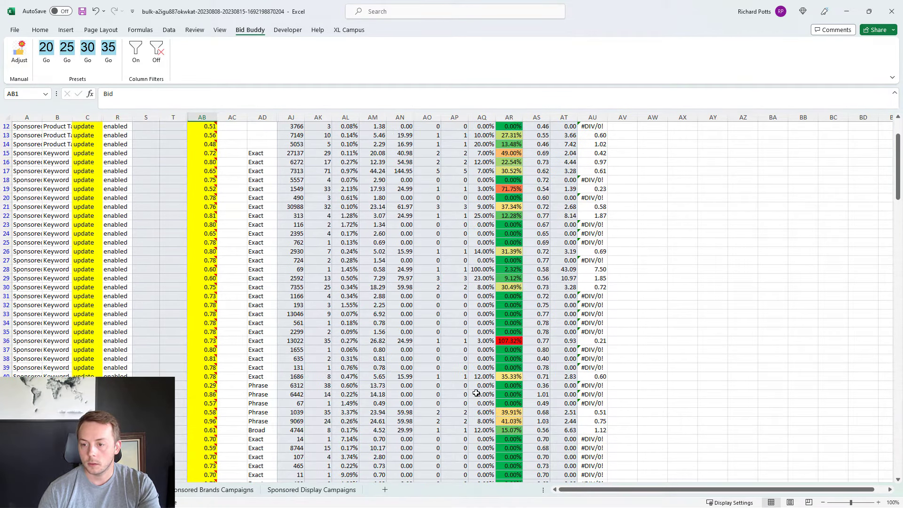
pyautogui.moveTo(501, 339); pyautogui.dragTo(215, 341)
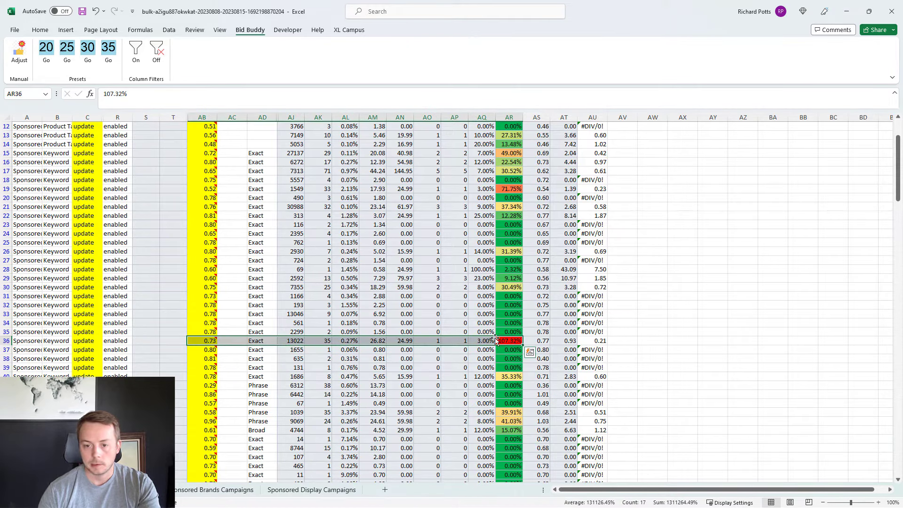
pyautogui.click(205, 341)
pyautogui.write('.6')
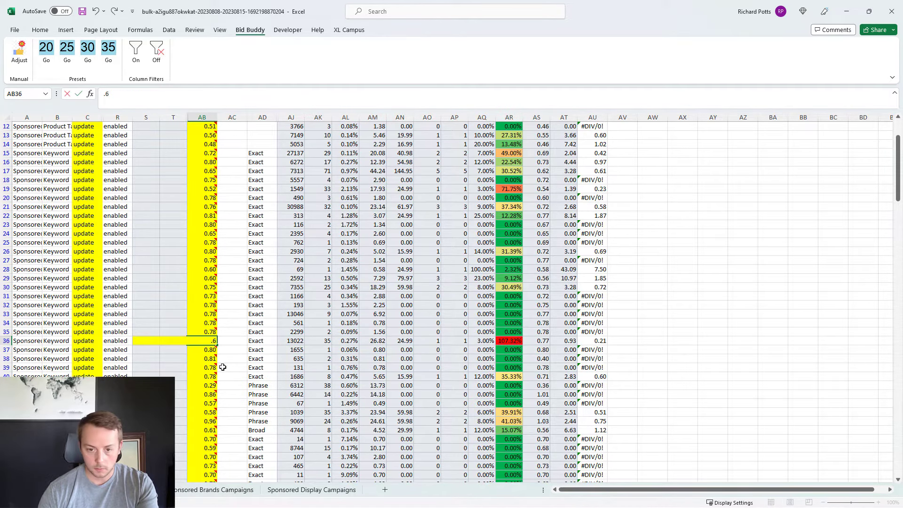
pyautogui.click(267, 350)
# Step: Set the Bid of the exact-match keyword with high ACOS in row 63 to 0.5
pyautogui.scroll(-10, 407, 343)
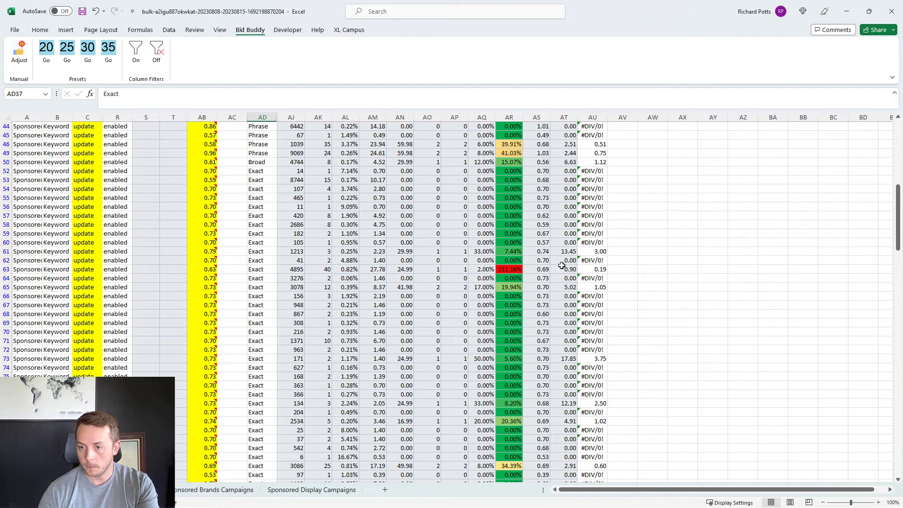
pyautogui.moveTo(515, 269); pyautogui.dragTo(546, 265)
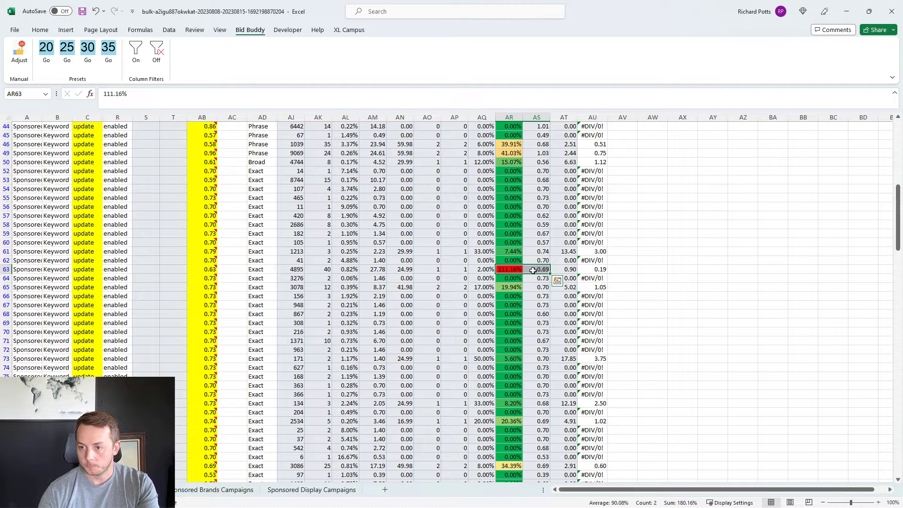
pyautogui.moveTo(533, 271); pyautogui.dragTo(204, 271)
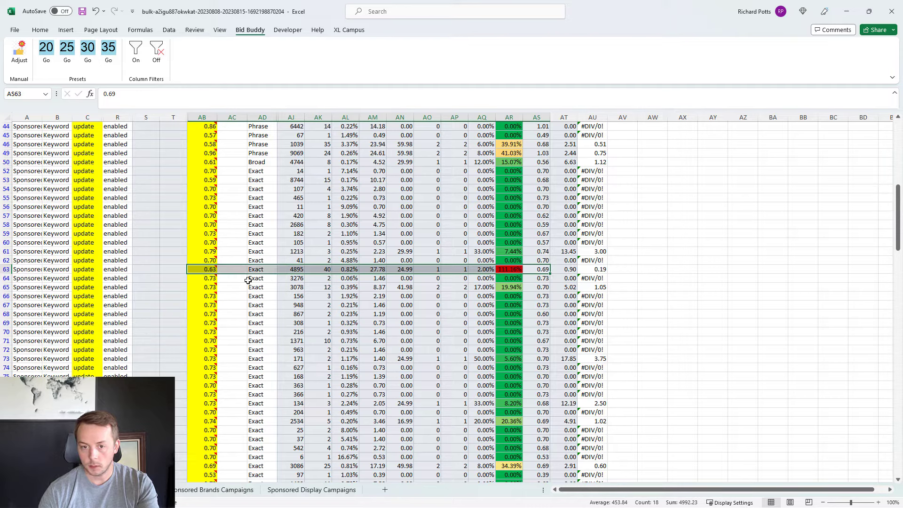
pyautogui.click(202, 269)
pyautogui.write('.5')
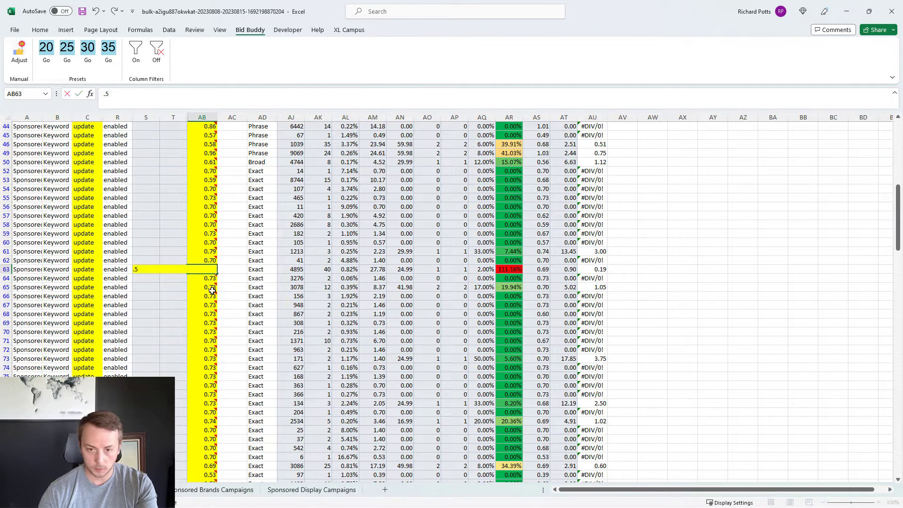
pyautogui.press('Return')
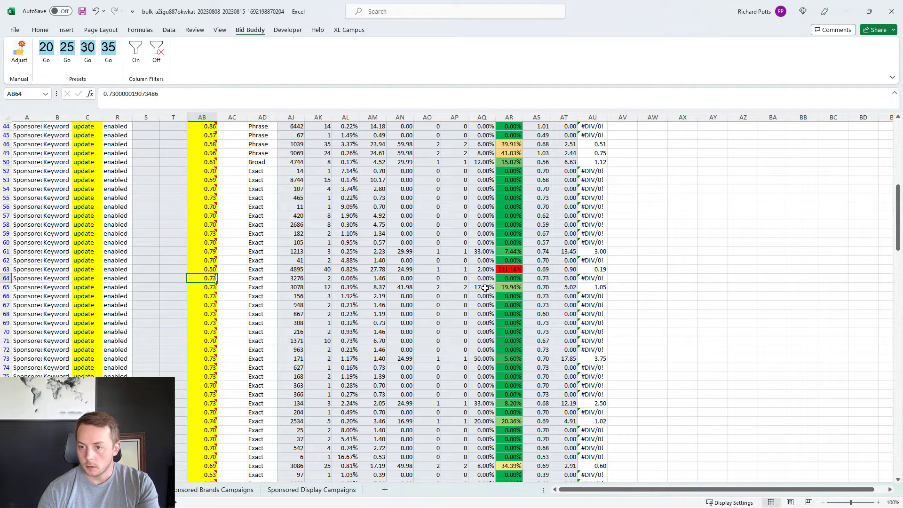
# Step: Set the Bid of the broad-match keyword with high ACOS in row 119 to 0.6
pyautogui.scroll(-13, 490, 289)
pyautogui.scroll(-3, 489, 290)
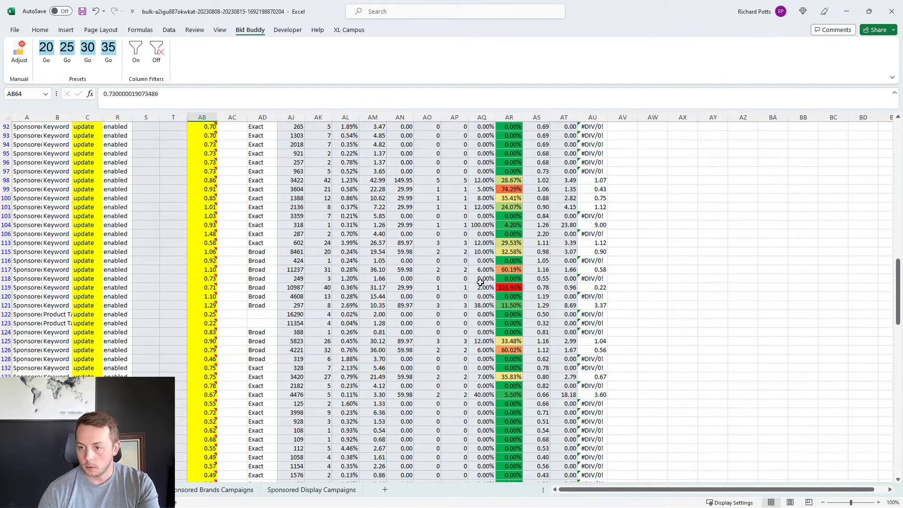
pyautogui.click(503, 287)
pyautogui.moveTo(503, 287); pyautogui.dragTo(204, 287)
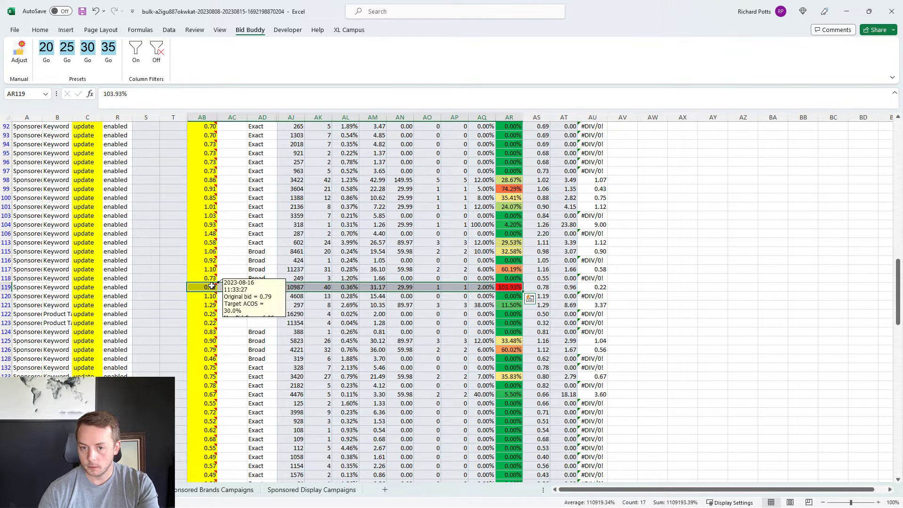
pyautogui.click(211, 286)
pyautogui.write('.6')
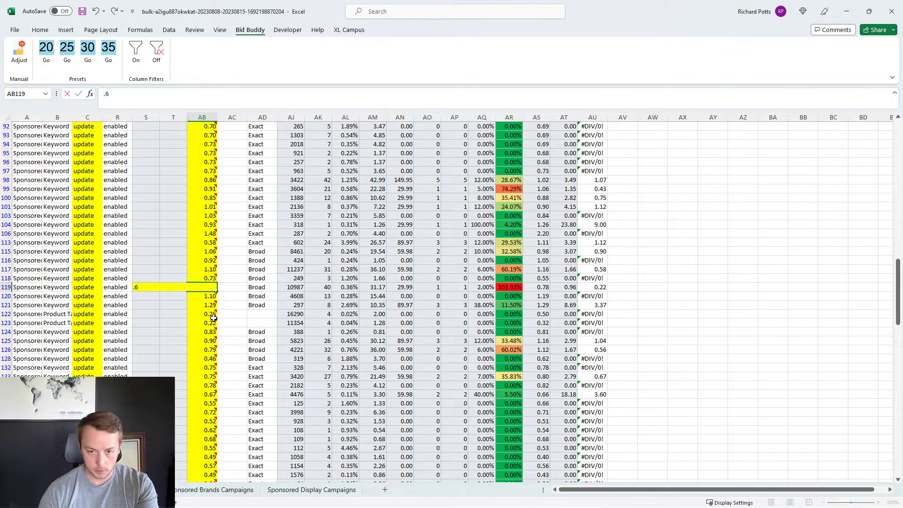
pyautogui.press('Return')
# Step: Examine the remaining high-ACOS targets down to the last row, comparing bid, clicks, spend and sales in rows 187 and 224
pyautogui.scroll(-8, 504, 280)
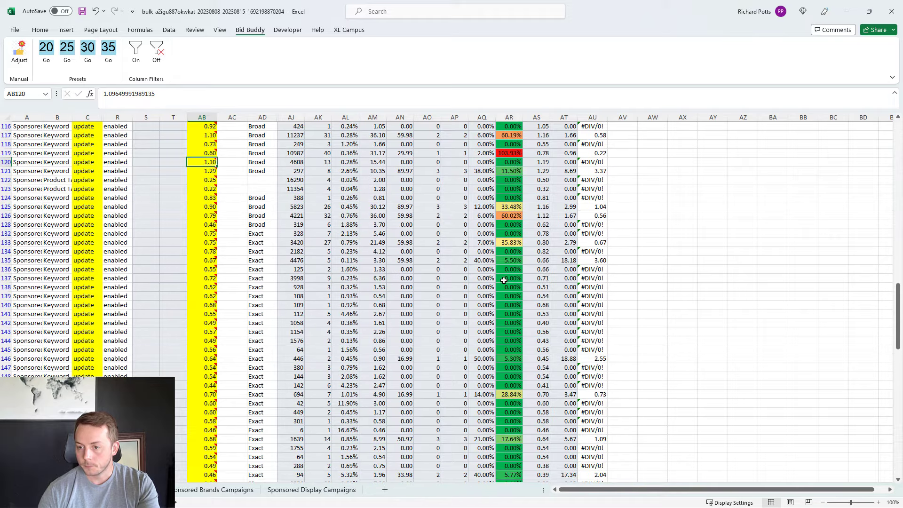
pyautogui.scroll(-15, 504, 281)
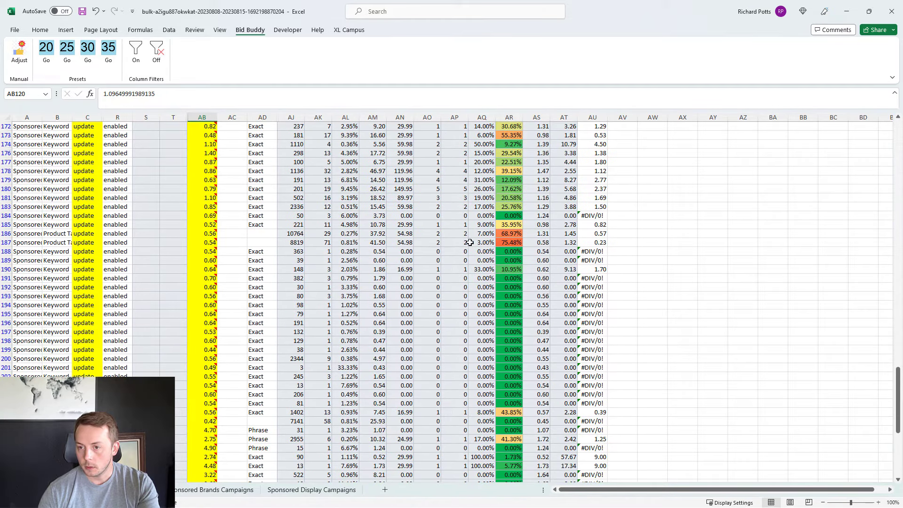
pyautogui.moveTo(512, 243); pyautogui.dragTo(201, 241)
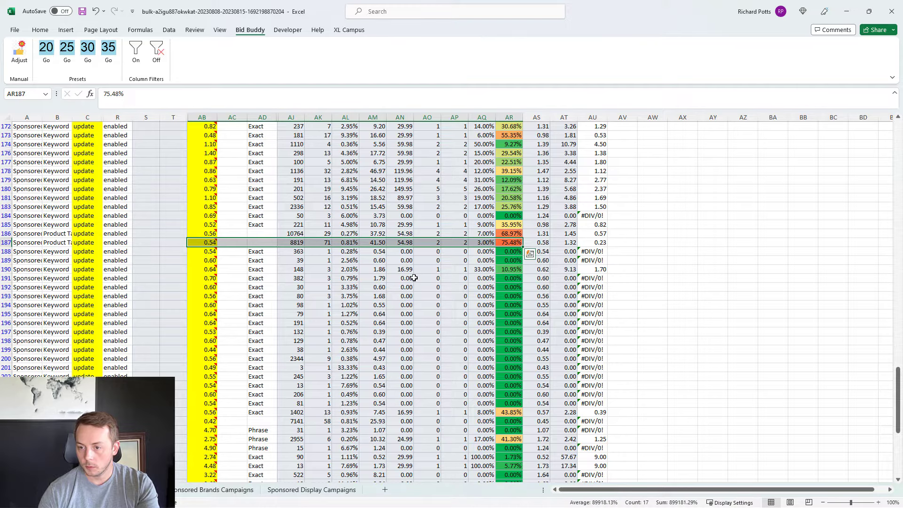
pyautogui.scroll(-10, 414, 278)
pyautogui.moveTo(500, 297); pyautogui.dragTo(201, 296)
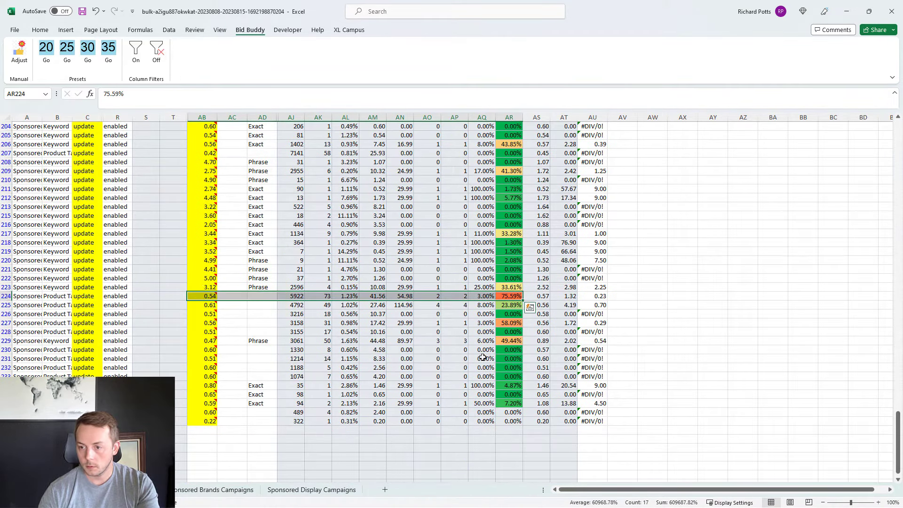
pyautogui.scroll(20, 457, 367)
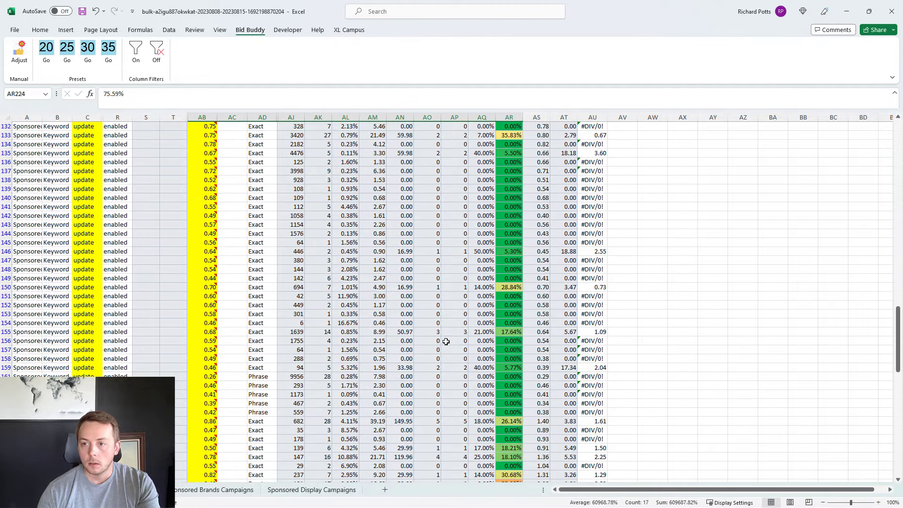
pyautogui.scroll(11, 446, 342)
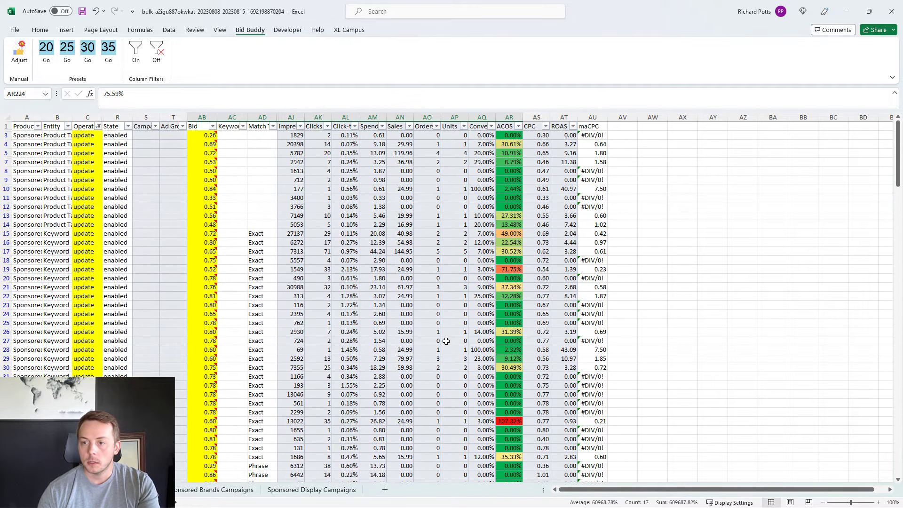
# Step: Clear the filter from the Operation column and review the bids across the full list
pyautogui.click(444, 286)
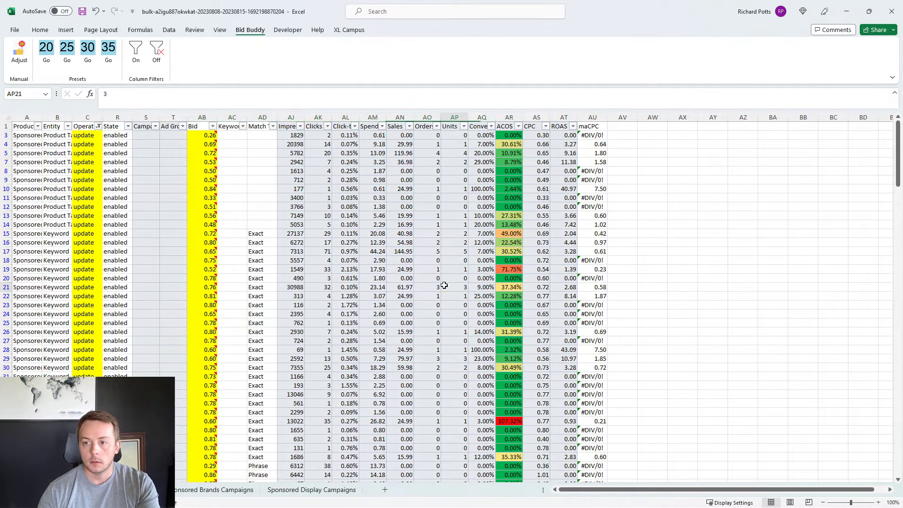
pyautogui.click(98, 126)
pyautogui.click(52, 189)
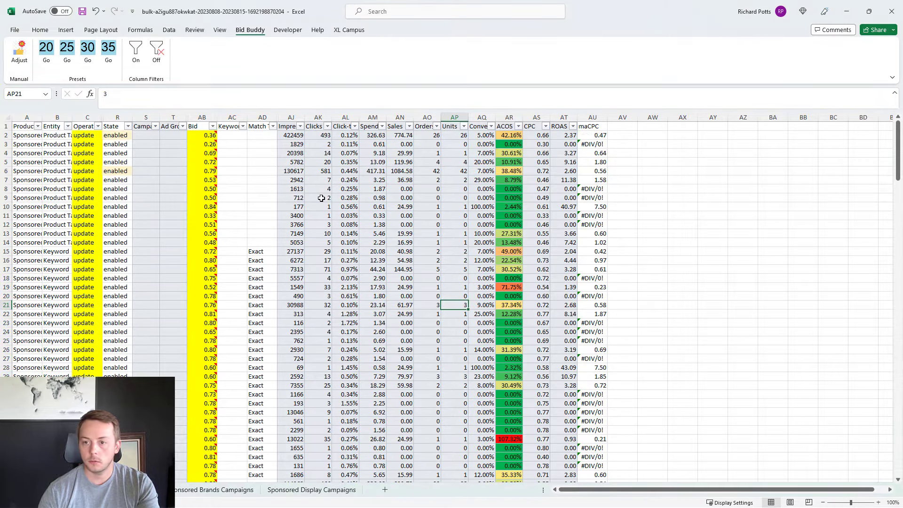
pyautogui.scroll(-20, 322, 198)
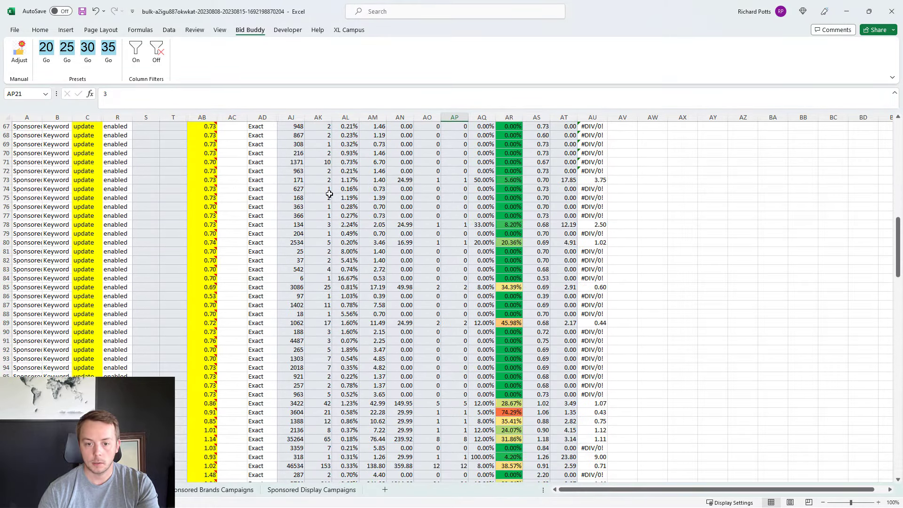
pyautogui.scroll(-20, 328, 197)
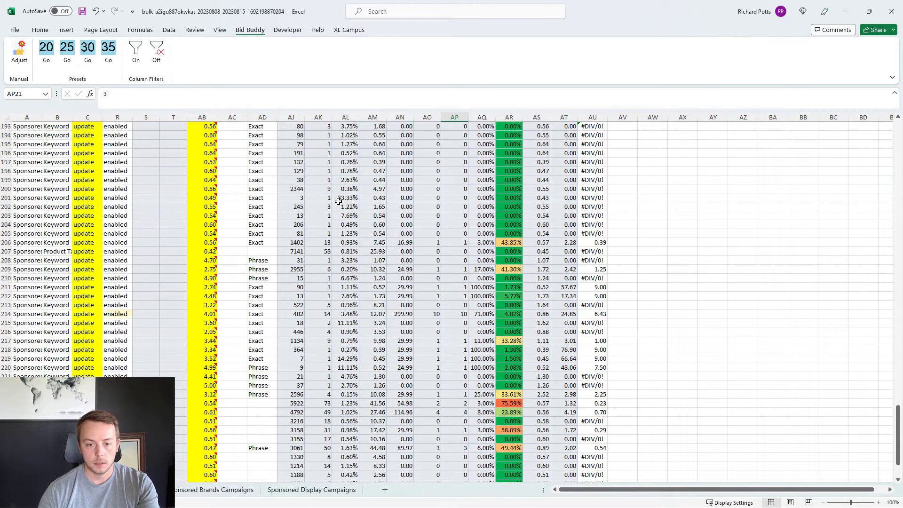
pyautogui.moveTo(900, 436); pyautogui.dragTo(899, 136)
# Step: Delete the contents of the maCPC column AU and save the workbook
pyautogui.click(587, 117)
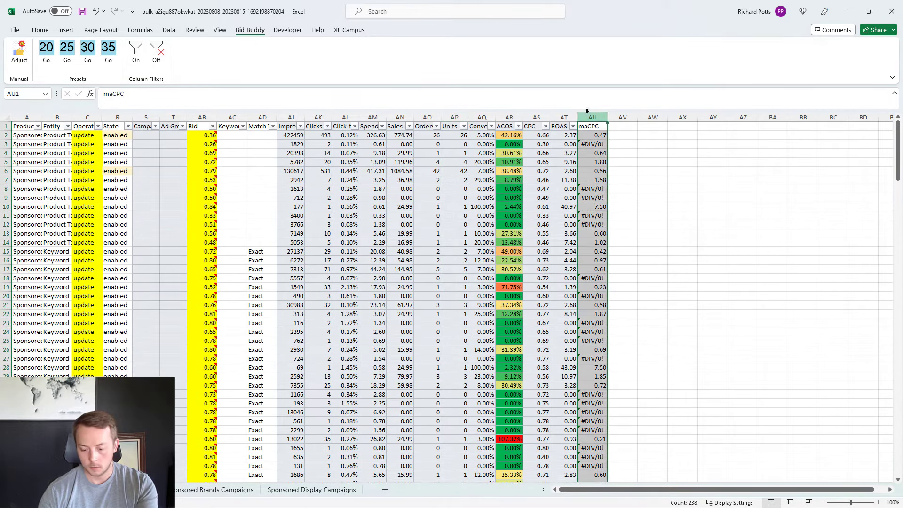
pyautogui.press('Delete')
pyautogui.click(427, 269)
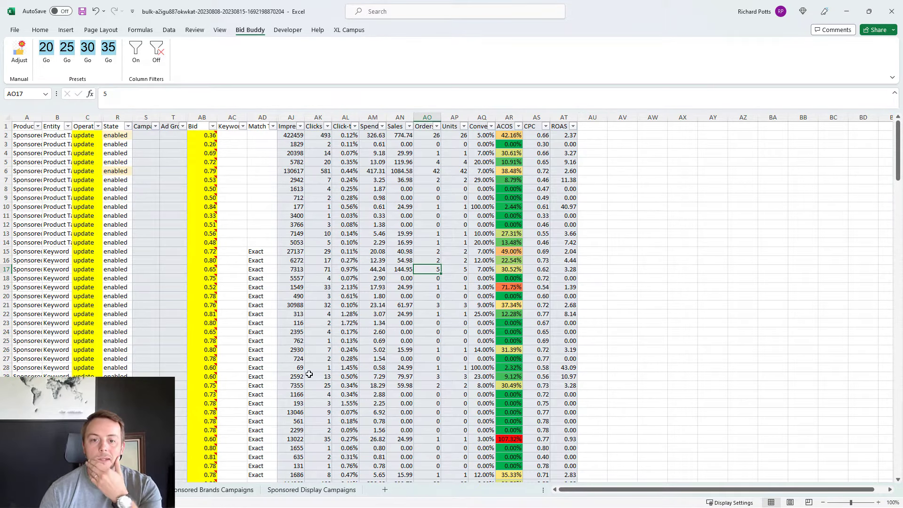
pyautogui.click(82, 11)
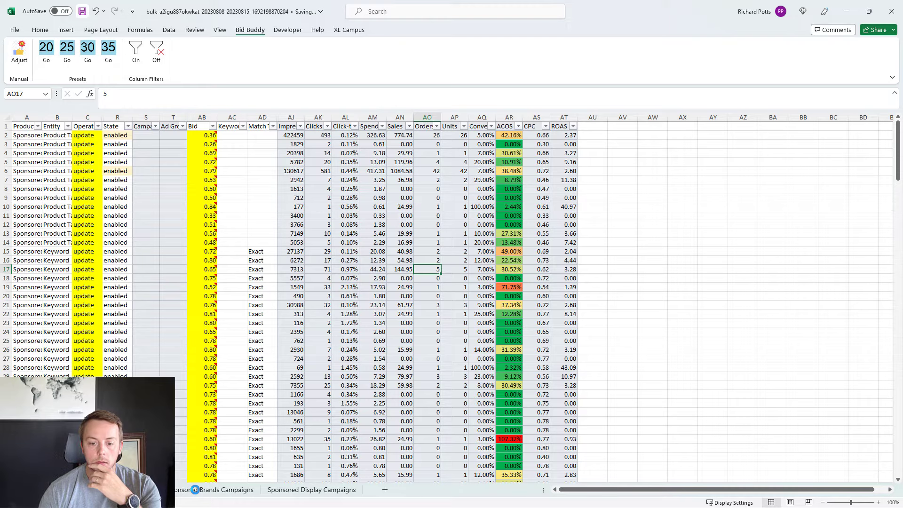
# Step: On the Sponsored Brands Campaigns sheet, turn on the column filters and filter Entity to exclude Keyword
pyautogui.click(194, 490)
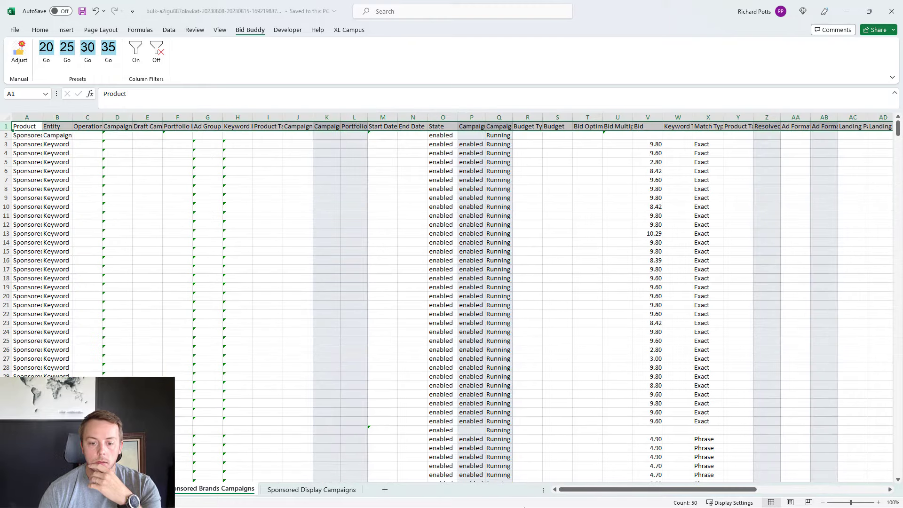
pyautogui.click(135, 50)
pyautogui.click(67, 126)
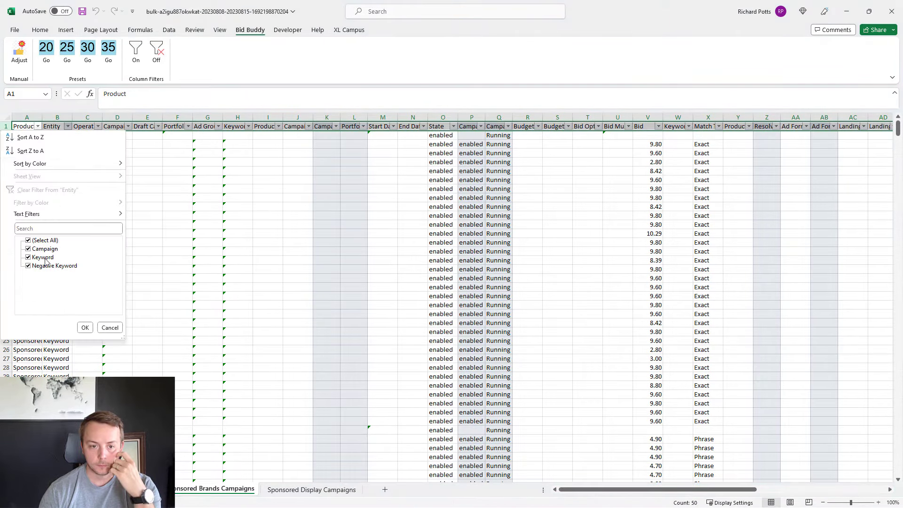
pyautogui.click(43, 257)
pyautogui.click(86, 328)
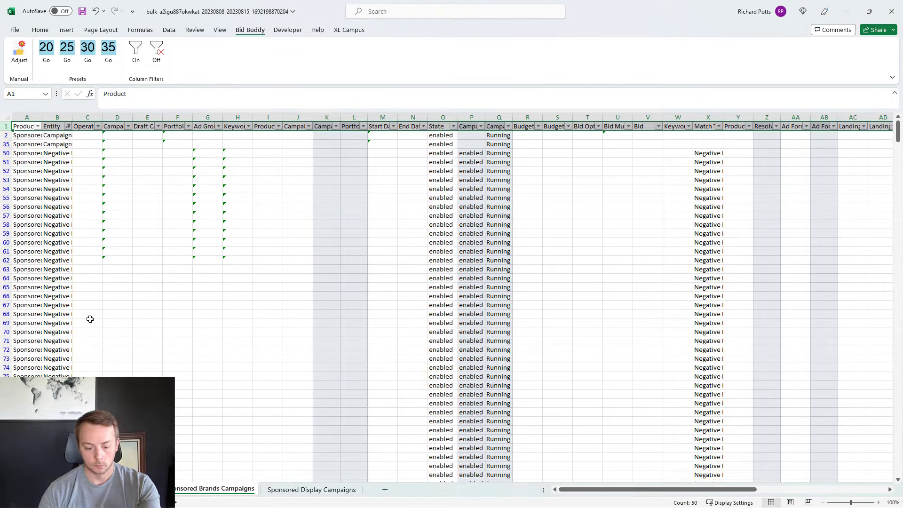
# Step: Delete all filtered non-keyword rows below the header row
pyautogui.click(37, 163)
pyautogui.click(21, 126)
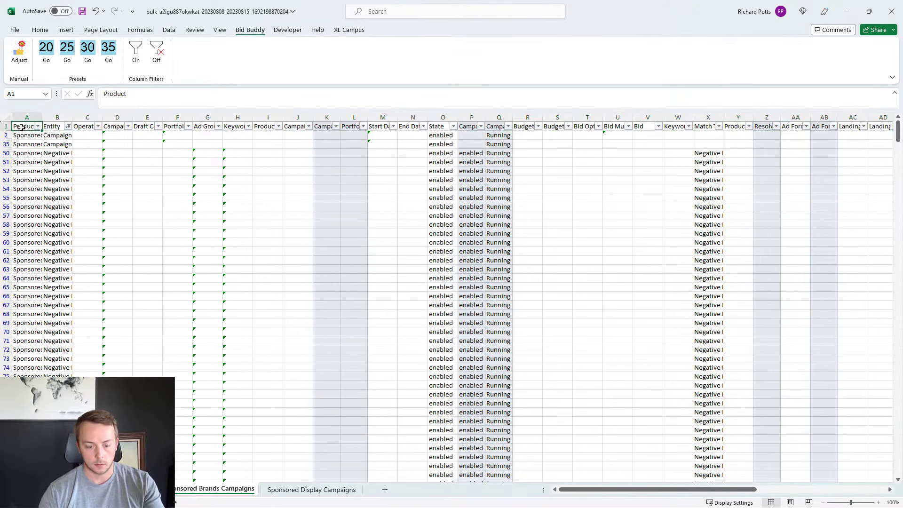
pyautogui.hotkey('ctrl', 'a')
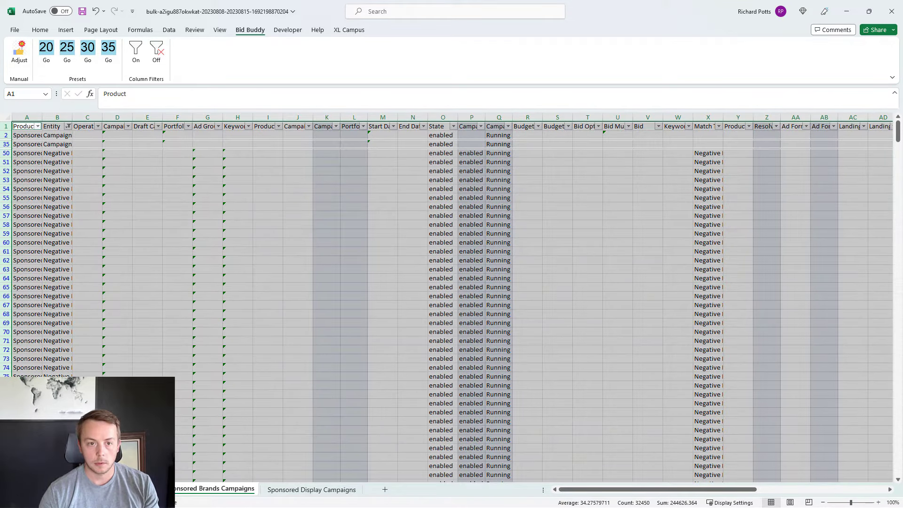
pyautogui.keyDown('ctrl'); pyautogui.click(6, 126); pyautogui.keyUp('ctrl')
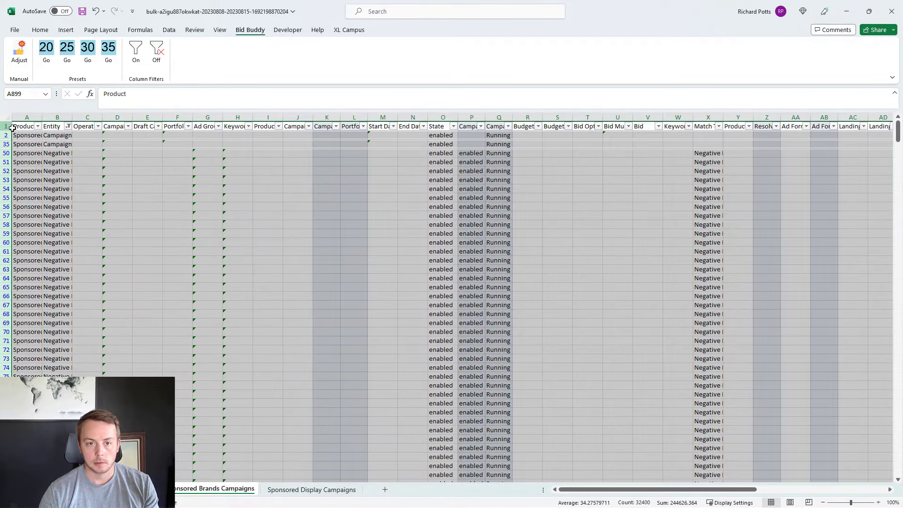
pyautogui.rightClick(79, 249)
pyautogui.click(115, 346)
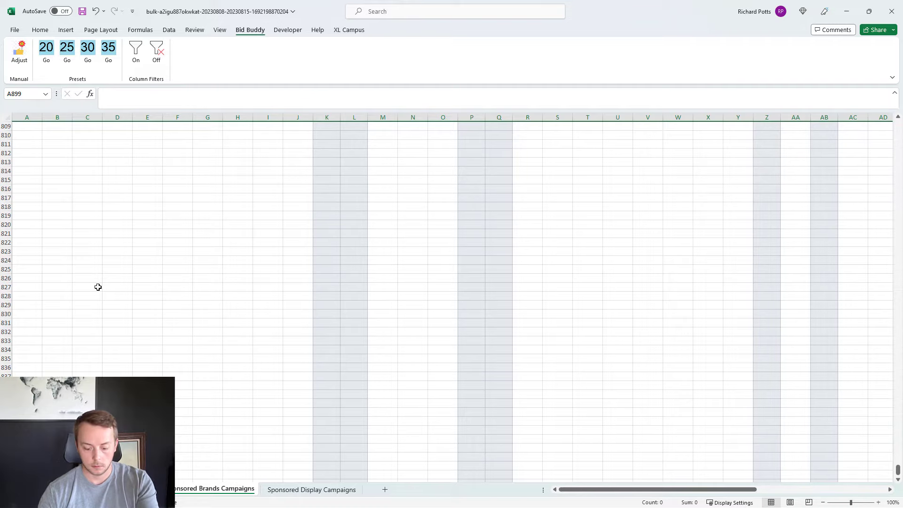
# Step: Clear the filter from the Entity column to show the keyword rows
pyautogui.click(62, 135)
pyautogui.click(68, 126)
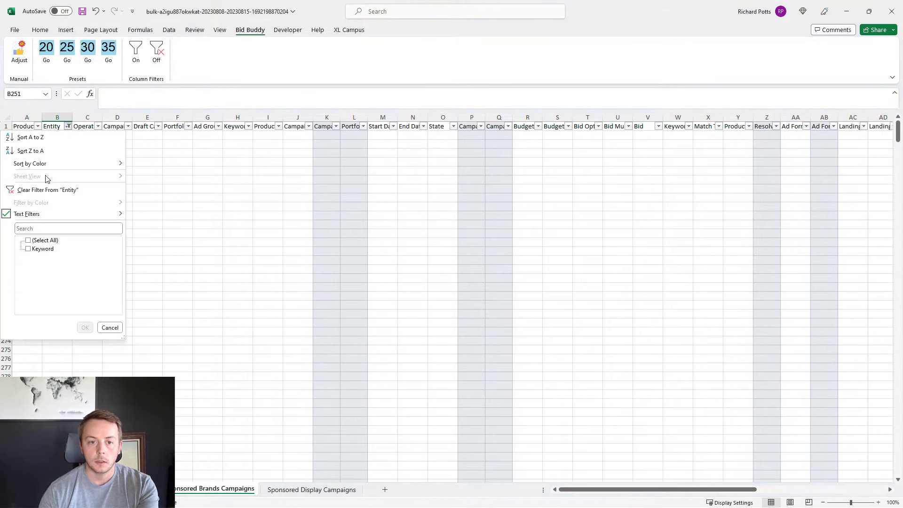
pyautogui.click(43, 191)
pyautogui.click(137, 196)
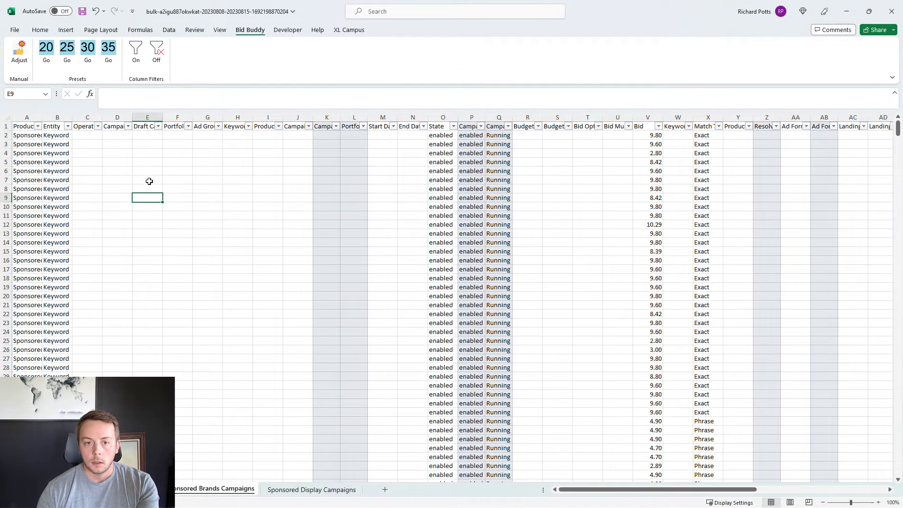
# Step: Hide columns D to N, from Campaign ID to End Date
pyautogui.click(117, 117)
pyautogui.moveTo(200, 130); pyautogui.dragTo(402, 171)
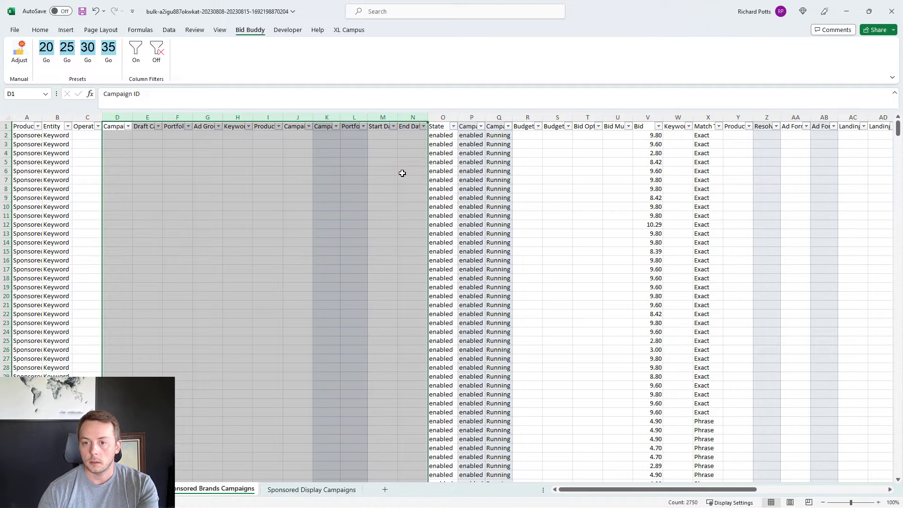
pyautogui.rightClick(403, 170)
pyautogui.click(420, 336)
# Step: Hide columns Q to U and columns Y to AM on the Sponsored Brands Campaigns sheet
pyautogui.click(207, 117)
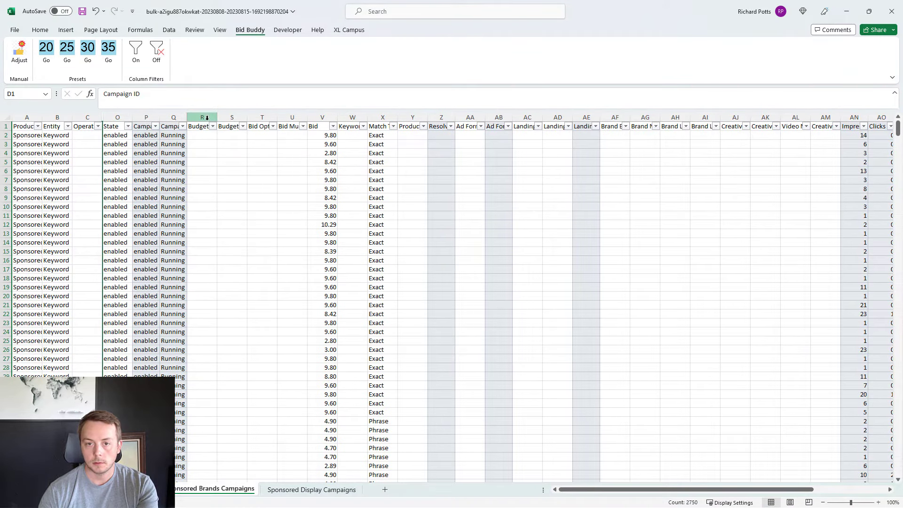
pyautogui.moveTo(188, 118); pyautogui.dragTo(287, 149)
pyautogui.rightClick(264, 171)
pyautogui.click(280, 333)
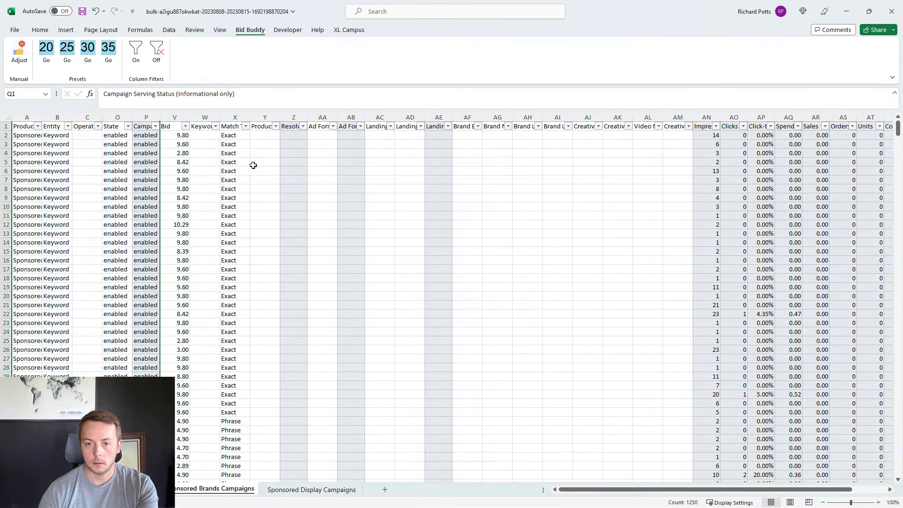
pyautogui.moveTo(263, 117); pyautogui.dragTo(675, 133)
pyautogui.rightClick(544, 224)
pyautogui.click(581, 379)
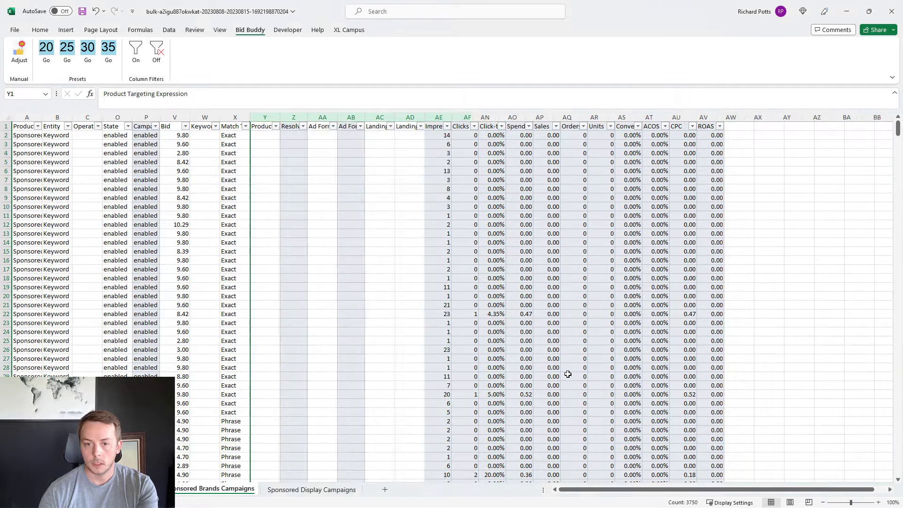
# Step: Filter the Spend column to show only keyword rows with a value of 0.00
pyautogui.click(377, 162)
pyautogui.click(355, 127)
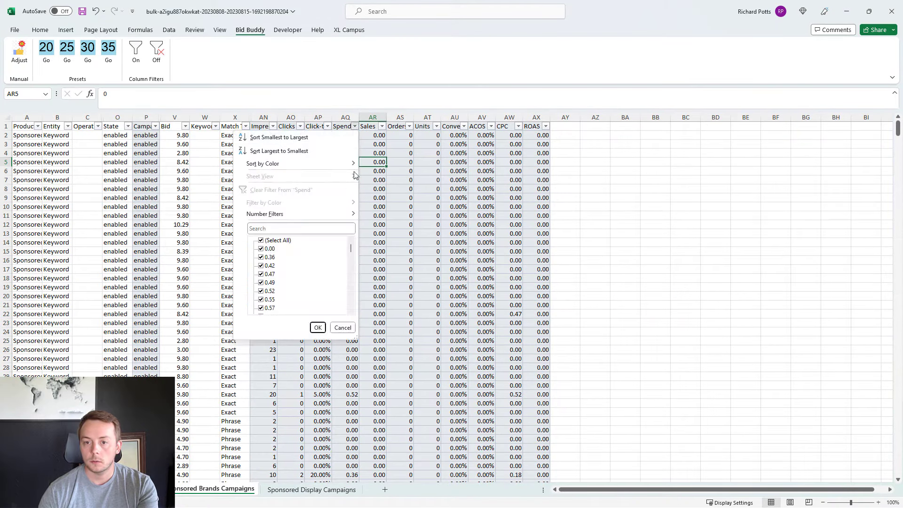
pyautogui.click(283, 241)
pyautogui.click(270, 249)
pyautogui.click(318, 328)
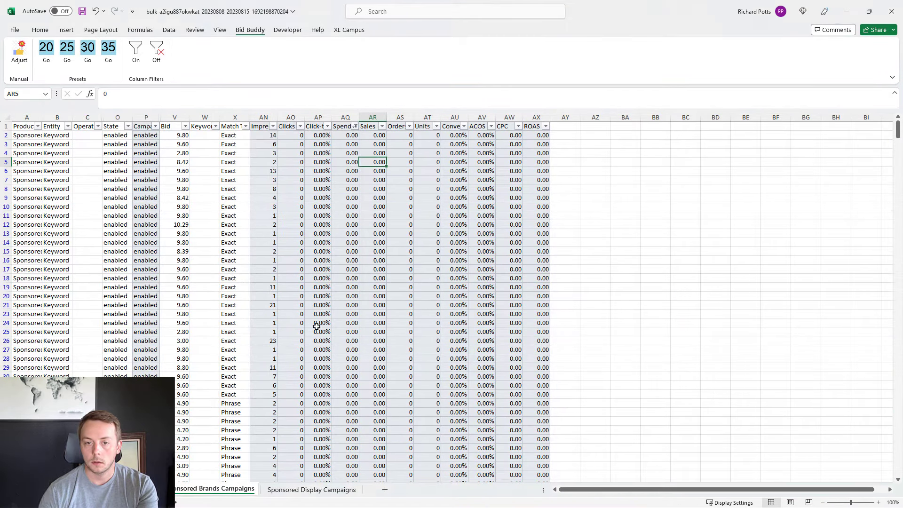
# Step: Delete all filtered zero-spend keyword rows below the header row
pyautogui.click(288, 126)
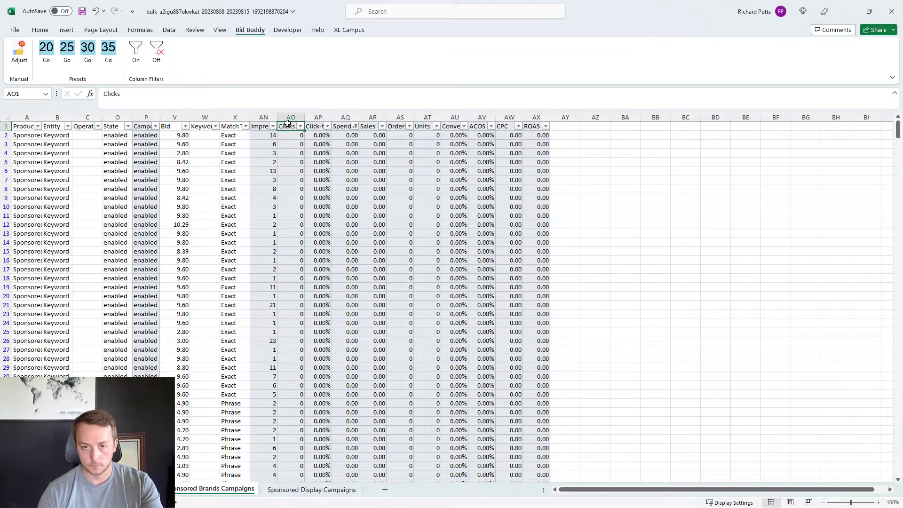
pyautogui.hotkey('ctrl', 'a')
pyautogui.keyDown('ctrl'); pyautogui.click(7, 126); pyautogui.keyUp('ctrl')
pyautogui.keyDown('ctrl'); pyautogui.click(6, 126); pyautogui.keyUp('ctrl')
pyautogui.rightClick(139, 198)
pyautogui.click(142, 293)
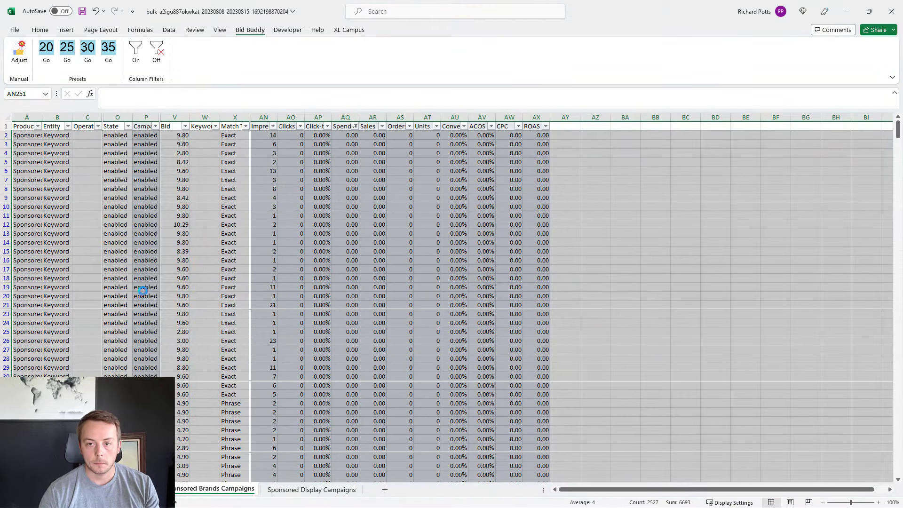
pyautogui.click(438, 285)
pyautogui.click(341, 313)
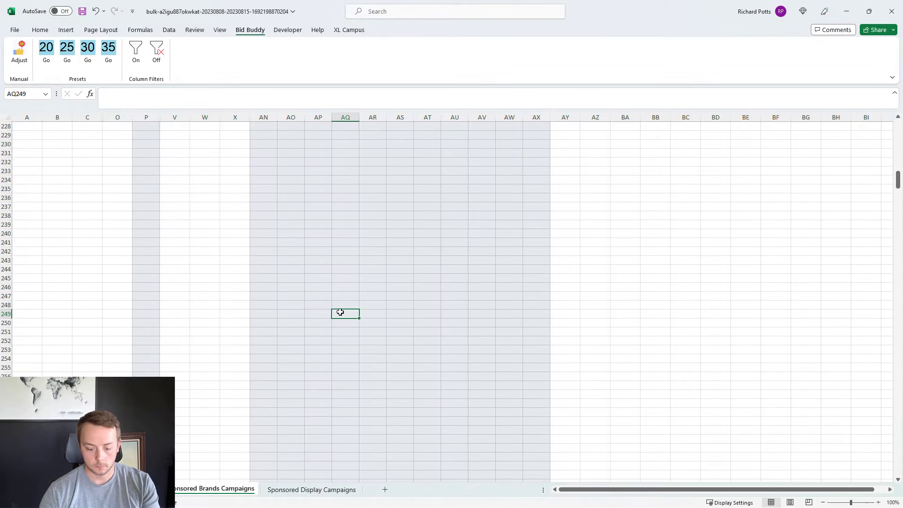
# Step: Clear the filter from the Spend column to show the remaining keyword rows
pyautogui.hotkey('ctrl', 'Up')
pyautogui.click(355, 126)
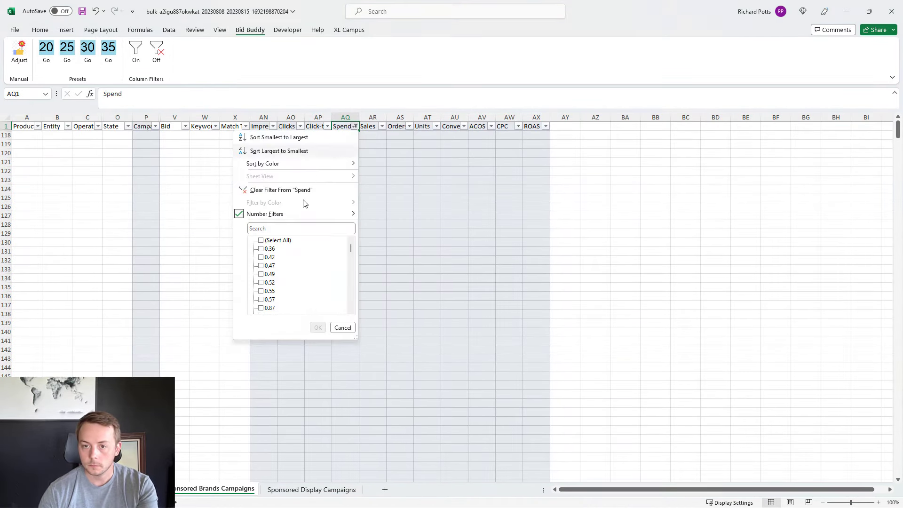
pyautogui.click(303, 187)
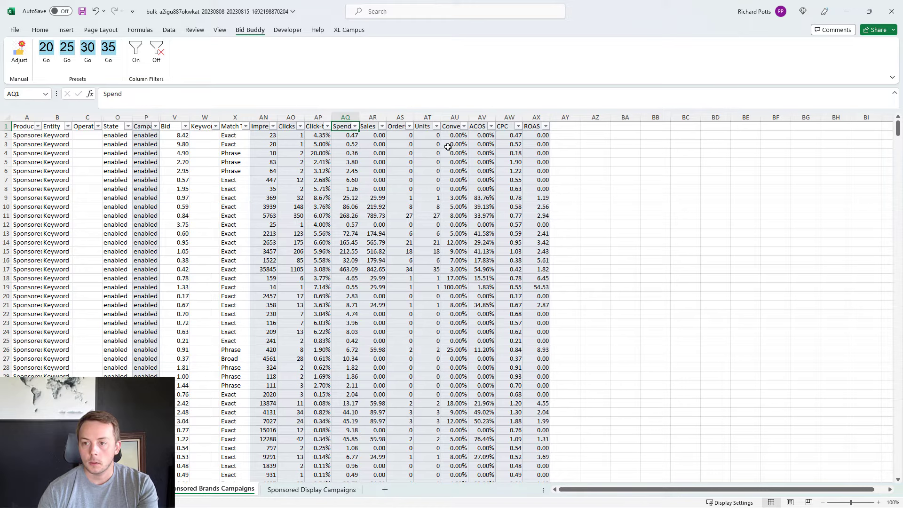
# Step: Filter the ACOS column to exclude rows with 0.00%
pyautogui.click(491, 126)
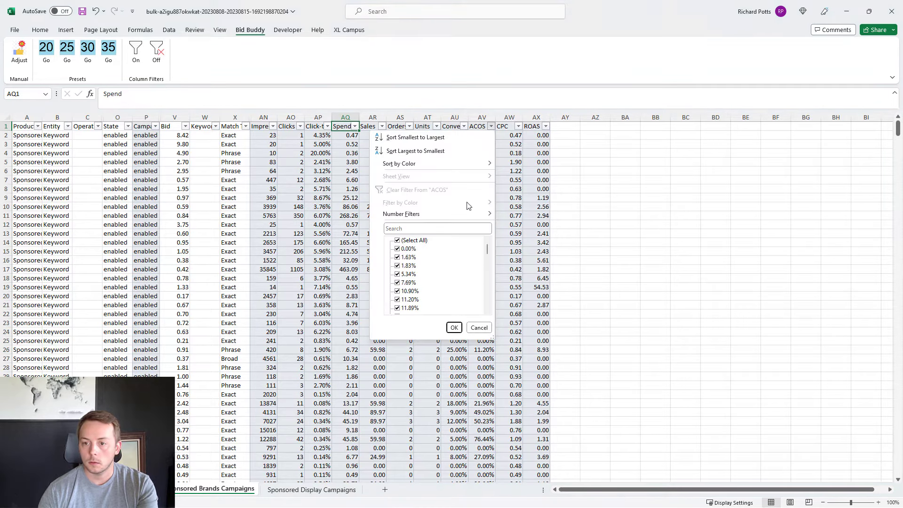
pyautogui.click(407, 249)
pyautogui.click(454, 327)
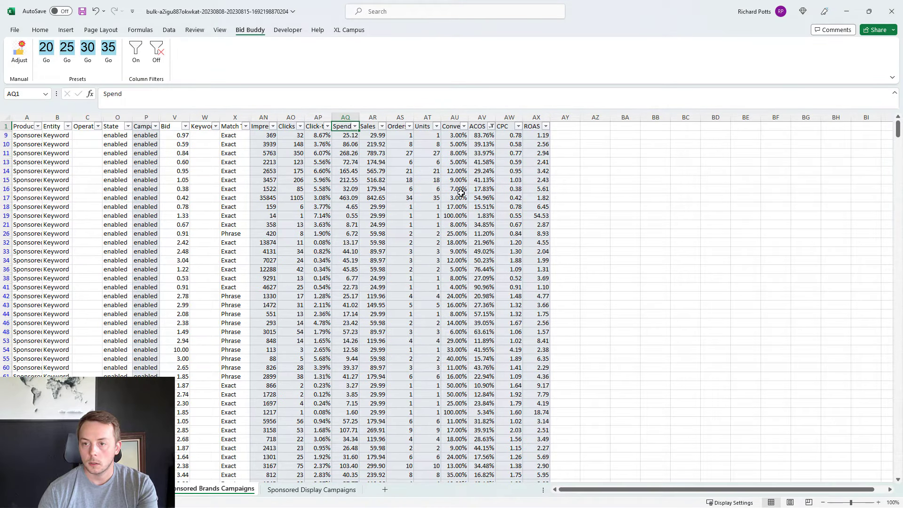
# Step: Create a 3-Color Scale conditional formatting rule for the filtered ACOS values, with green as the minimum colour
pyautogui.click(476, 141)
pyautogui.hotkey('ctrl', 'shift', 'Down')
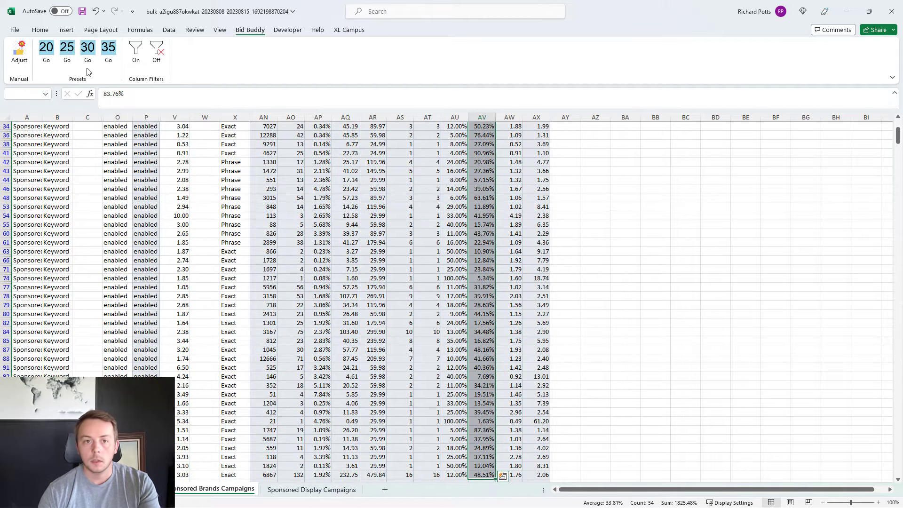
pyautogui.click(40, 30)
pyautogui.click(432, 56)
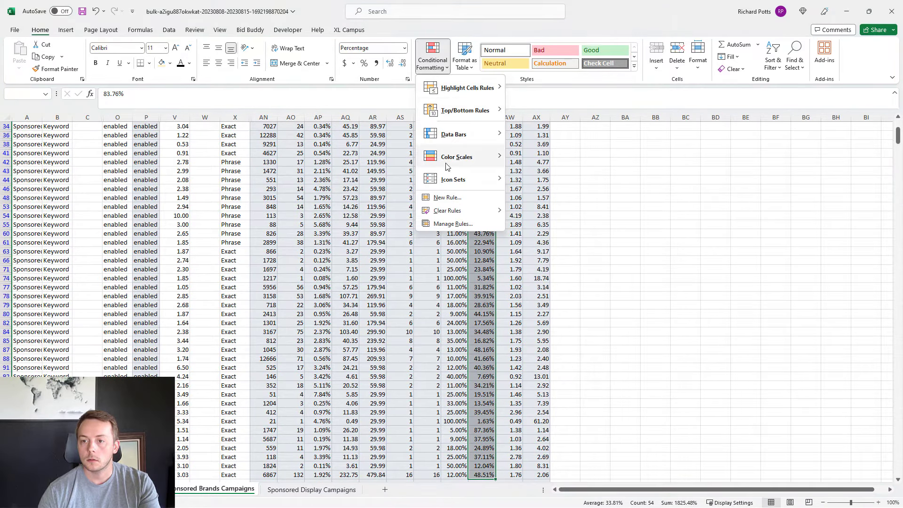
pyautogui.moveTo(446, 167)
pyautogui.click(536, 214)
pyautogui.click(294, 211)
pyautogui.click(285, 226)
pyautogui.click(280, 254)
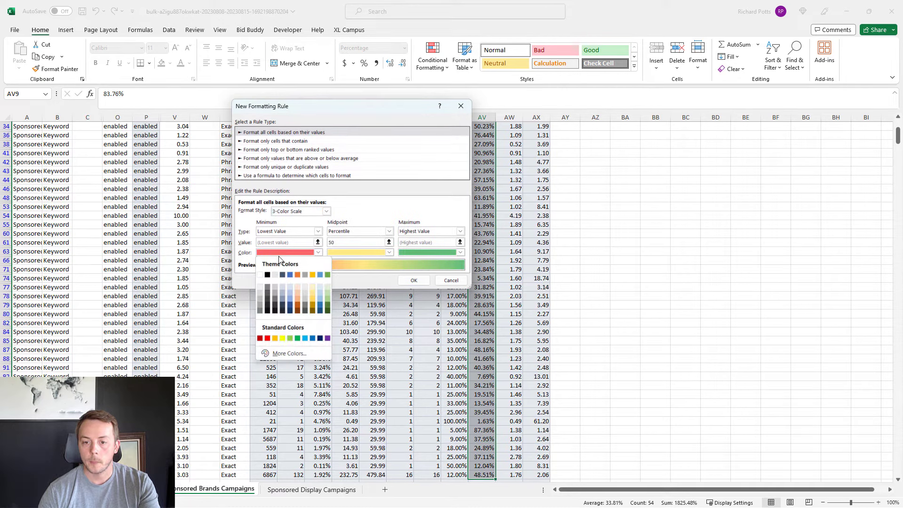
pyautogui.click(298, 339)
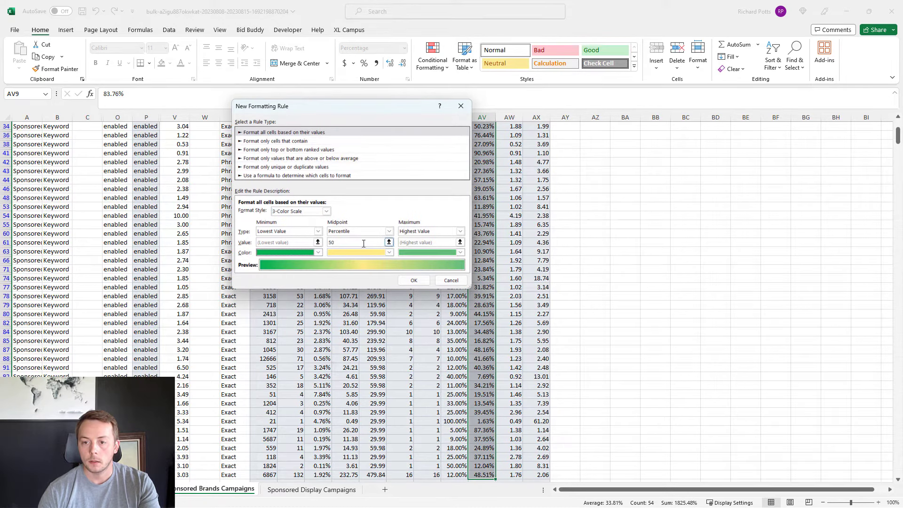
# Step: Set the colour scale's midpoint to the number 0.35 and its maximum colour to red, and apply the rule
pyautogui.click(360, 231)
pyautogui.click(356, 238)
pyautogui.click(356, 244)
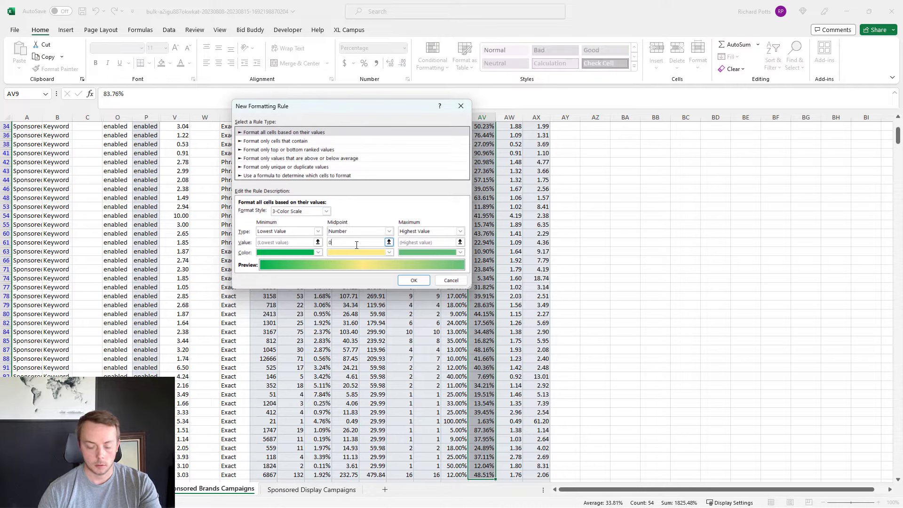
pyautogui.write('.35')
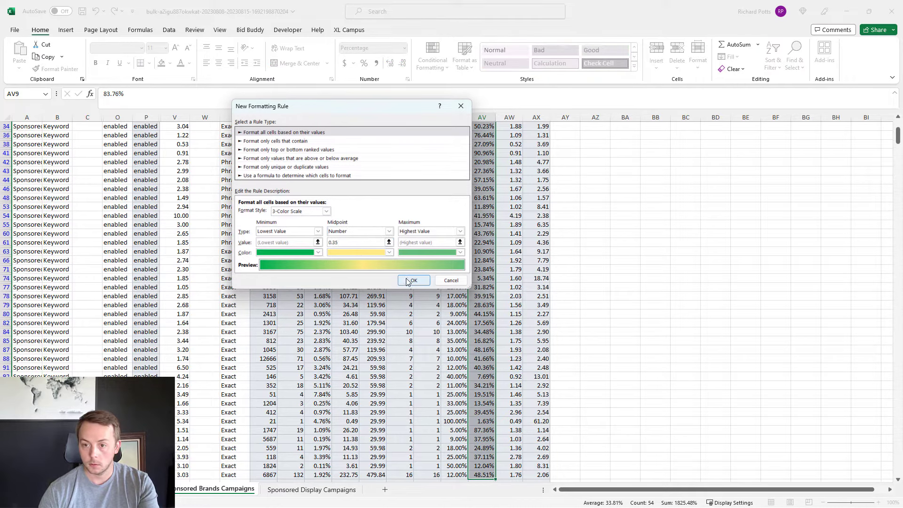
pyautogui.click(460, 252)
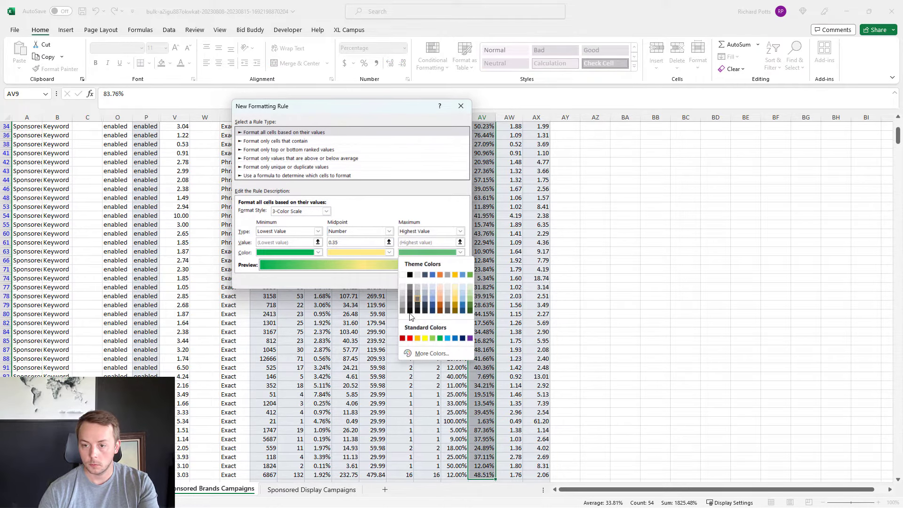
pyautogui.click(410, 339)
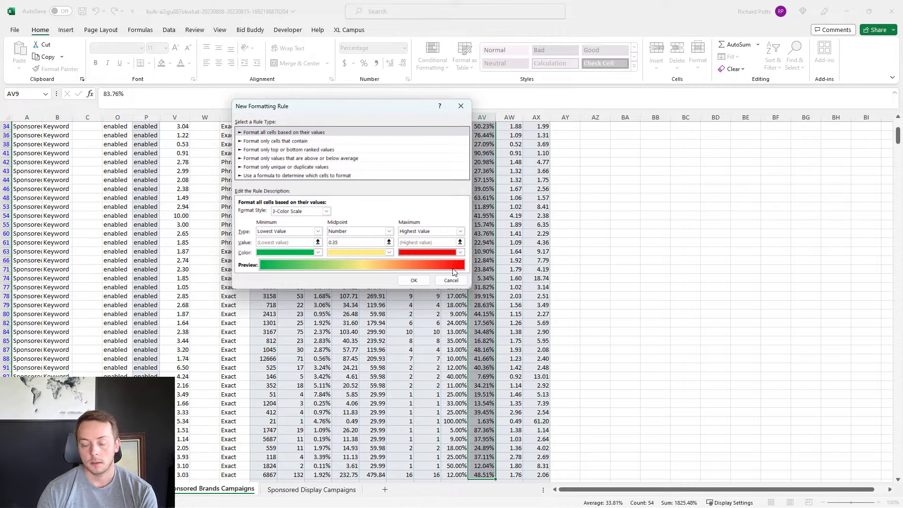
pyautogui.click(414, 281)
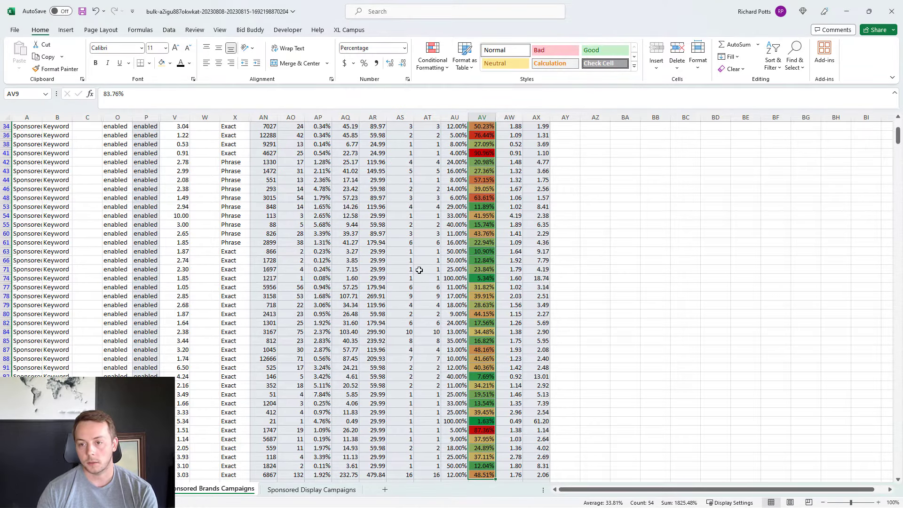
# Step: Return to the header row and clear the filter from the ACOS column
pyautogui.click(419, 270)
pyautogui.hotkey('ctrl', 'Up')
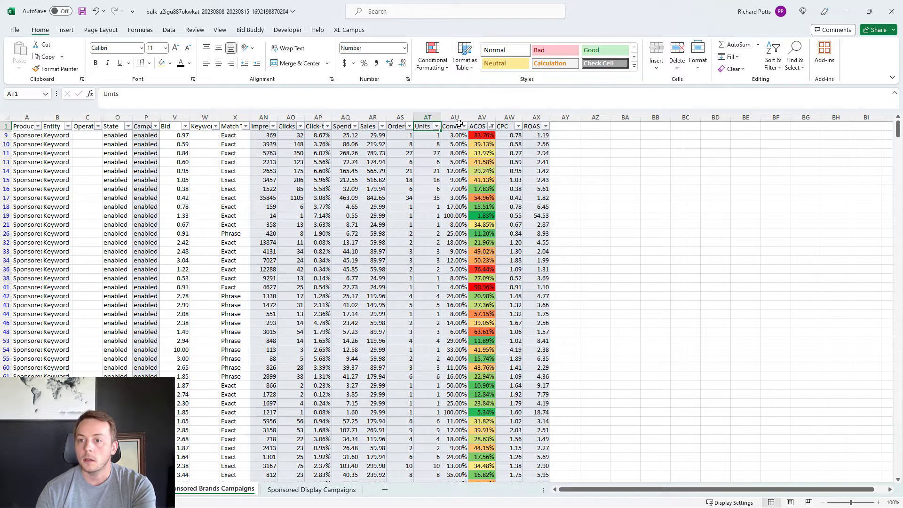
pyautogui.click(491, 126)
pyautogui.click(408, 190)
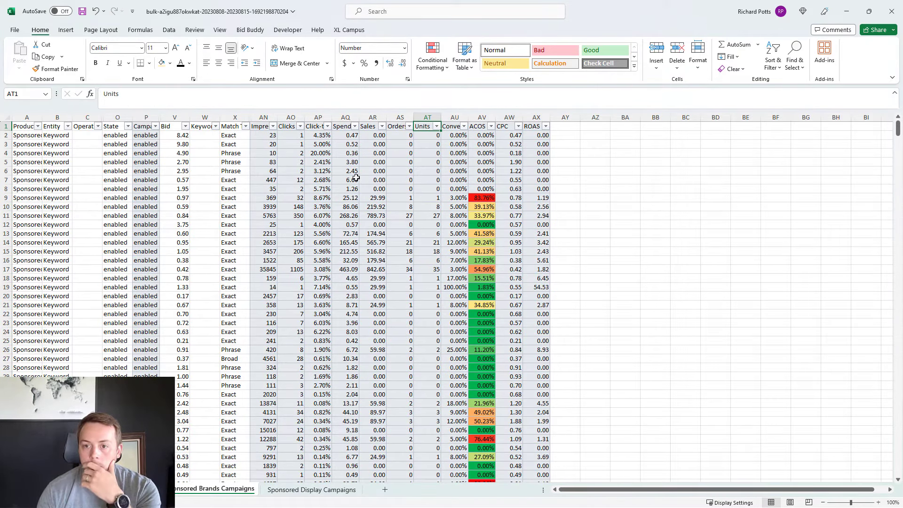
# Step: Filter the keywords to Sales of 0.00 and Spend greater than or equal to 8
pyautogui.click(383, 126)
pyautogui.click(308, 239)
pyautogui.click(294, 248)
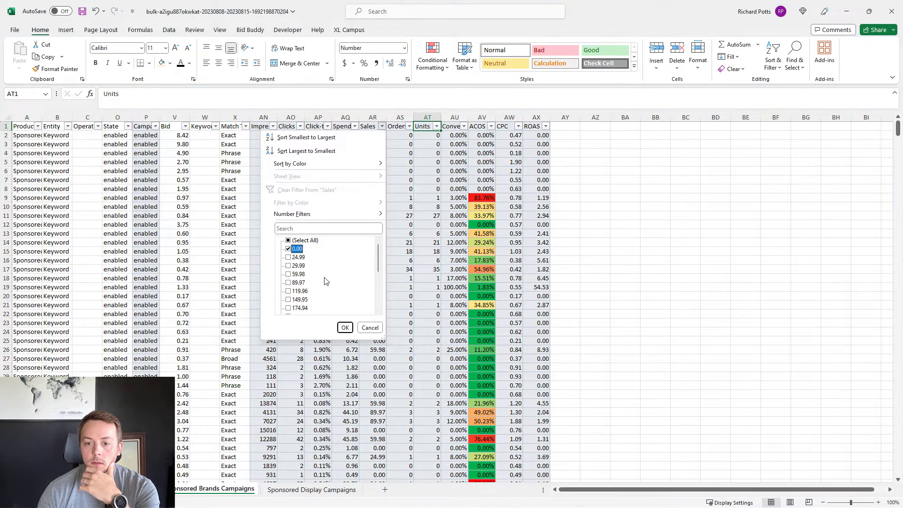
pyautogui.click(344, 328)
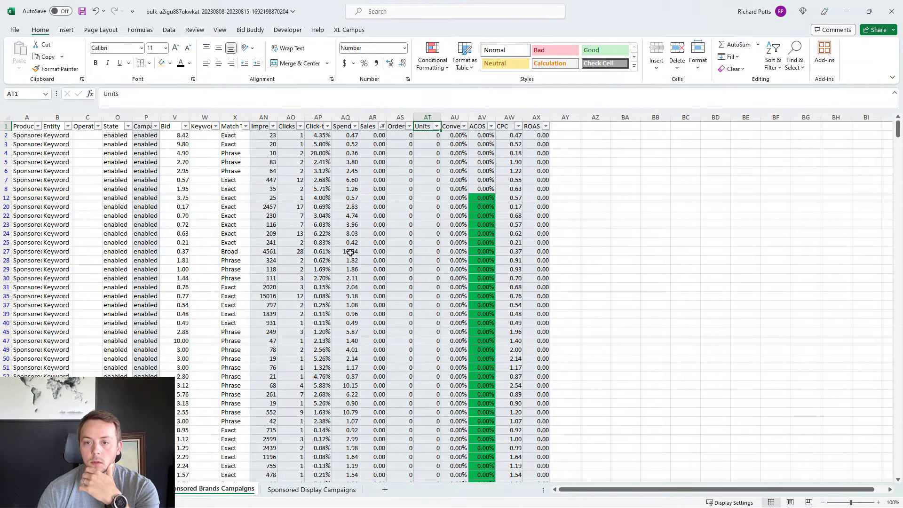
pyautogui.click(355, 126)
pyautogui.moveTo(298, 214)
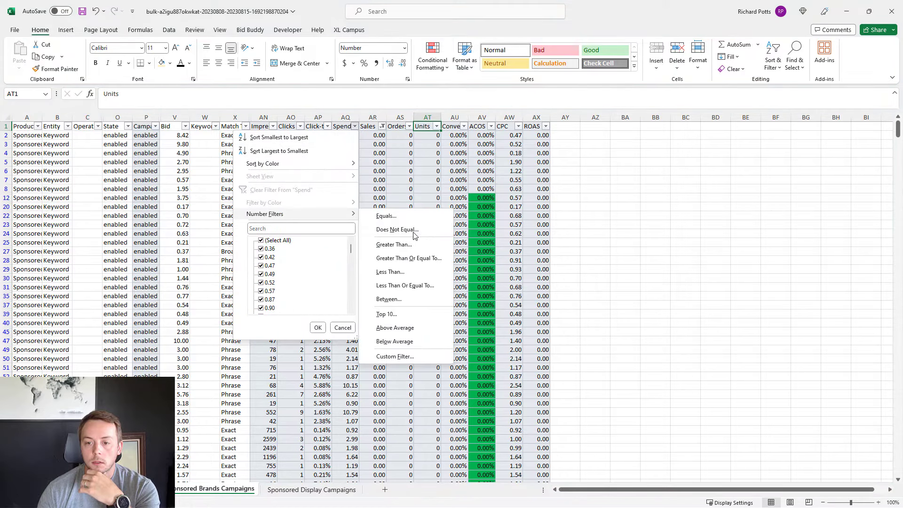
pyautogui.click(409, 260)
pyautogui.write('8')
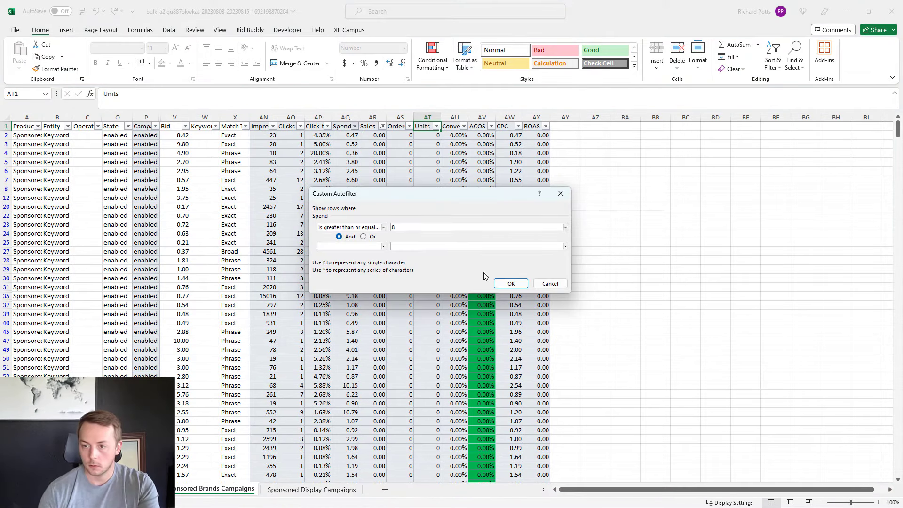
pyautogui.click(511, 283)
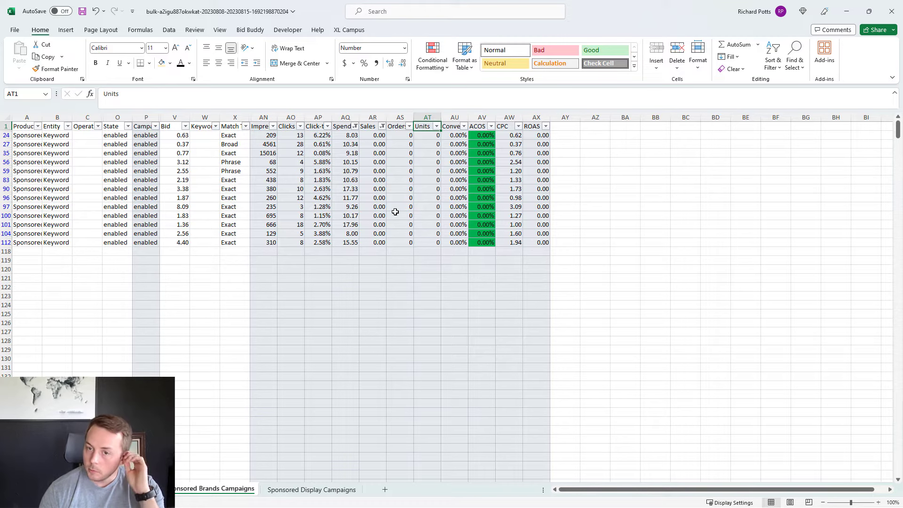
# Step: Clear the filters from the Spend and Sales columns
pyautogui.click(355, 126)
pyautogui.click(290, 187)
pyautogui.click(382, 126)
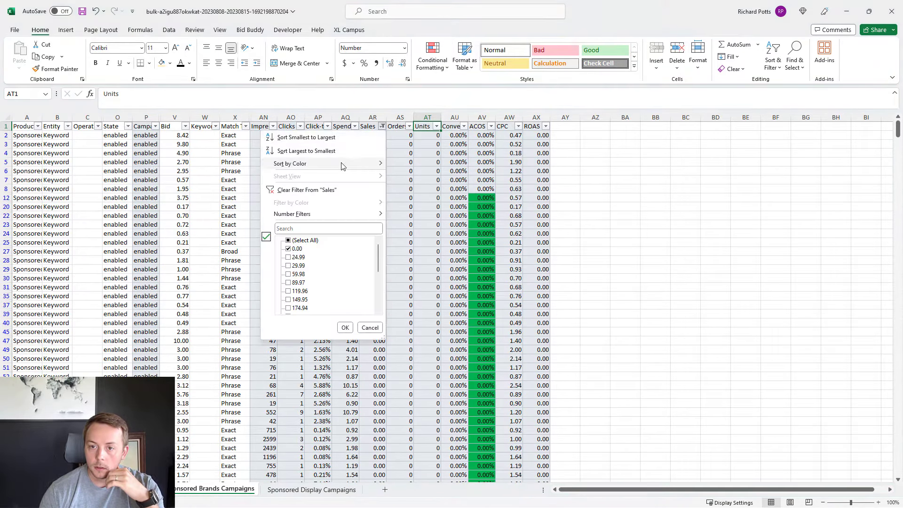
pyautogui.click(303, 185)
# Step: Check for keywords with ACOS greater than or equal to 1 using a number filter, and clear that filter
pyautogui.click(495, 144)
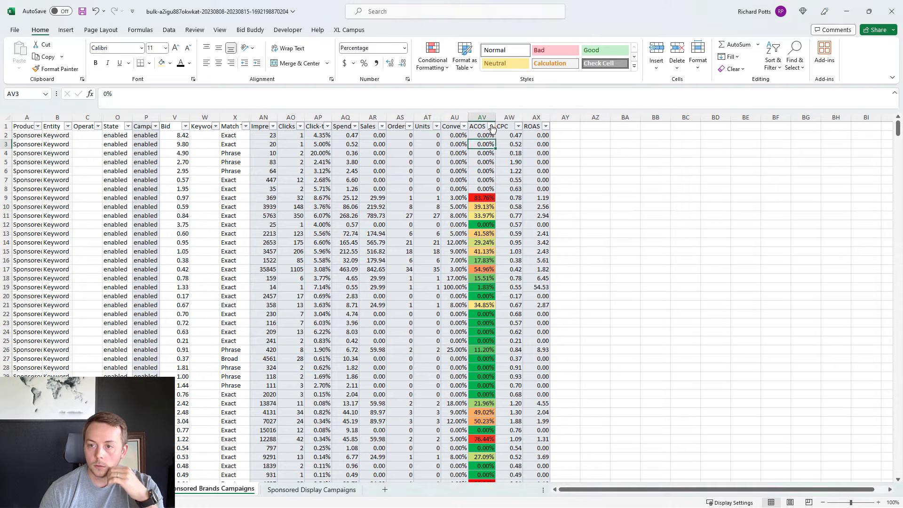
pyautogui.click(492, 126)
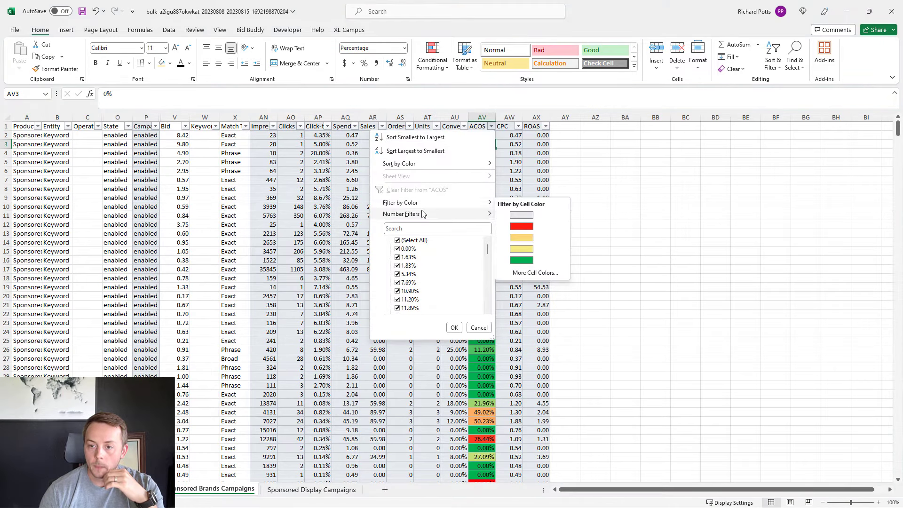
pyautogui.moveTo(465, 214)
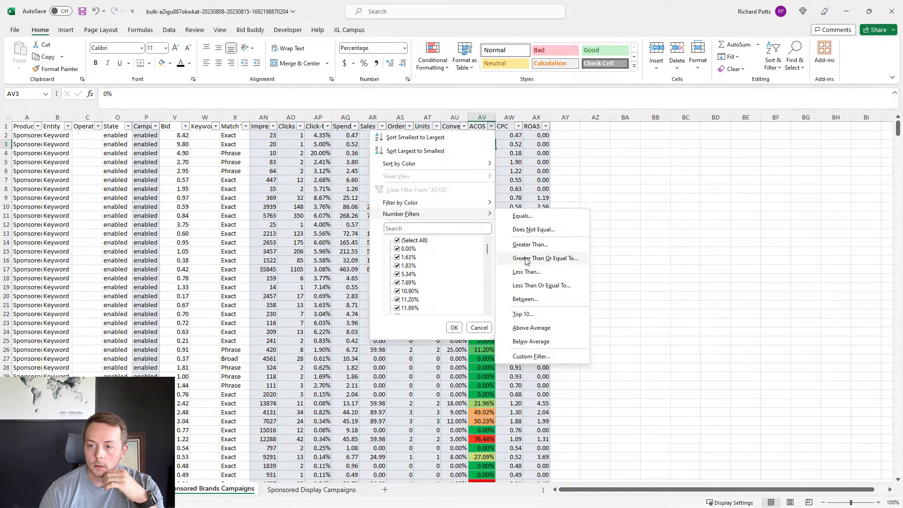
pyautogui.click(526, 260)
pyautogui.write('1')
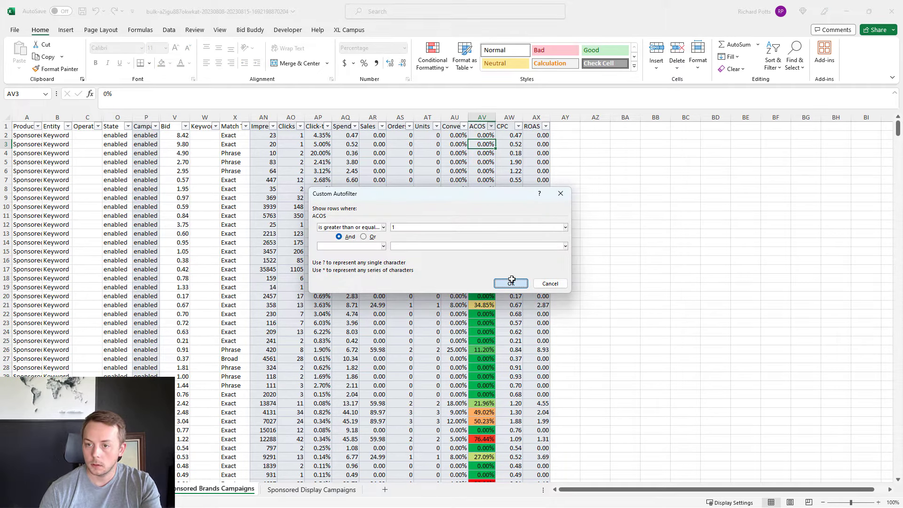
pyautogui.click(511, 283)
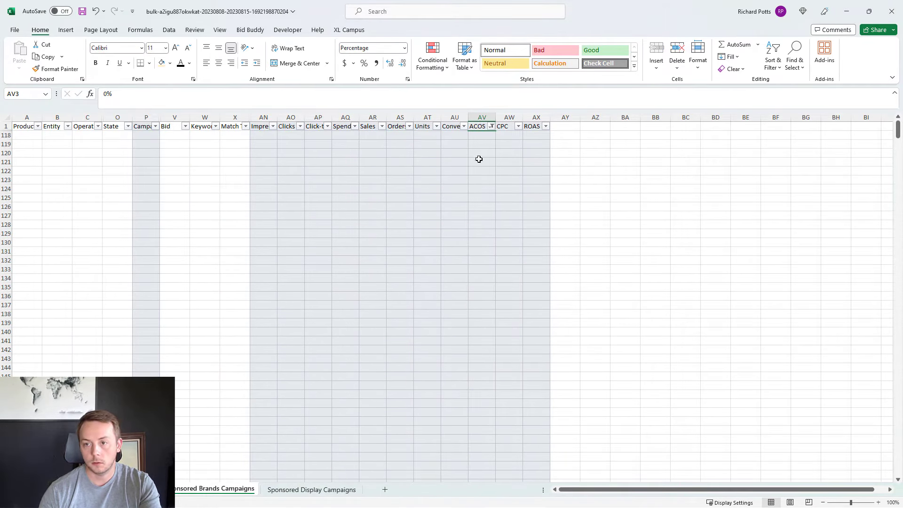
pyautogui.click(491, 127)
pyautogui.click(407, 190)
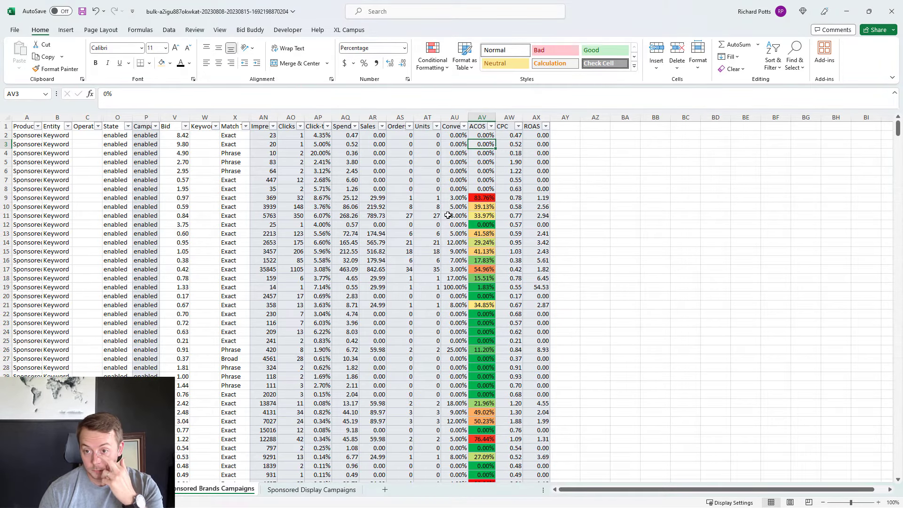
# Step: Filter the keywords by Sales with a greater-than-or-equal-to number filter that leaves only the higher-selling rows
pyautogui.scroll(-1, 446, 214)
pyautogui.moveTo(459, 242); pyautogui.dragTo(338, 243)
pyautogui.scroll(1, 341, 235)
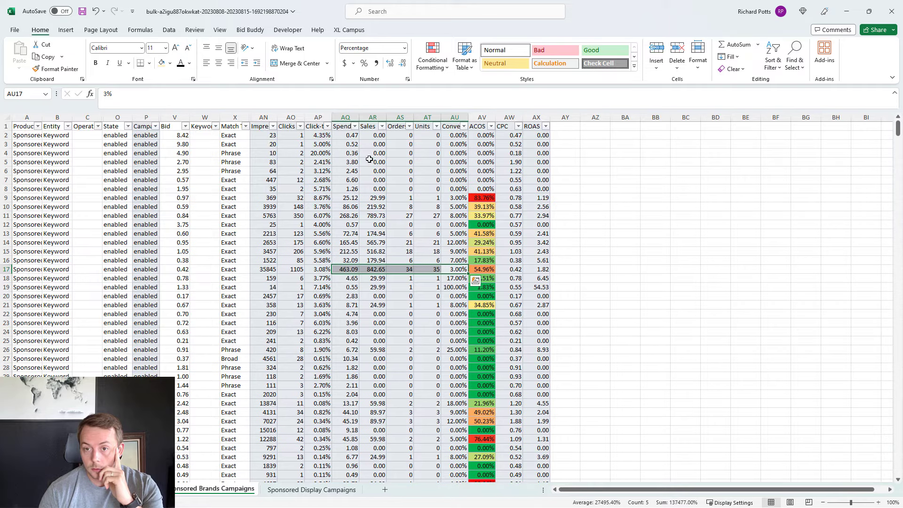
pyautogui.click(370, 116)
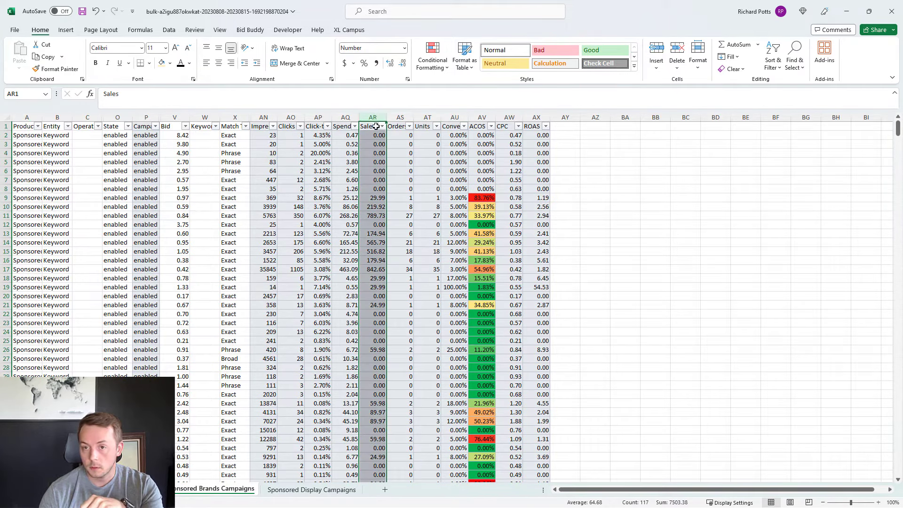
pyautogui.click(382, 126)
pyautogui.moveTo(315, 215)
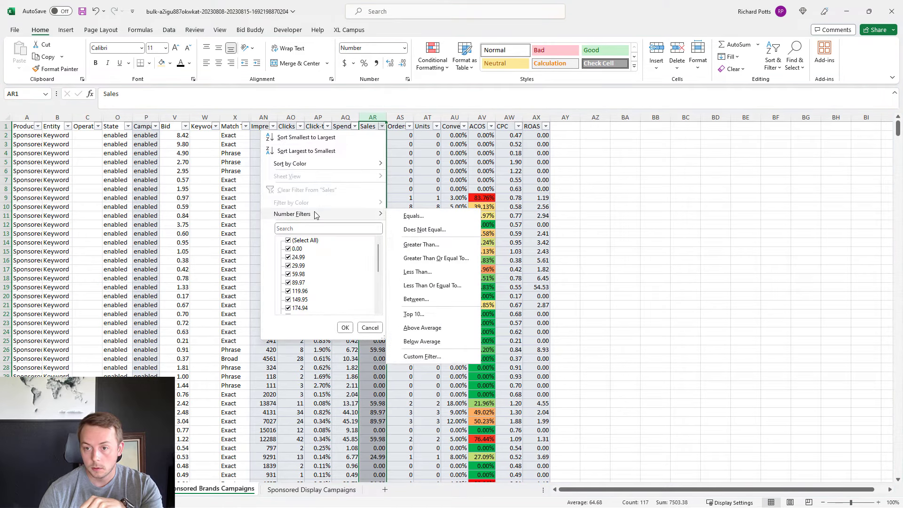
pyautogui.click(435, 258)
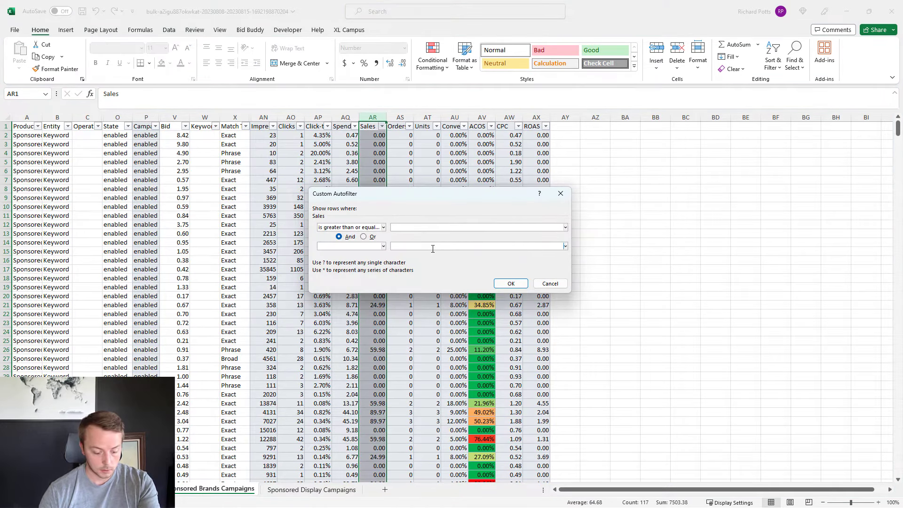
pyautogui.write('70')
pyautogui.click(500, 284)
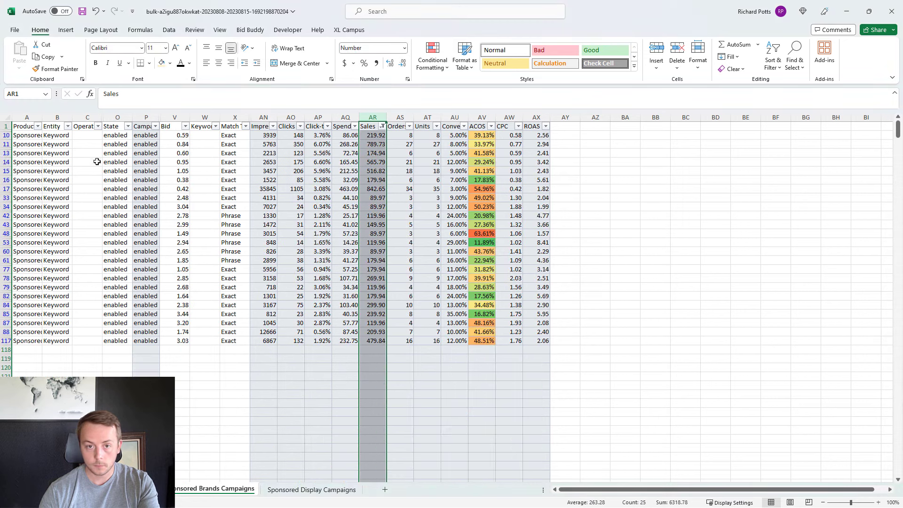
# Step: Fill the State cells of all filtered keywords with light yellow, and clear the filter from the Sales column
pyautogui.moveTo(115, 136); pyautogui.dragTo(112, 340)
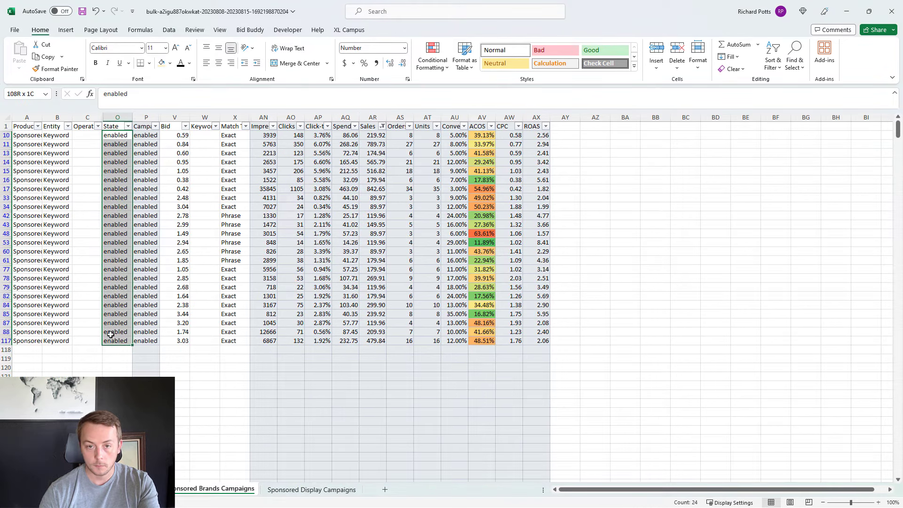
pyautogui.click(162, 63)
pyautogui.click(382, 126)
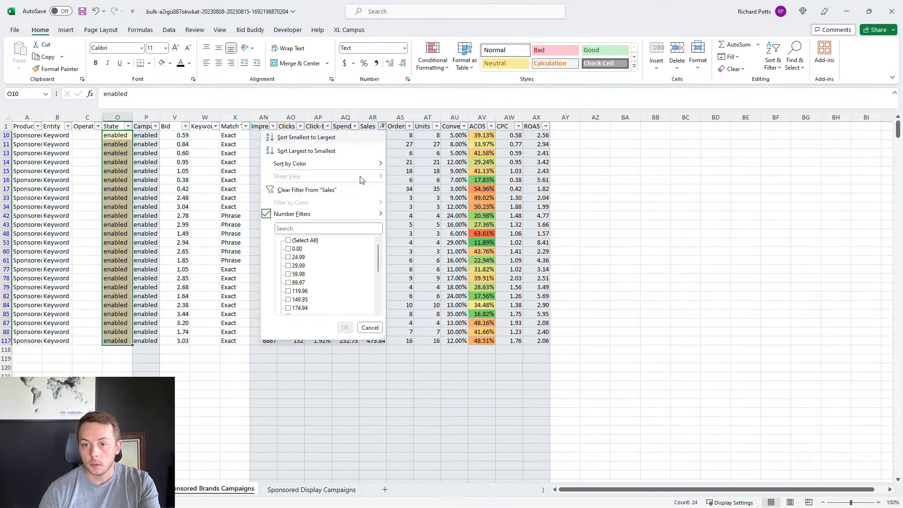
pyautogui.moveTo(308, 216)
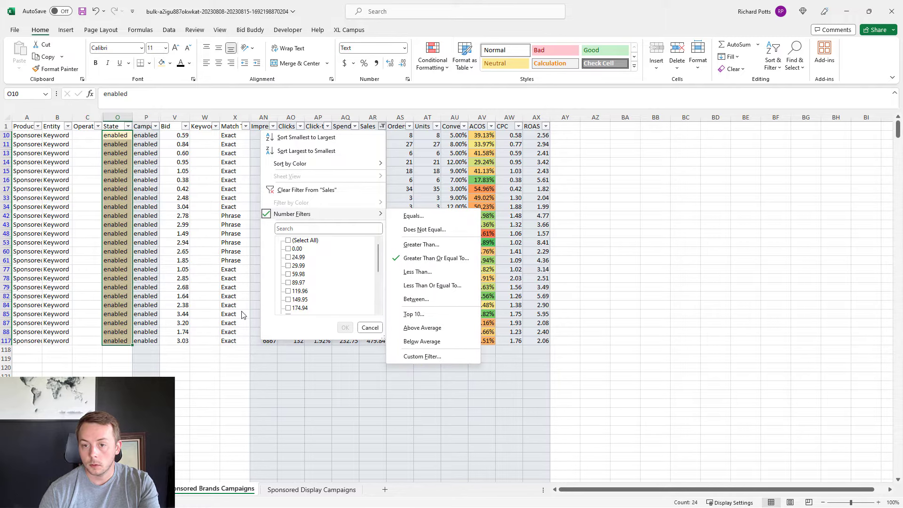
pyautogui.click(429, 193)
pyautogui.click(382, 126)
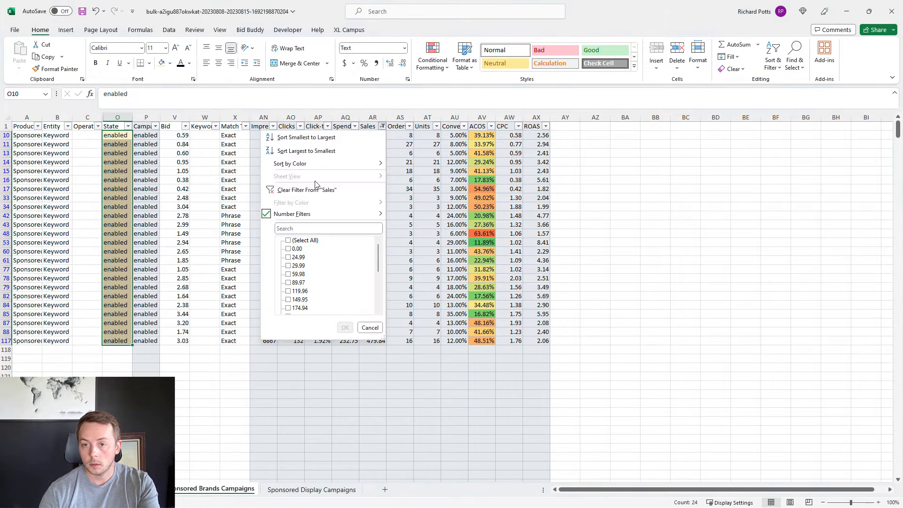
pyautogui.click(305, 190)
# Step: Filter the keywords to Spend greater than or equal to 30
pyautogui.click(355, 126)
pyautogui.click(350, 117)
pyautogui.click(350, 118)
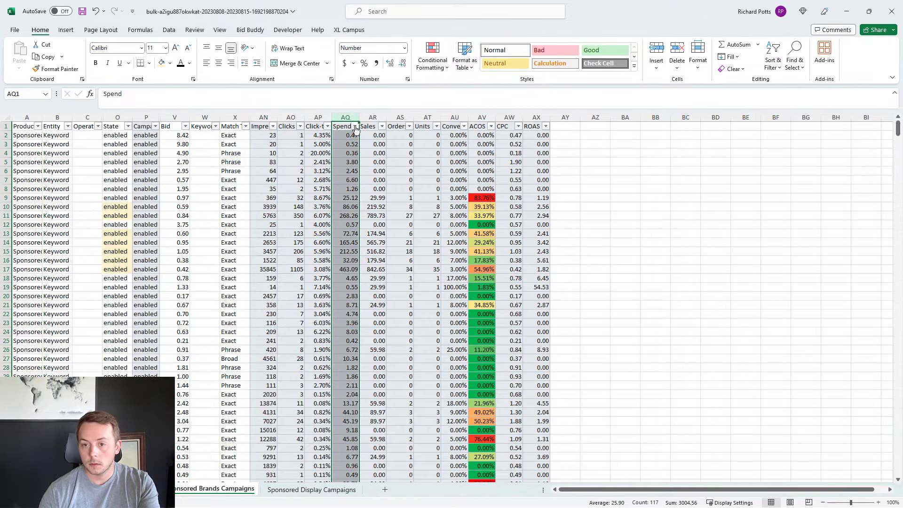
pyautogui.click(355, 126)
pyautogui.moveTo(305, 216)
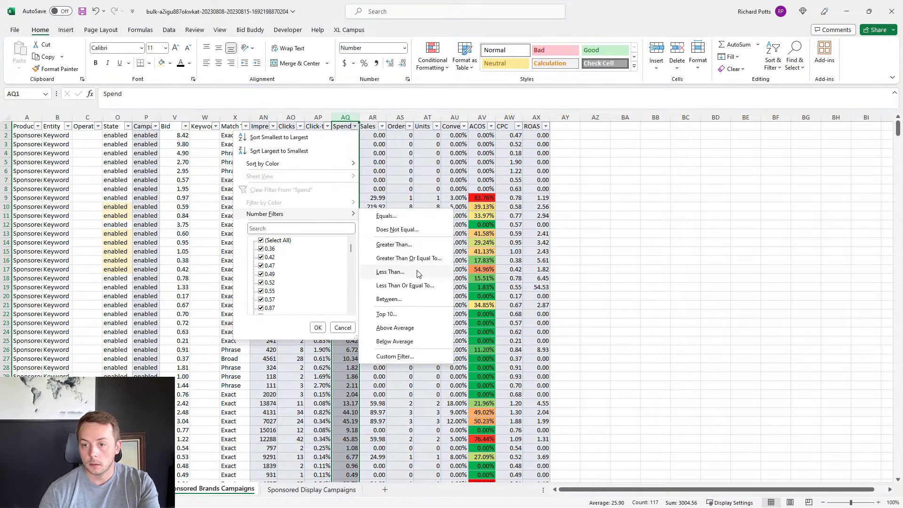
pyautogui.click(409, 258)
pyautogui.write('30')
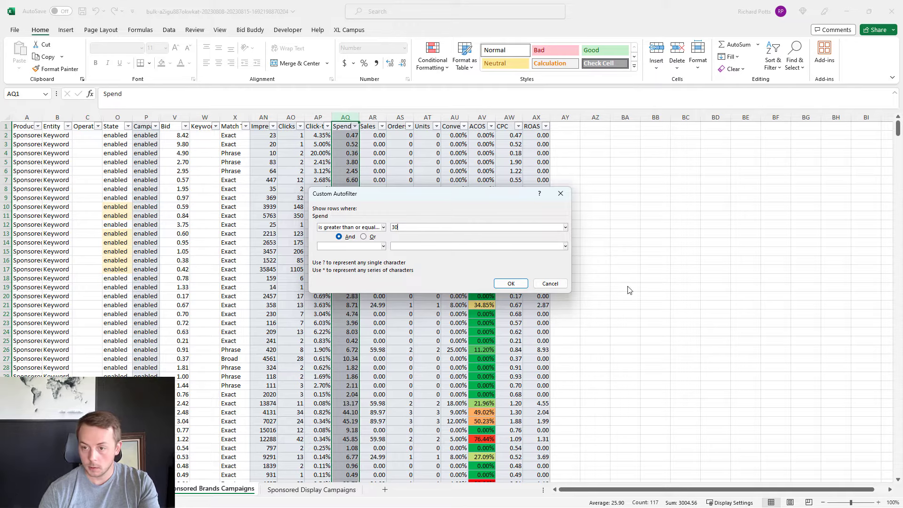
pyautogui.click(510, 284)
# Step: Fill the State cells of the filtered keywords in rows 33 to 60 with light yellow, and clear the Spend filter
pyautogui.moveTo(111, 195); pyautogui.dragTo(114, 243)
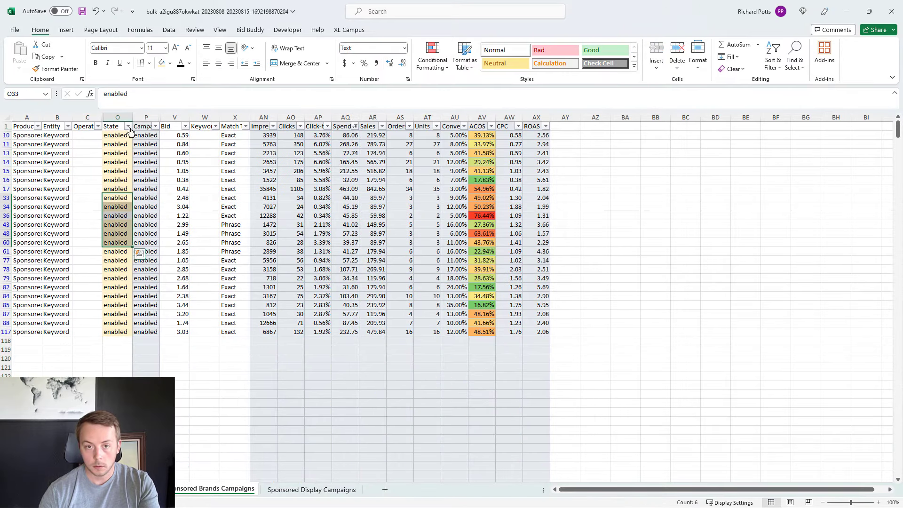
pyautogui.click(162, 64)
pyautogui.moveTo(408, 177); pyautogui.dragTo(406, 173)
pyautogui.click(355, 127)
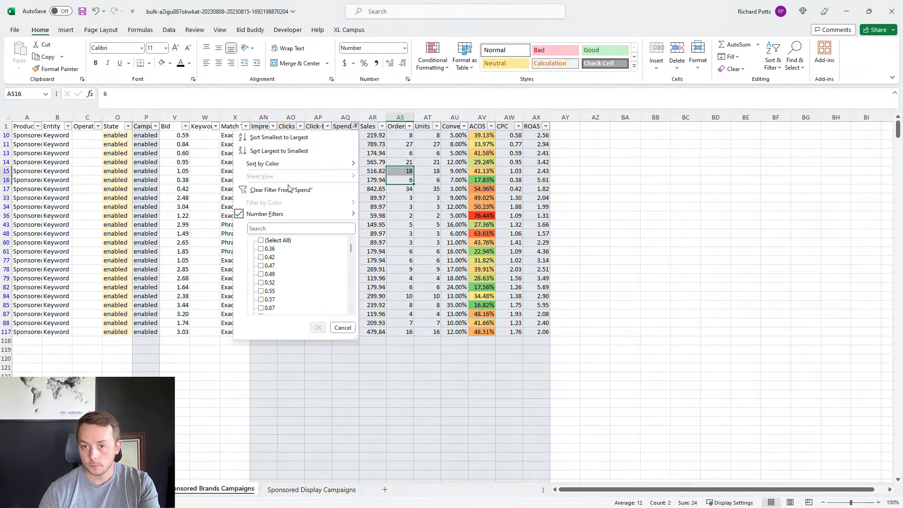
pyautogui.click(254, 190)
# Step: Filter the State column by its light yellow cell colour to show only the highlighted keywords
pyautogui.click(128, 126)
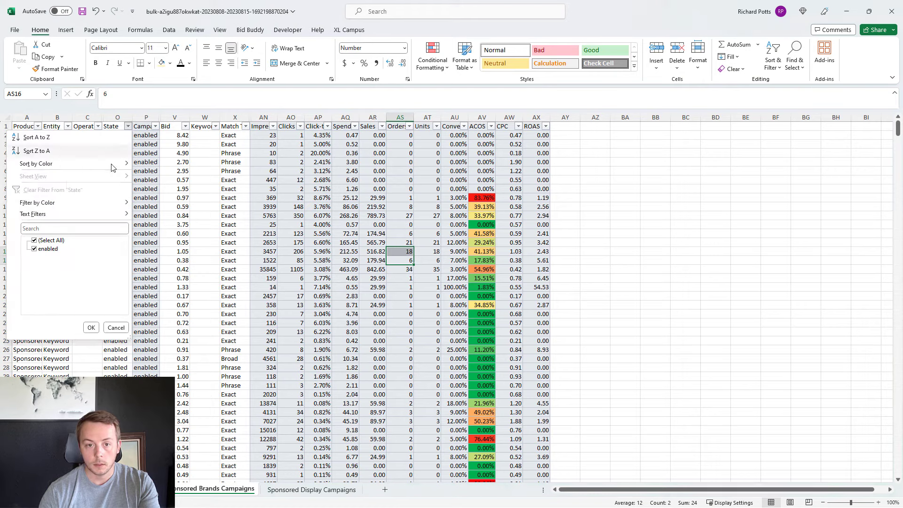
pyautogui.moveTo(64, 203)
pyautogui.click(158, 215)
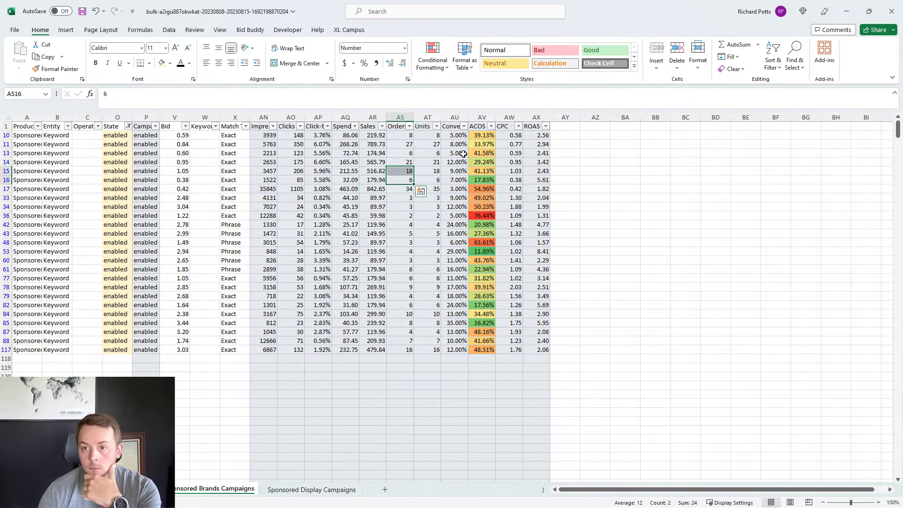
pyautogui.click(461, 260)
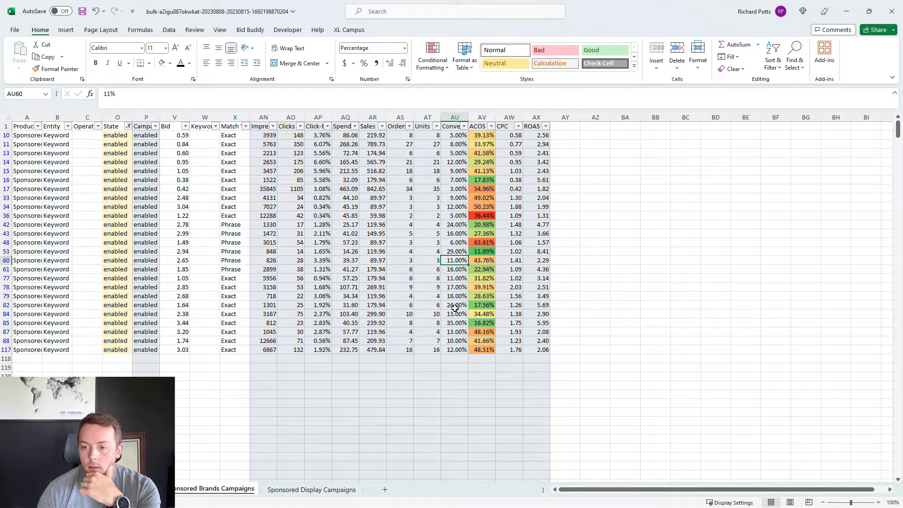
# Step: Adjust the bids of all highlighted keywords, rows 10 to 117, with the Bid Buddy target ACOS preset of 35
pyautogui.moveTo(180, 352); pyautogui.dragTo(177, 137)
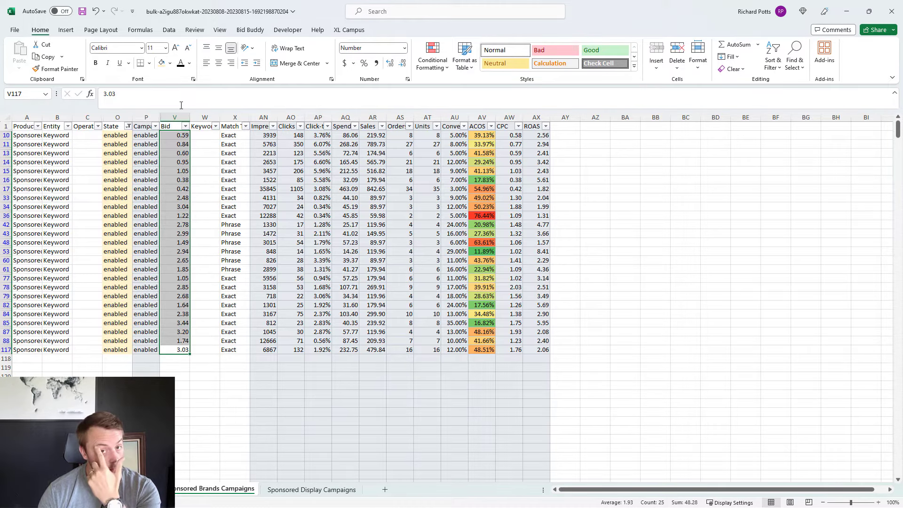
pyautogui.click(250, 30)
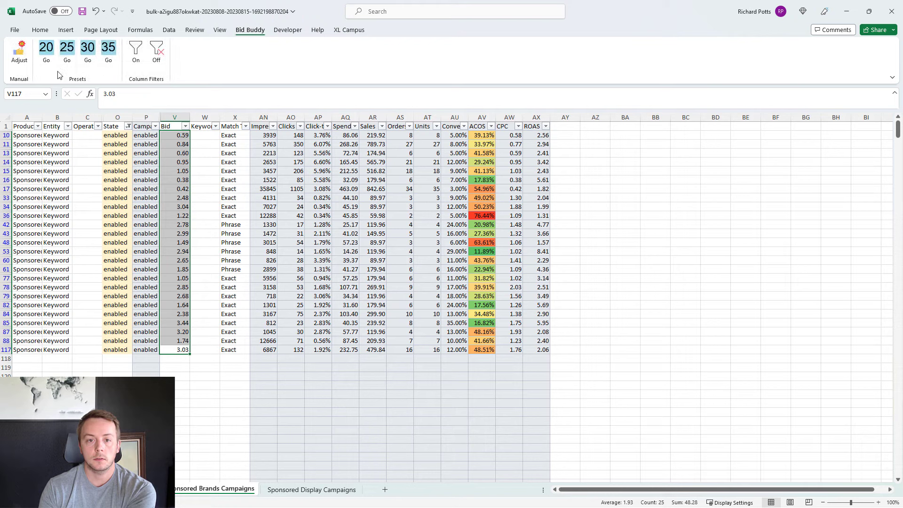
pyautogui.click(107, 55)
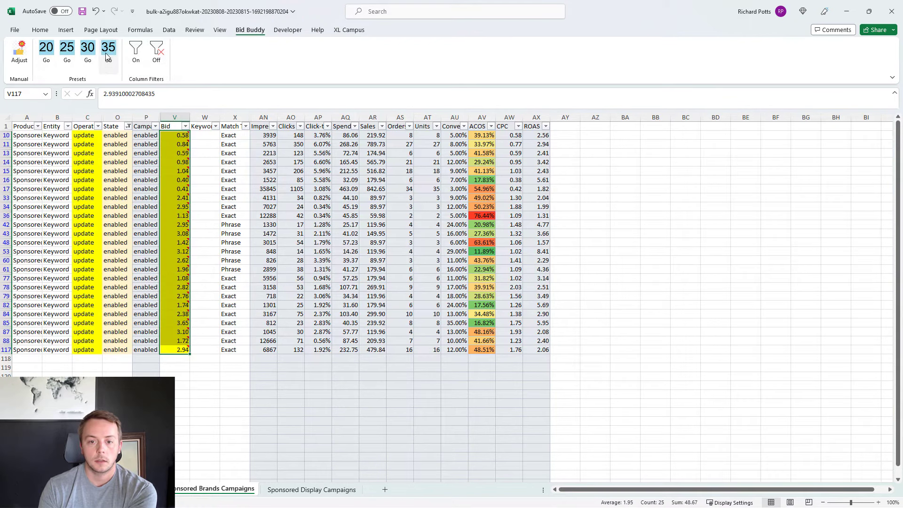
# Step: Clear the colour filter from the State column and filter the Operation column to exclude the rows marked update
pyautogui.click(129, 126)
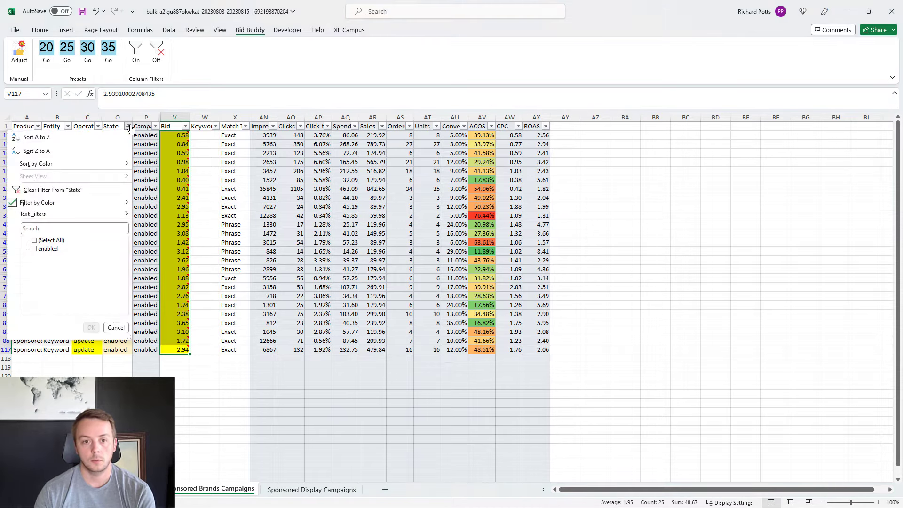
pyautogui.click(74, 188)
pyautogui.click(277, 198)
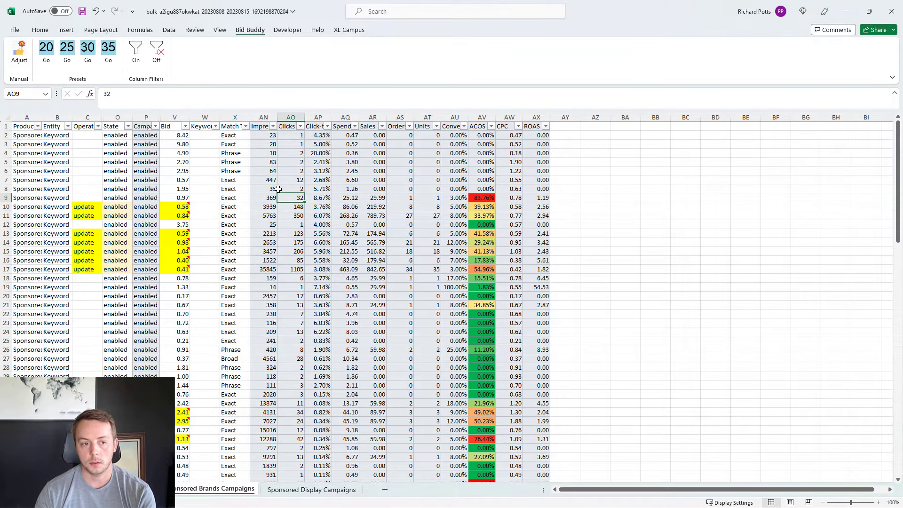
pyautogui.click(98, 126)
pyautogui.click(47, 248)
pyautogui.click(84, 328)
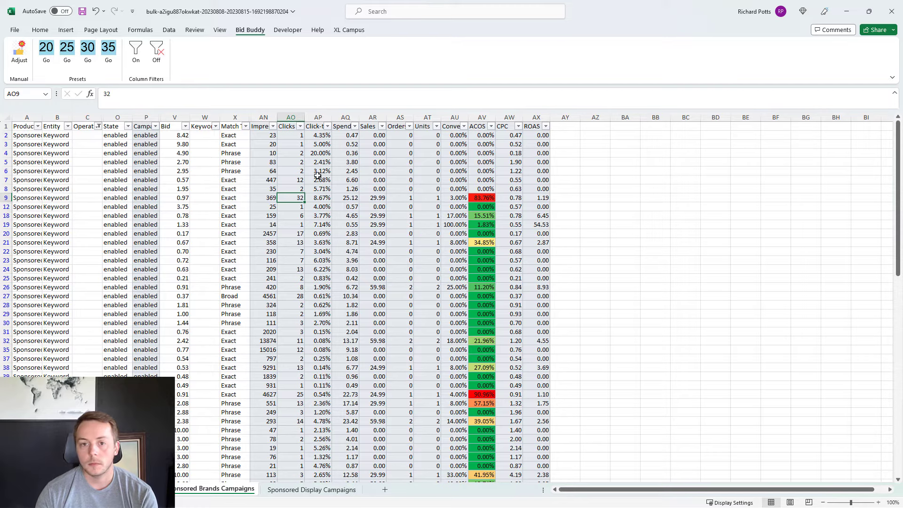
# Step: Check the remaining keywords for bids greater than or equal to 6 using a number filter, and clear that filter
pyautogui.scroll(-15, 438, 183)
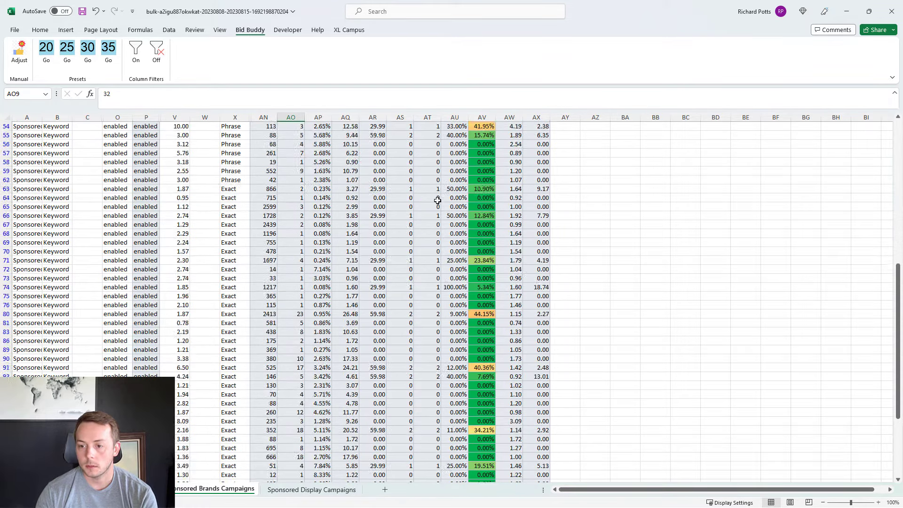
pyautogui.scroll(-5, 430, 202)
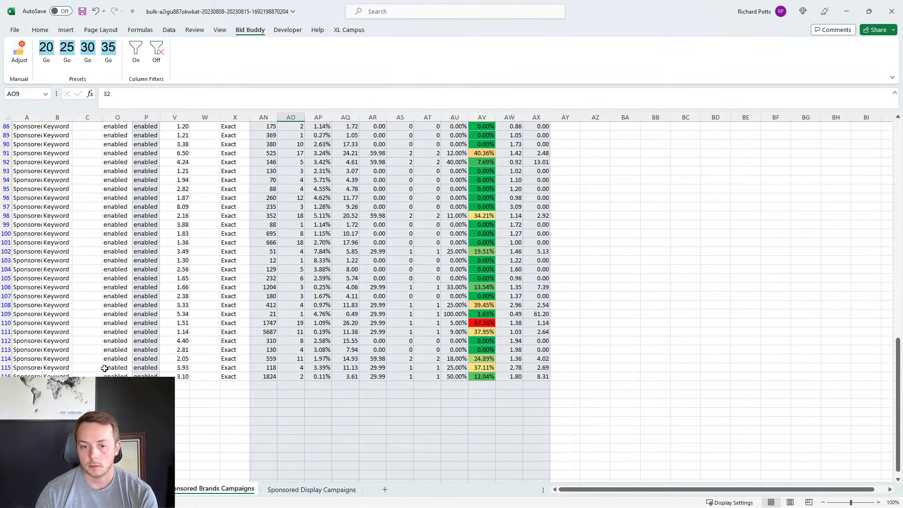
pyautogui.click(180, 377)
pyautogui.scroll(20, 206, 292)
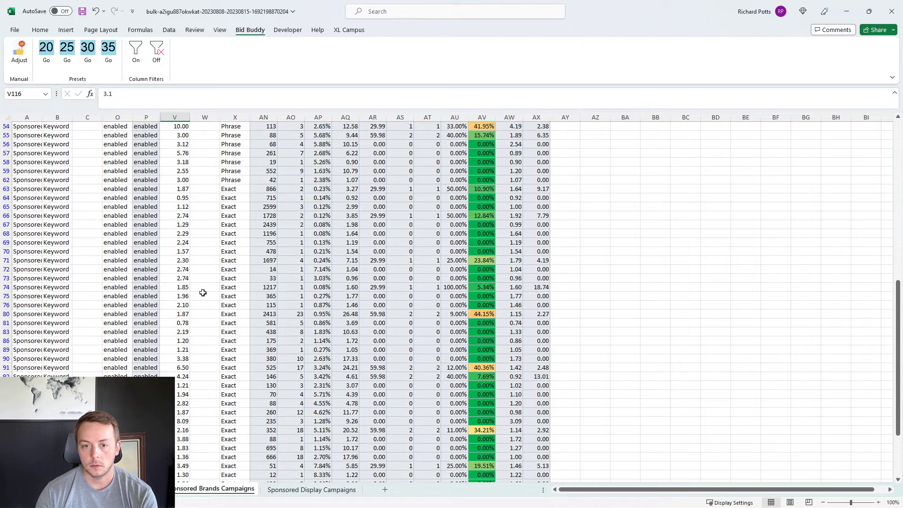
pyautogui.scroll(4, 206, 292)
pyautogui.click(186, 126)
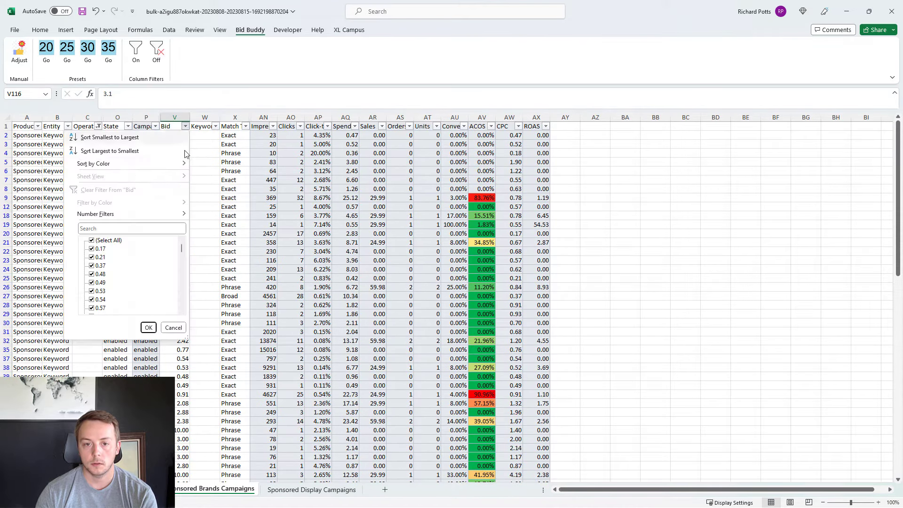
pyautogui.moveTo(137, 220)
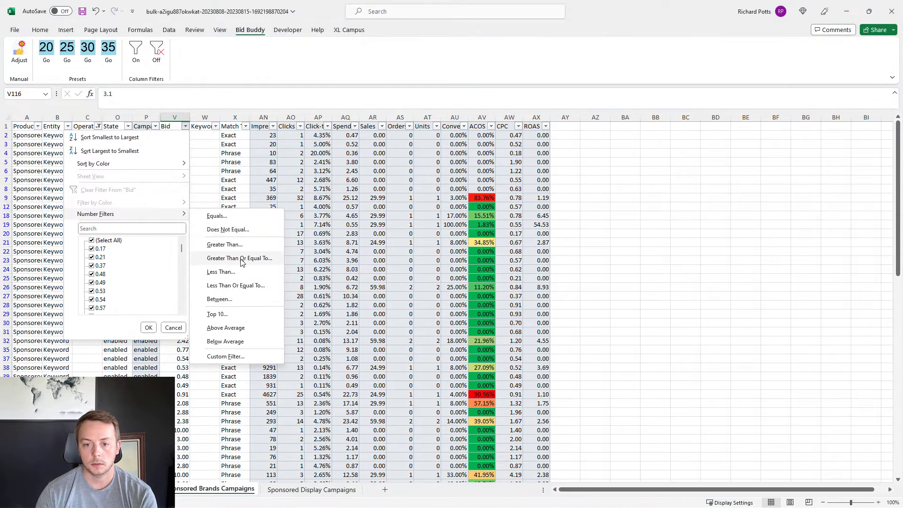
pyautogui.click(246, 258)
pyautogui.write('6')
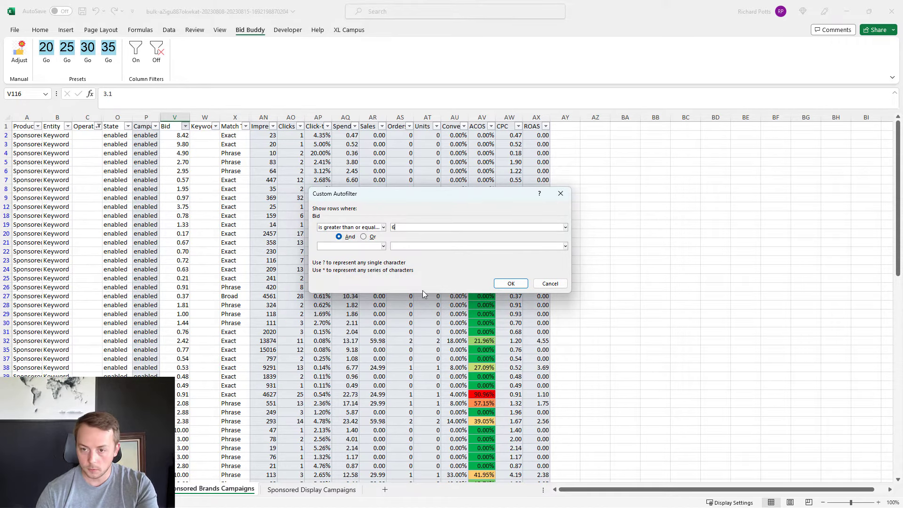
pyautogui.click(512, 284)
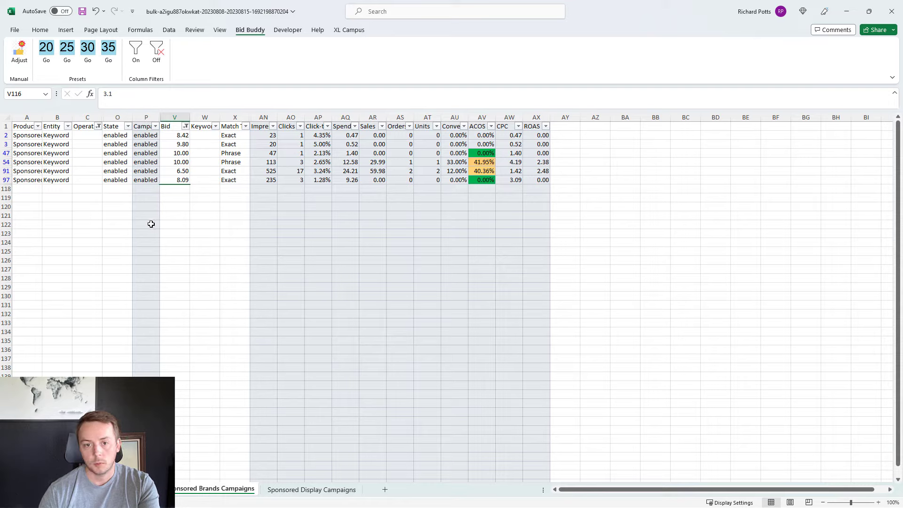
pyautogui.click(186, 126)
pyautogui.click(131, 189)
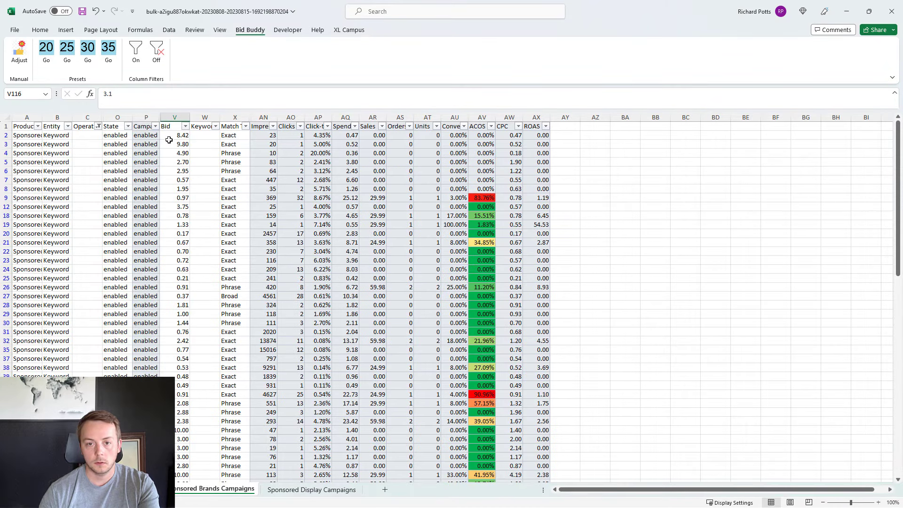
# Step: Adjust all remaining visible bids with the target ACOS preset of 30, and check the adjustment note on row 9's bid
pyautogui.click(175, 133)
pyautogui.hotkey('ctrl', 'shift', 'Down')
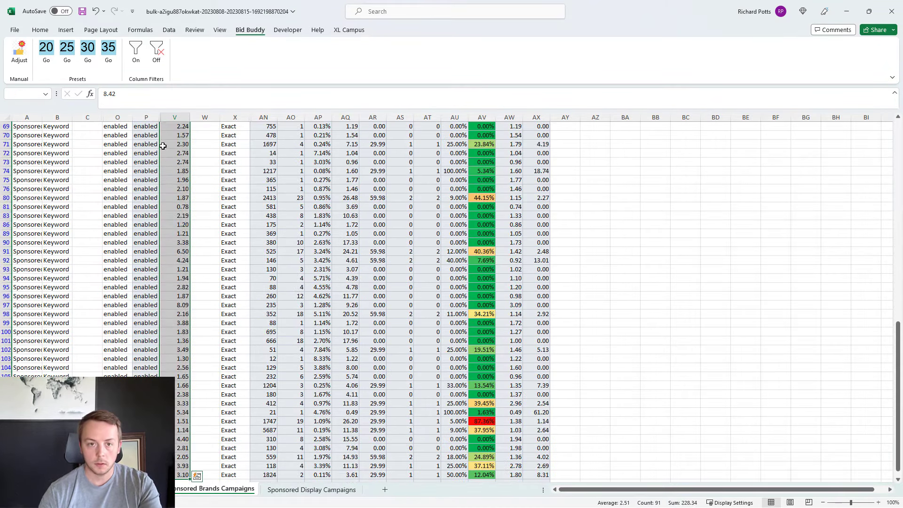
pyautogui.click(89, 50)
pyautogui.scroll(10, 252, 263)
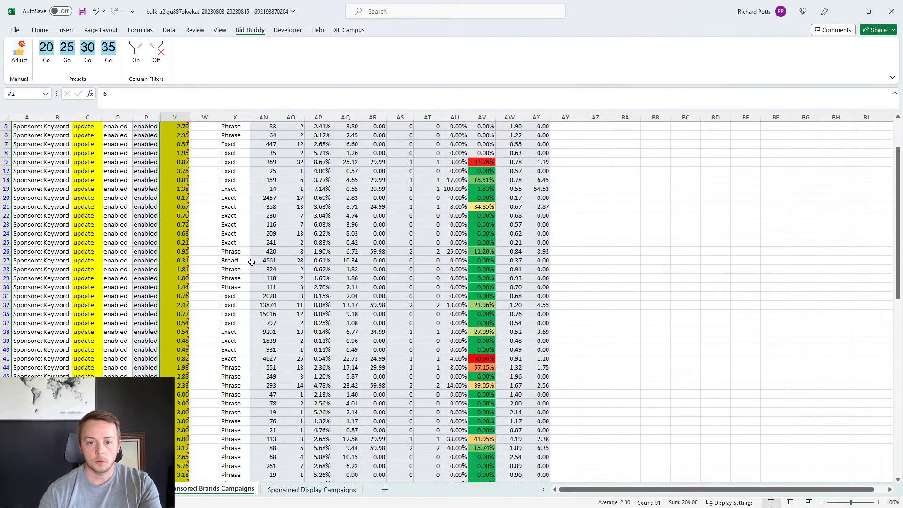
pyautogui.moveTo(181, 136)
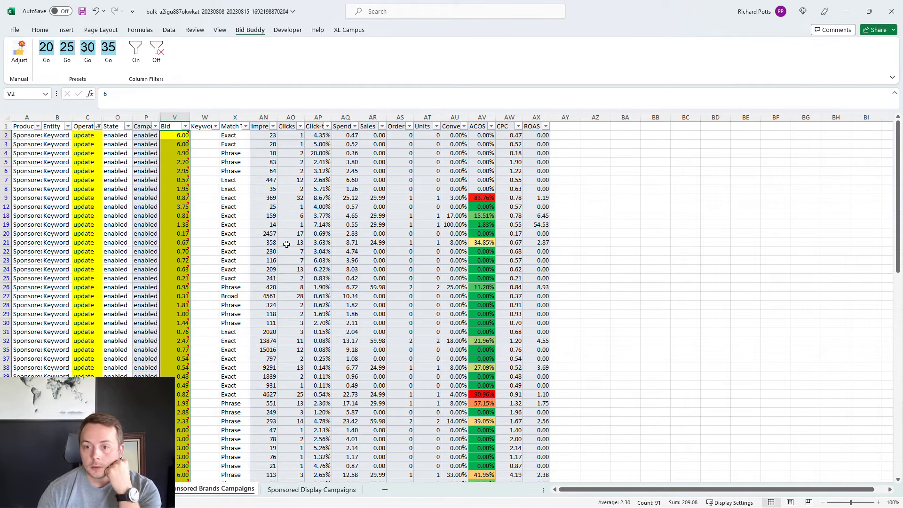
pyautogui.moveTo(184, 199)
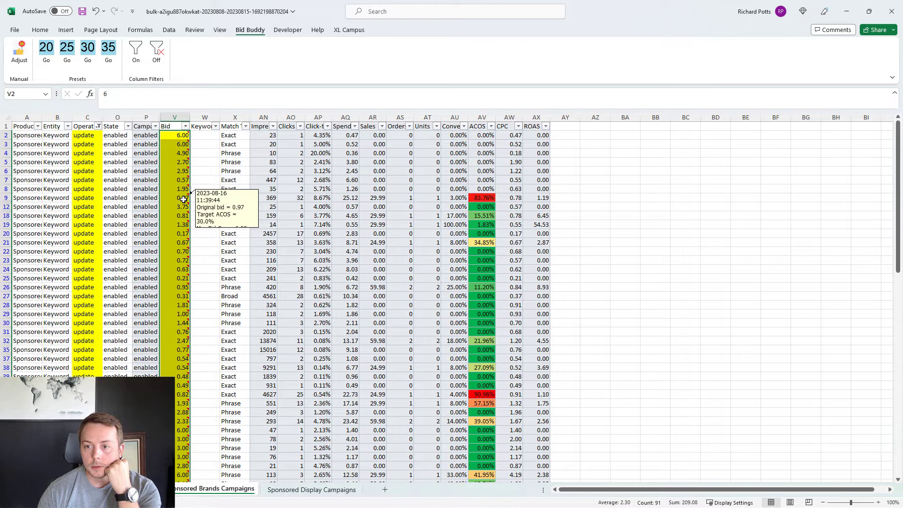
# Step: Review the adjusted bids and their adjustment notes across the filtered Sponsored Brands keywords
pyautogui.scroll(-5, 263, 314)
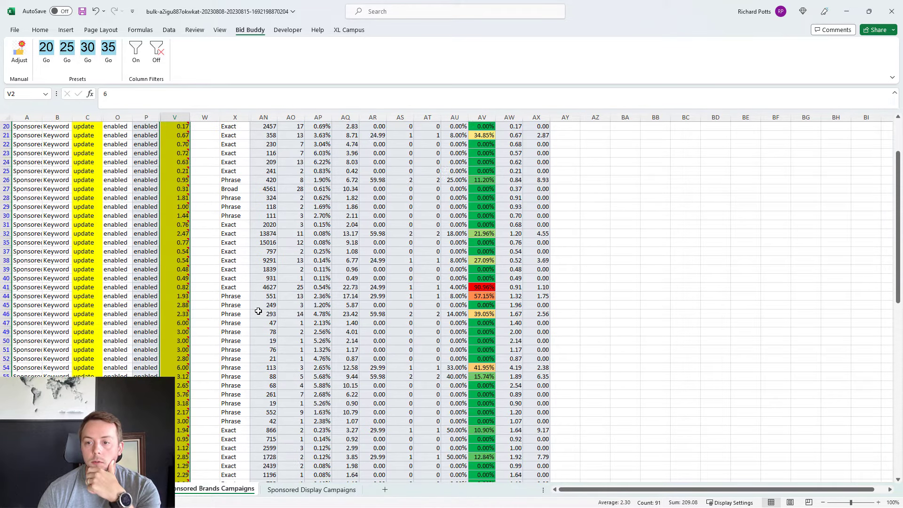
pyautogui.moveTo(170, 264)
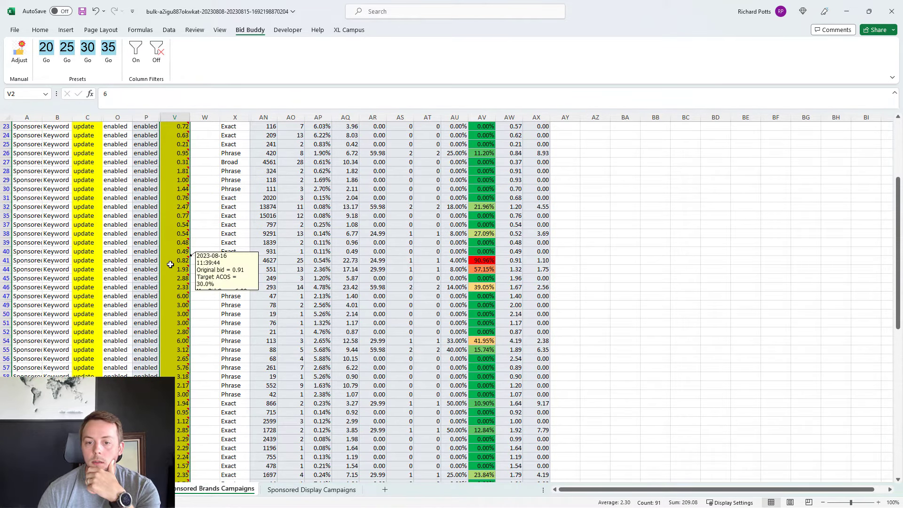
pyautogui.scroll(-15, 405, 278)
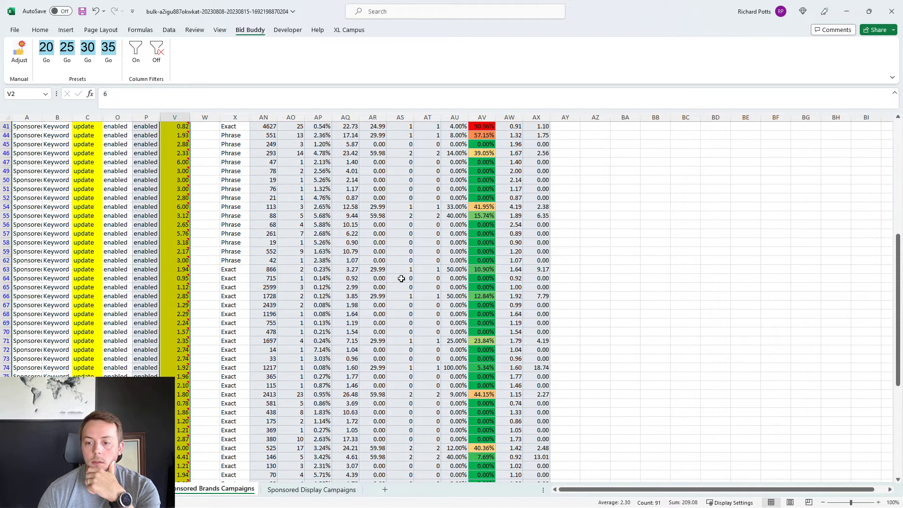
pyautogui.moveTo(181, 350)
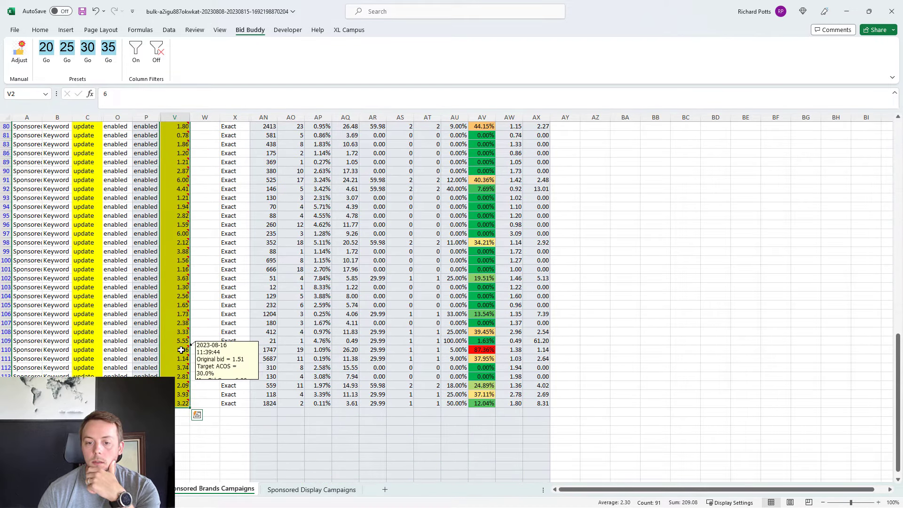
pyautogui.scroll(15, 226, 348)
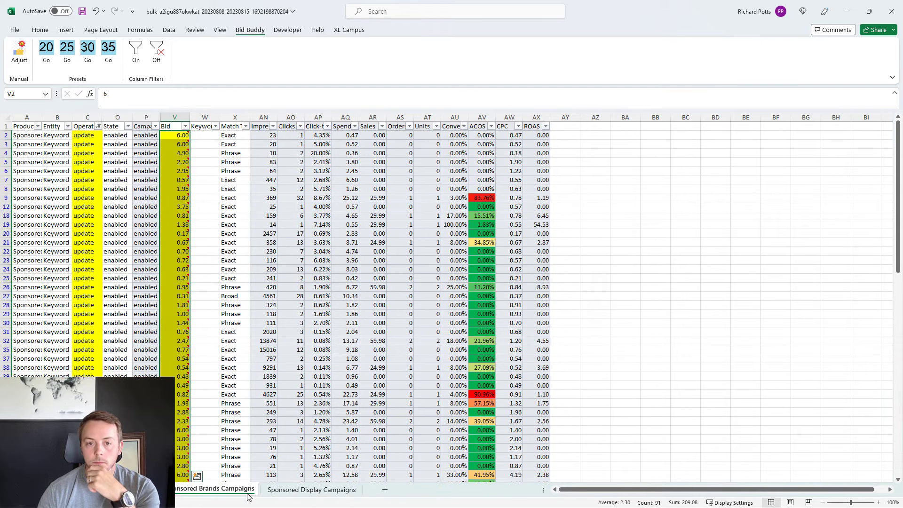
# Step: Clear the filter from the Operation column of the Sponsored Brands sheet, look over all keywords, and save the workbook
pyautogui.click(98, 126)
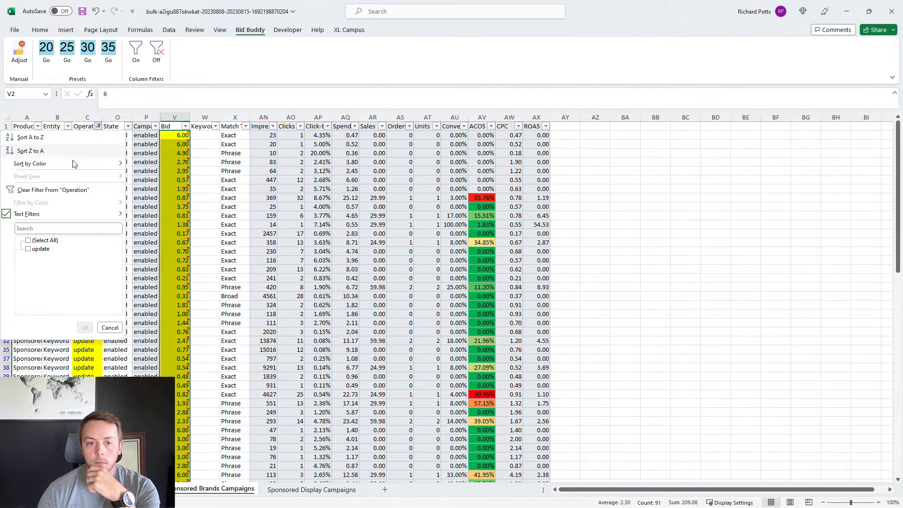
pyautogui.click(45, 190)
pyautogui.scroll(-20, 302, 239)
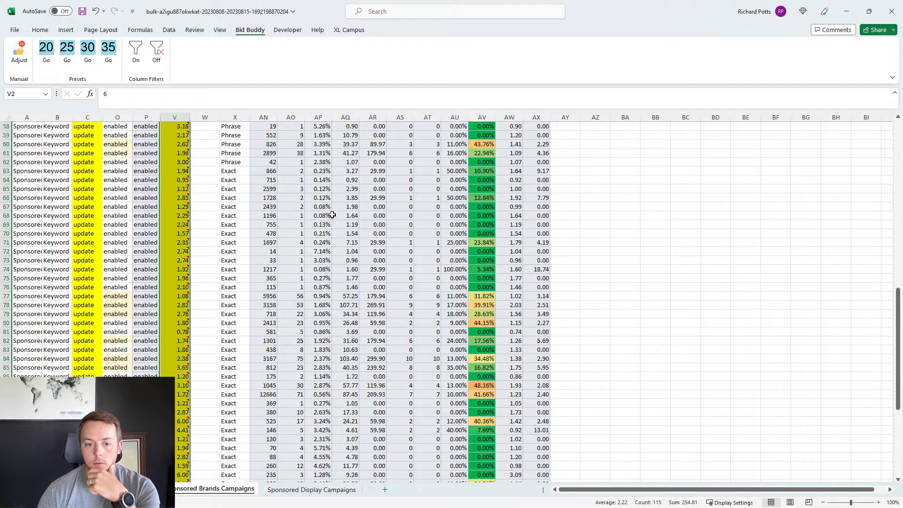
pyautogui.scroll(20, 355, 202)
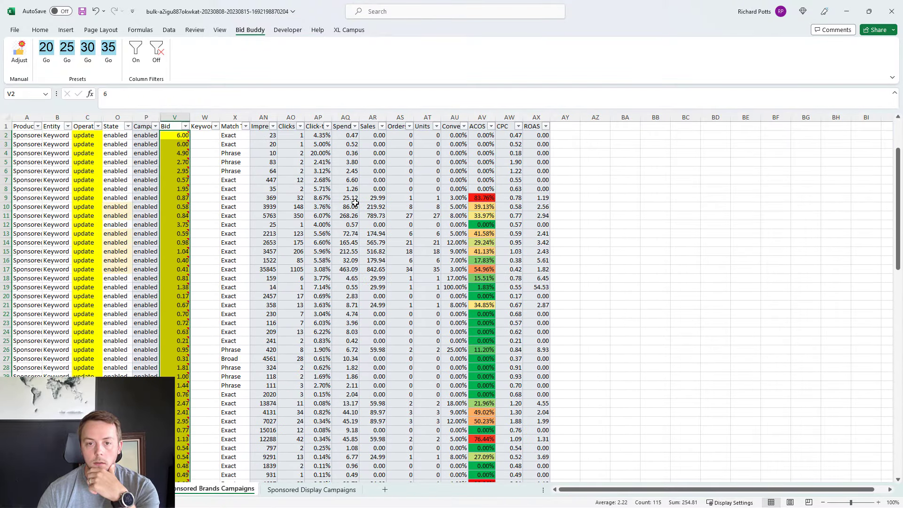
pyautogui.click(350, 206)
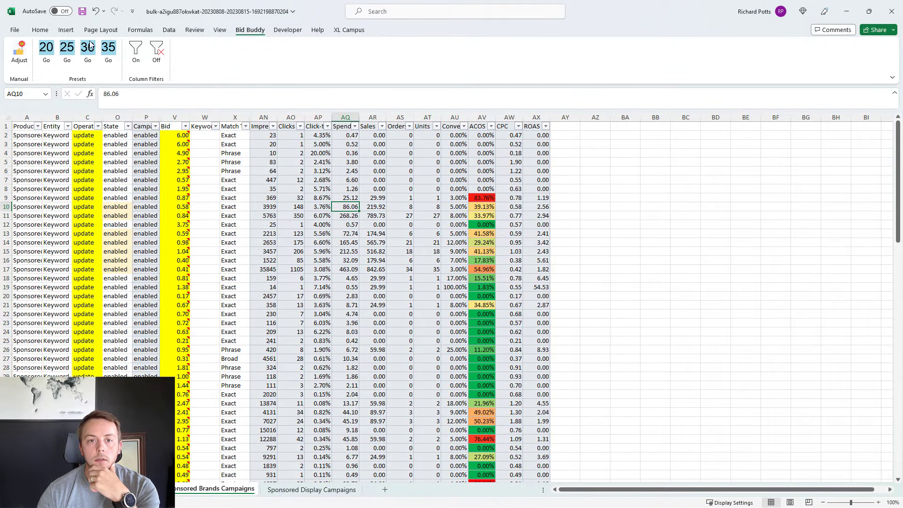
pyautogui.click(82, 11)
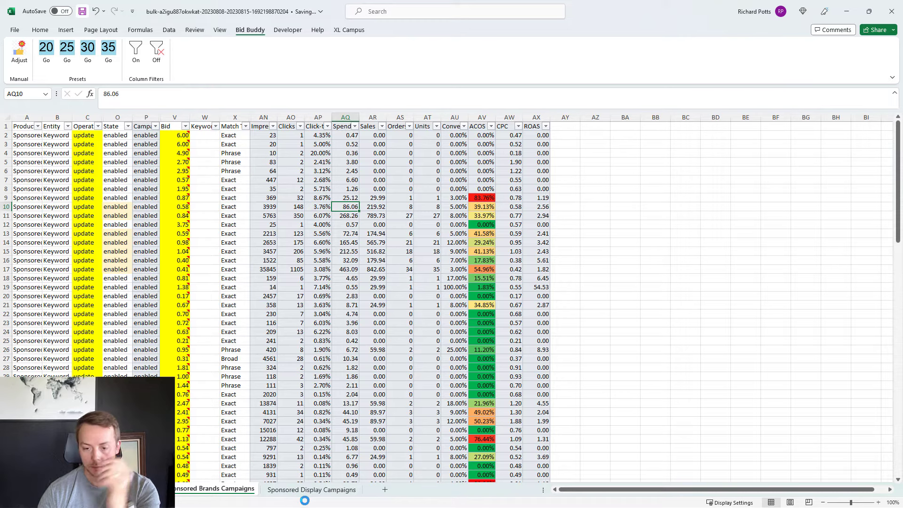
# Step: On the Sponsored Display Campaigns sheet, turn on column filters and filter the Entity column to exclude Contextual Targeting
pyautogui.click(288, 491)
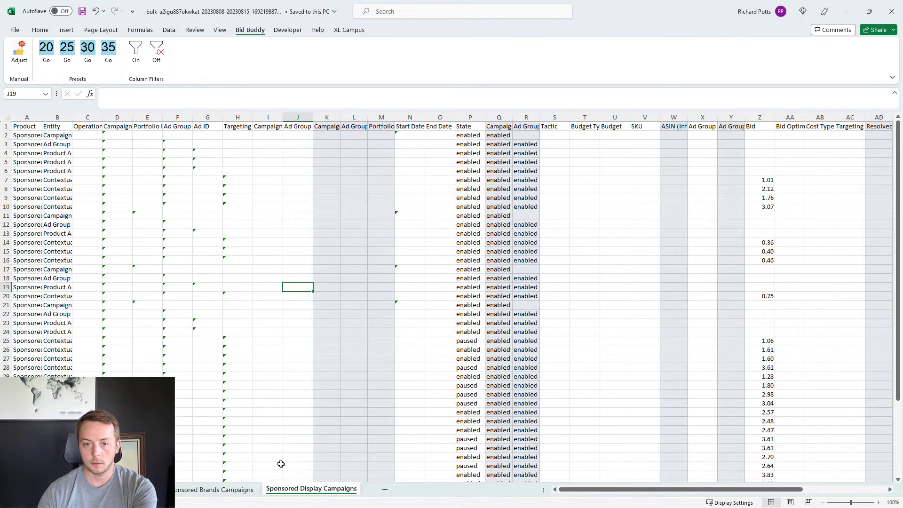
pyautogui.click(136, 49)
pyautogui.click(68, 126)
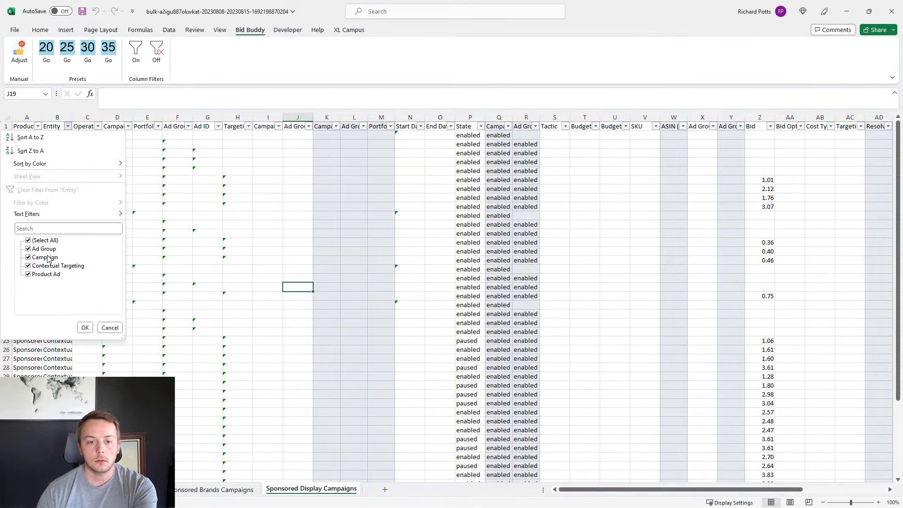
pyautogui.click(51, 266)
pyautogui.click(85, 327)
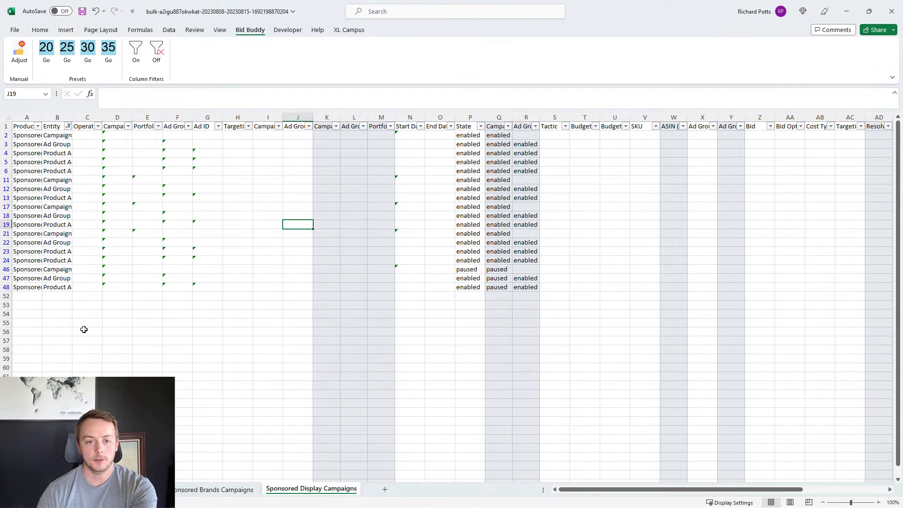
# Step: Delete the filtered campaign, ad group and product ad rows, and clear the filter from the Entity column
pyautogui.moveTo(6, 135); pyautogui.dragTo(8, 282)
pyautogui.rightClick(134, 138)
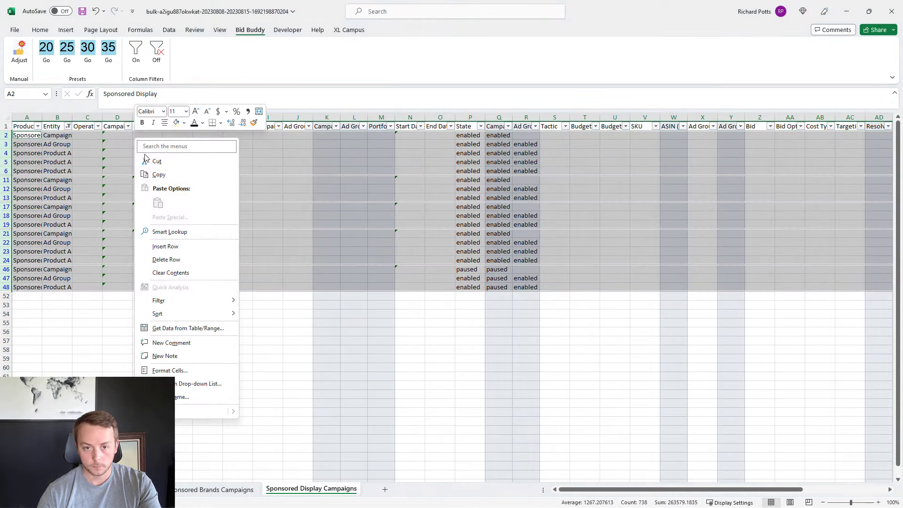
pyautogui.click(173, 258)
pyautogui.click(68, 126)
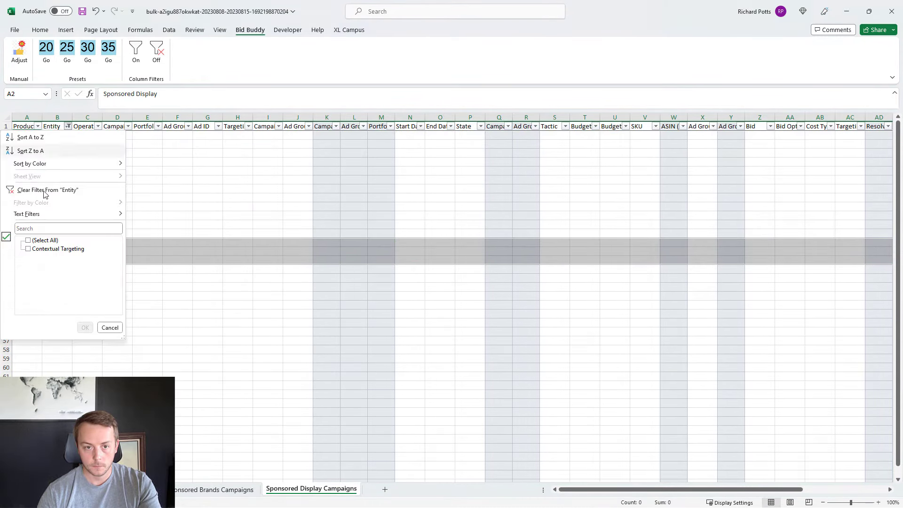
pyautogui.click(42, 190)
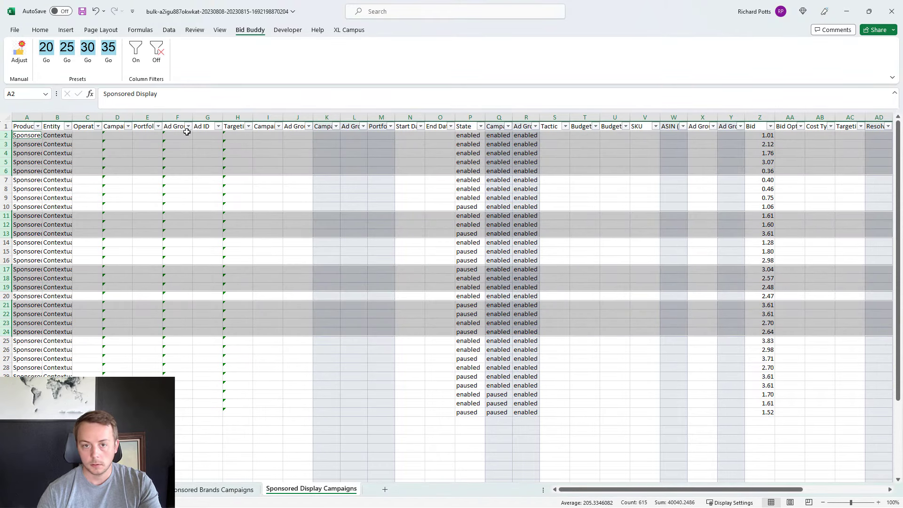
# Step: Hide columns D to O, from Campaign ID through End Date, on the Sponsored Display sheet
pyautogui.moveTo(118, 117); pyautogui.dragTo(439, 139)
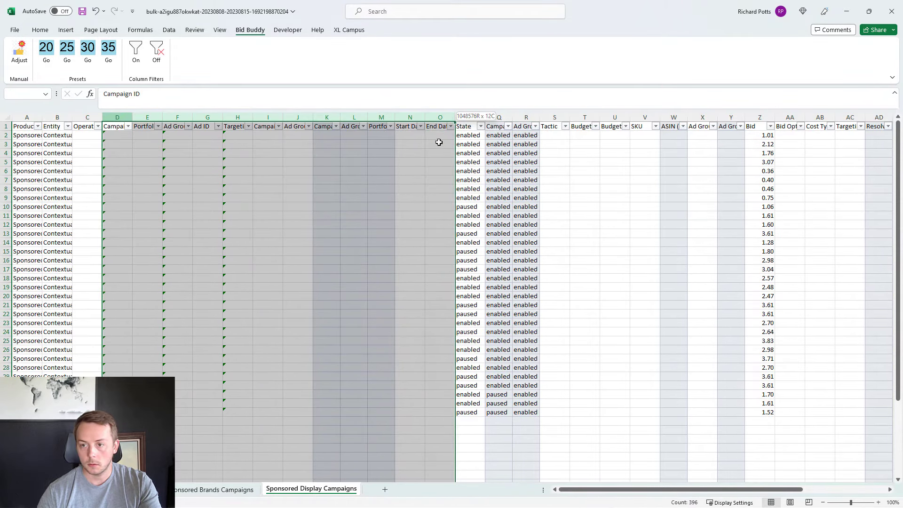
pyautogui.rightClick(414, 193)
pyautogui.click(439, 350)
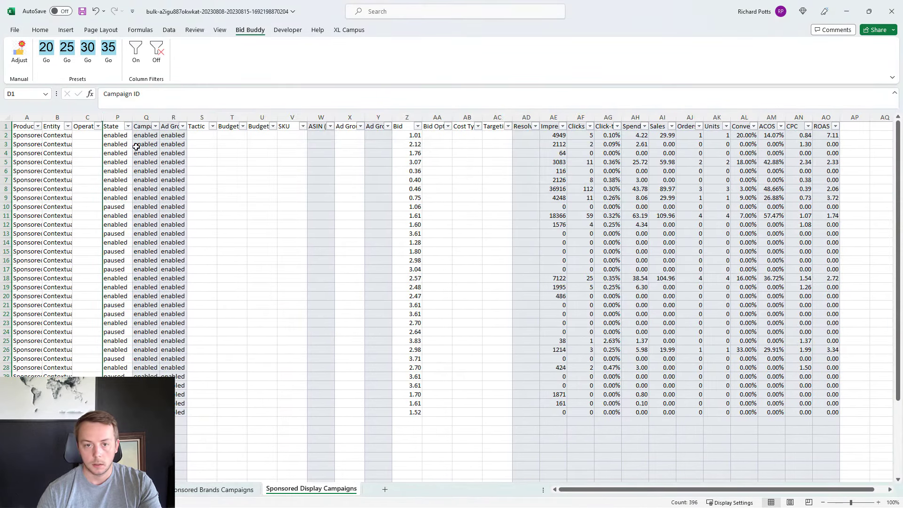
# Step: Delete all rows whose State is paused using a column filter, and clear the State filter
pyautogui.click(128, 126)
pyautogui.click(53, 250)
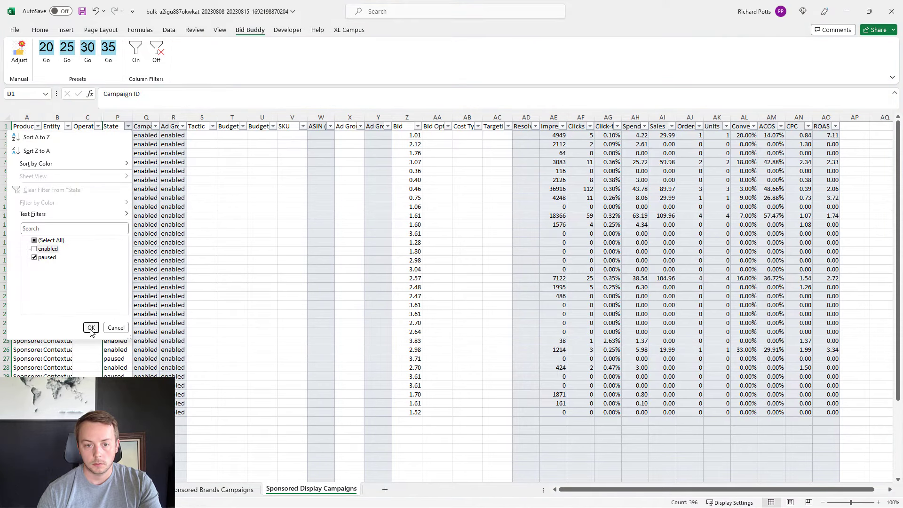
pyautogui.click(90, 327)
pyautogui.moveTo(7, 136); pyautogui.dragTo(10, 234)
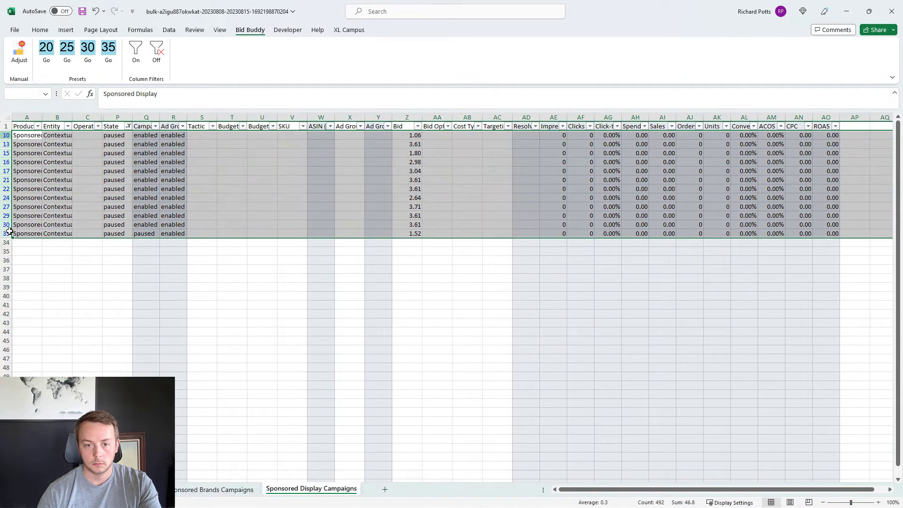
pyautogui.rightClick(144, 170)
pyautogui.click(187, 269)
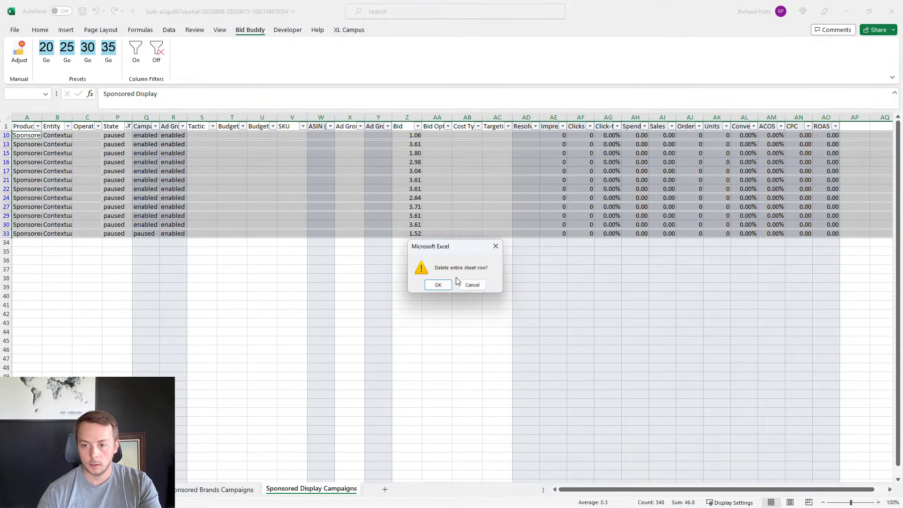
pyautogui.click(438, 285)
pyautogui.click(128, 126)
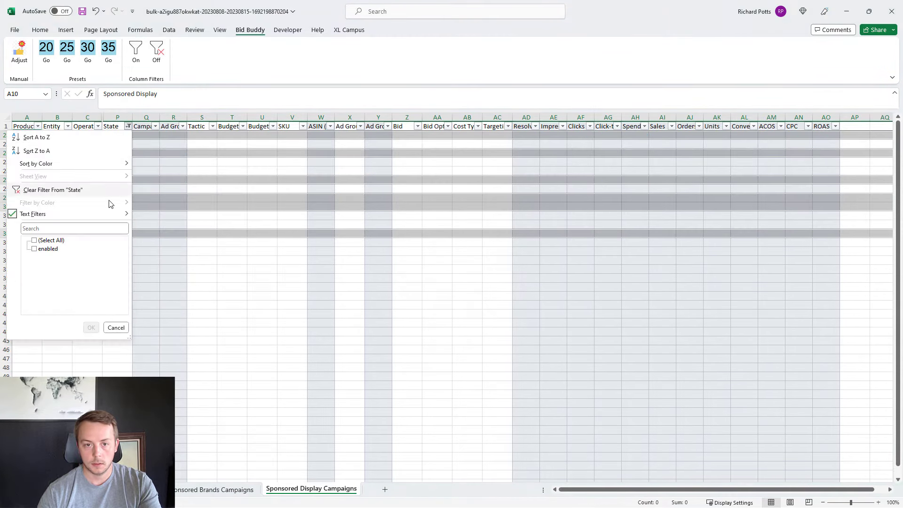
pyautogui.click(67, 190)
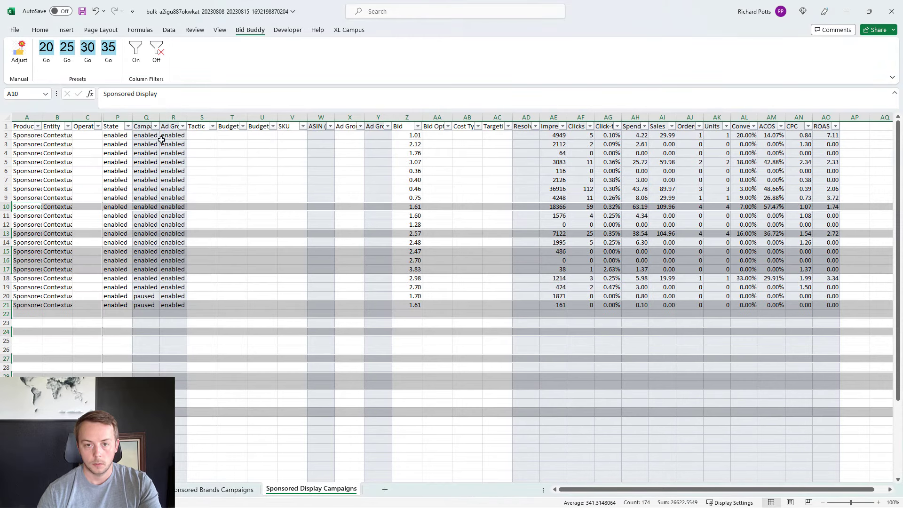
# Step: Delete the rows whose Campaign State is paused using a column filter, and clear that filter
pyautogui.click(150, 126)
pyautogui.click(155, 126)
pyautogui.click(75, 249)
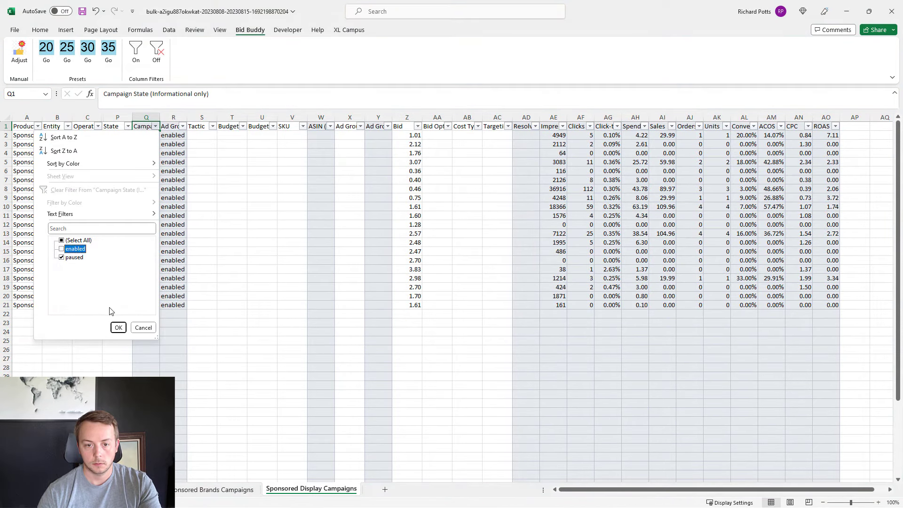
pyautogui.click(118, 328)
pyautogui.moveTo(6, 135); pyautogui.dragTo(7, 144)
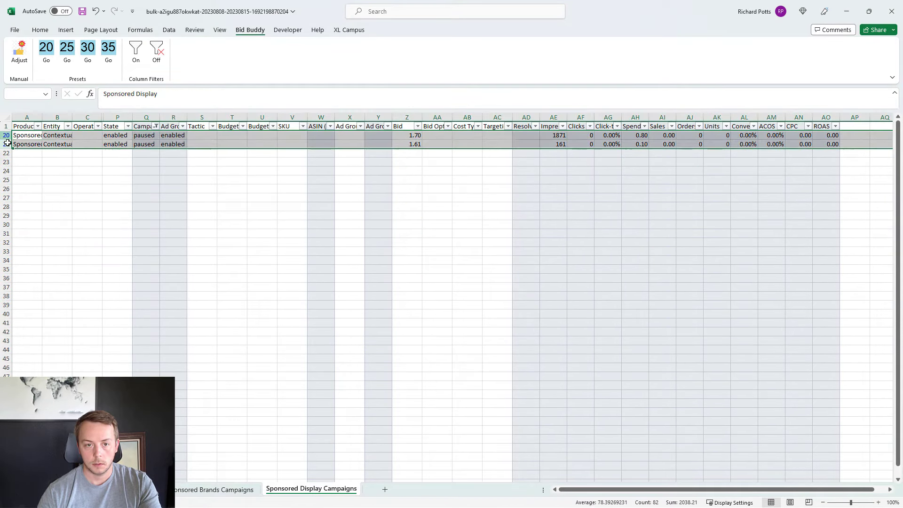
pyautogui.rightClick(75, 137)
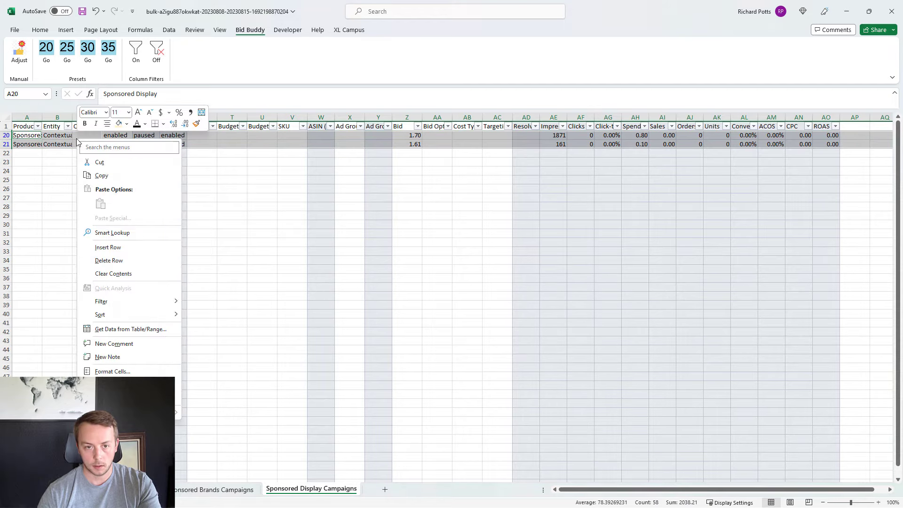
pyautogui.click(140, 259)
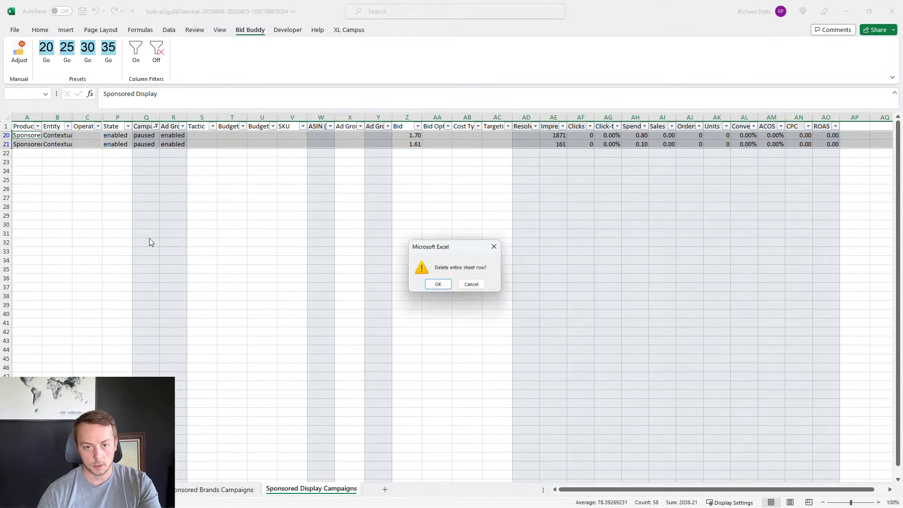
pyautogui.click(430, 286)
pyautogui.click(156, 127)
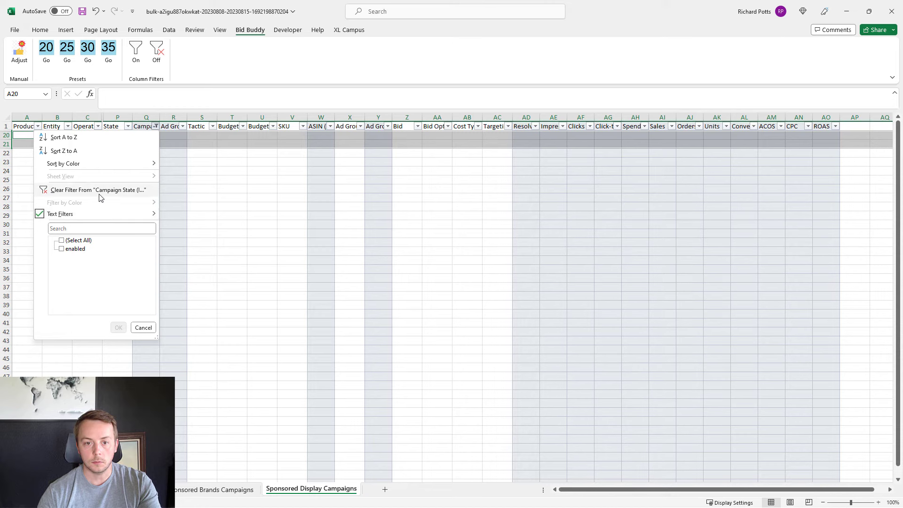
pyautogui.click(100, 195)
pyautogui.click(252, 238)
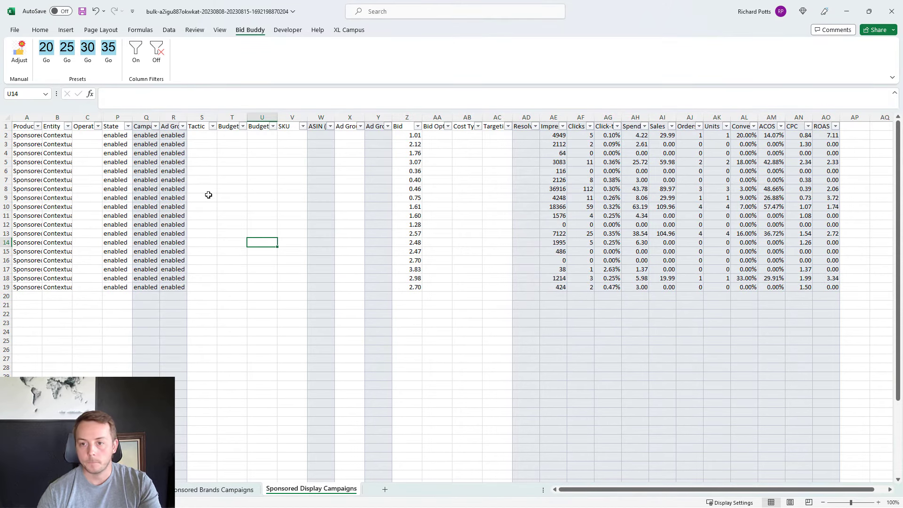
# Step: Hide columns S to Y, between the ad group state and Bid columns
pyautogui.moveTo(206, 117); pyautogui.dragTo(378, 118)
pyautogui.rightClick(351, 182)
pyautogui.click(371, 343)
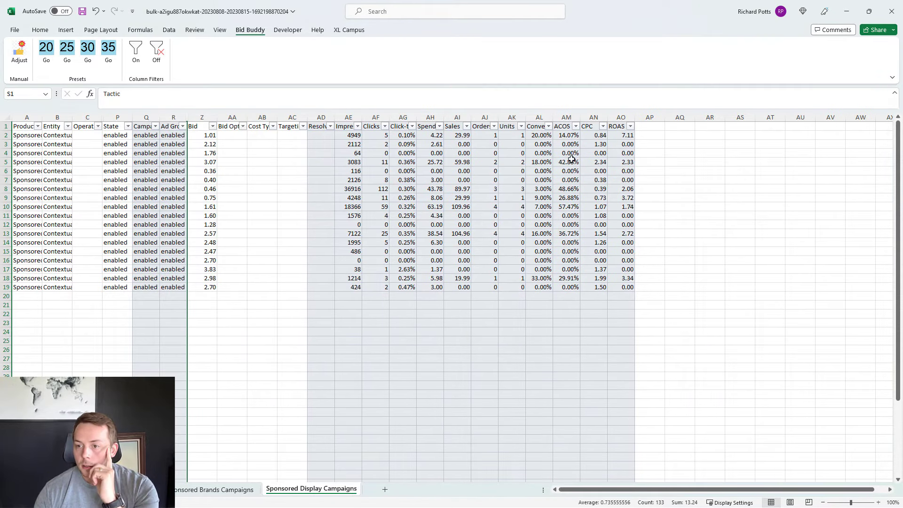
# Step: Review the ACOS values and adjust the Sponsored Display bids in Z2 to Z19 with a Bid Buddy target ACOS preset
pyautogui.moveTo(571, 137); pyautogui.dragTo(562, 286)
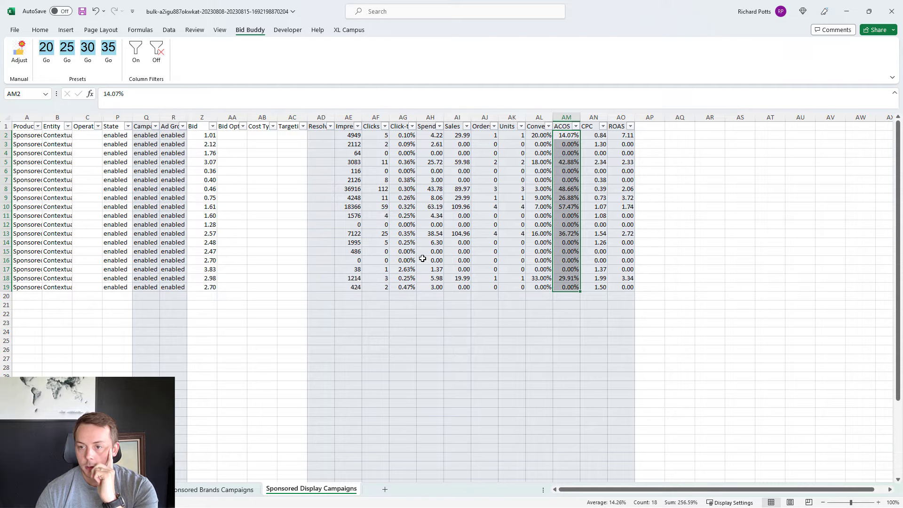
pyautogui.moveTo(206, 287); pyautogui.dragTo(210, 136)
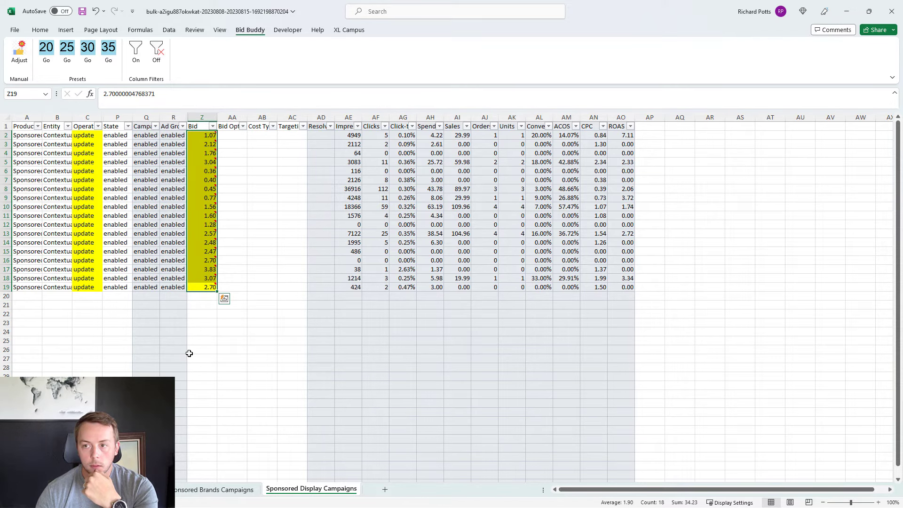
pyautogui.click(235, 349)
# Step: Check the State and campaign state column filters on the Sponsored Brands sheet, and save the workbook
pyautogui.click(240, 490)
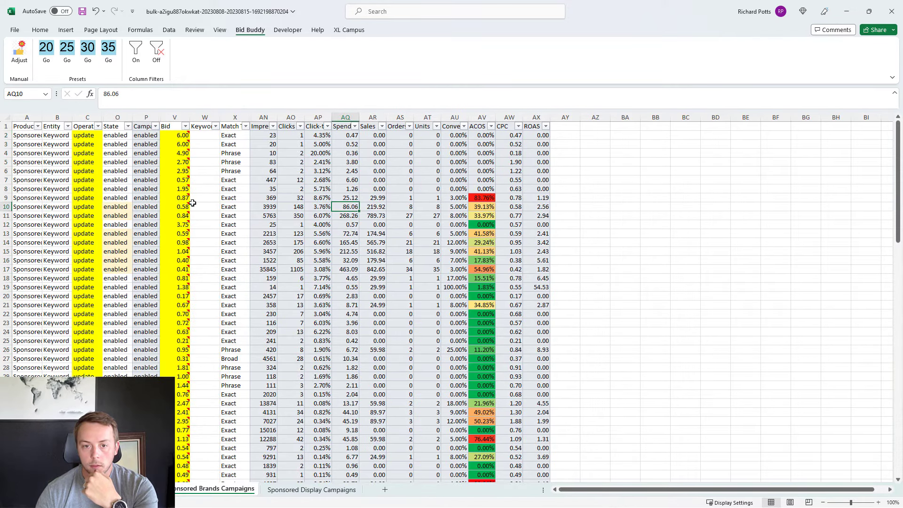
pyautogui.click(127, 126)
pyautogui.click(149, 133)
pyautogui.click(156, 127)
pyautogui.click(259, 152)
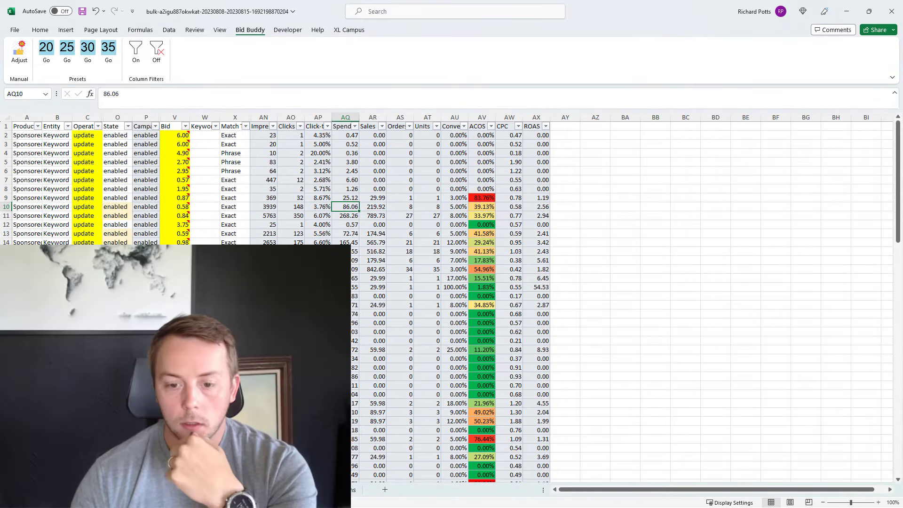
pyautogui.click(311, 490)
pyautogui.click(80, 13)
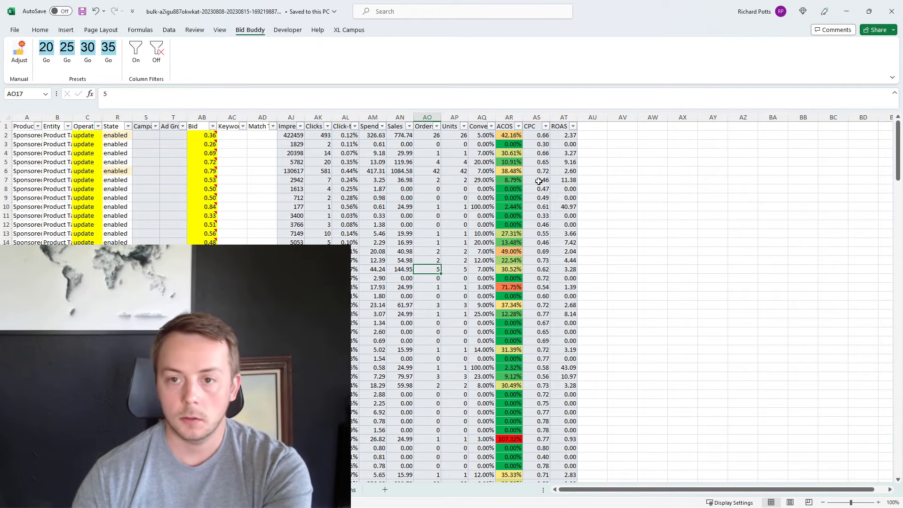
# Step: View Bid Buddy's manual bid adjustment options from the product targeting sheet, and close them without applying anything
pyautogui.click(396, 115)
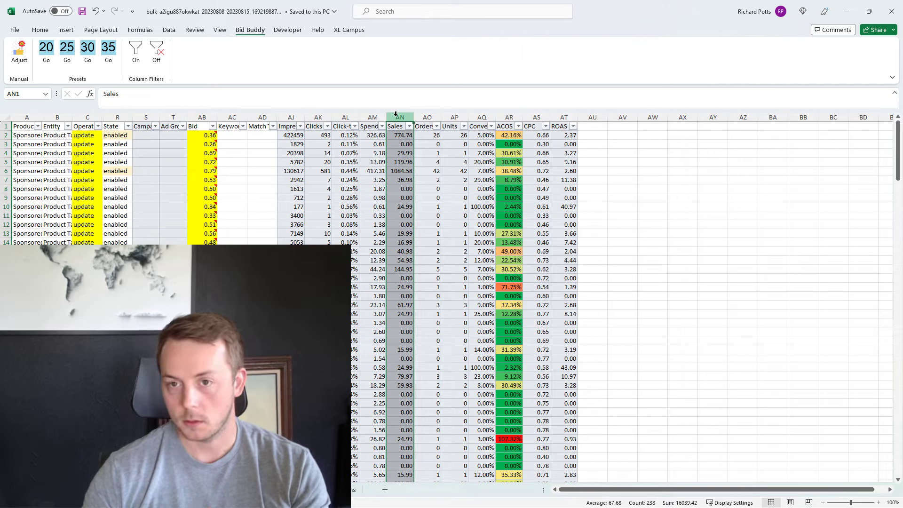
pyautogui.click(370, 151)
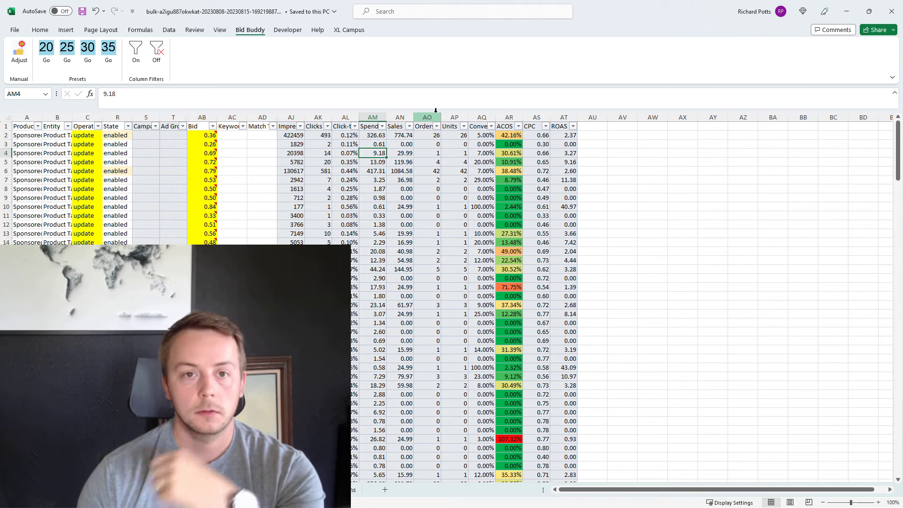
pyautogui.click(17, 54)
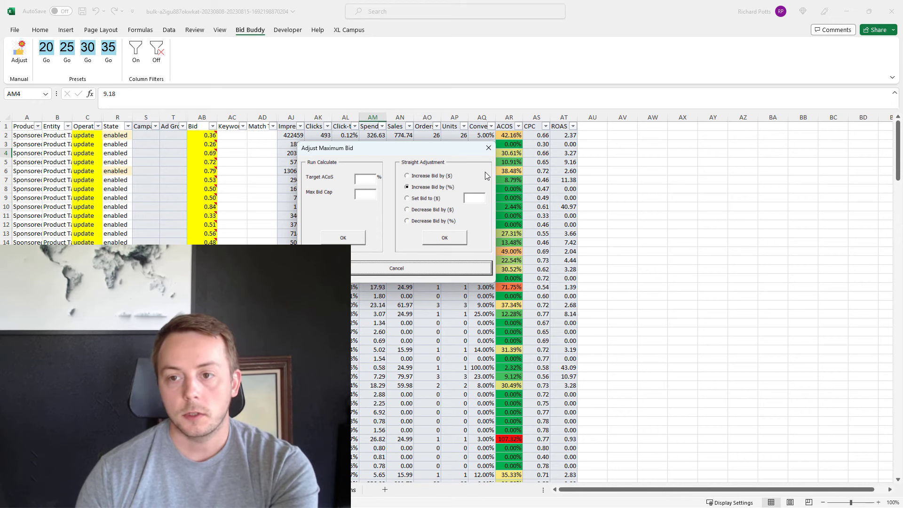
pyautogui.click(489, 150)
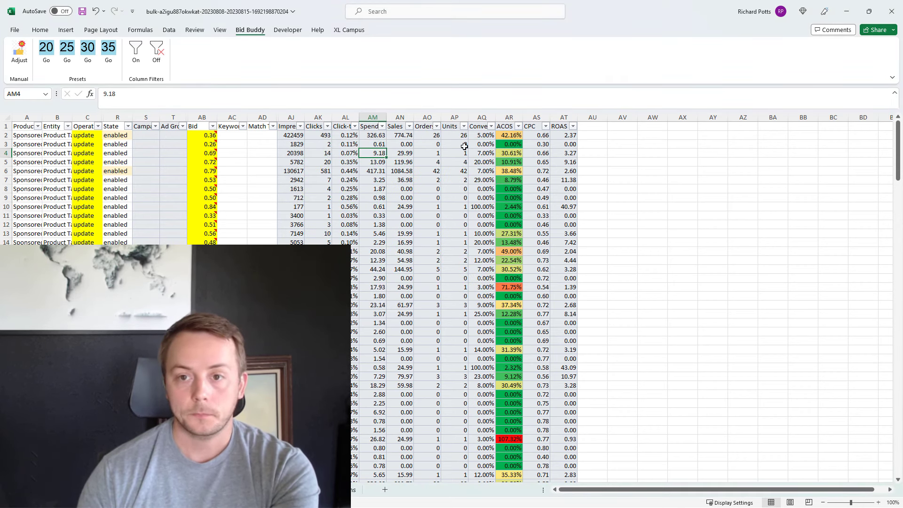